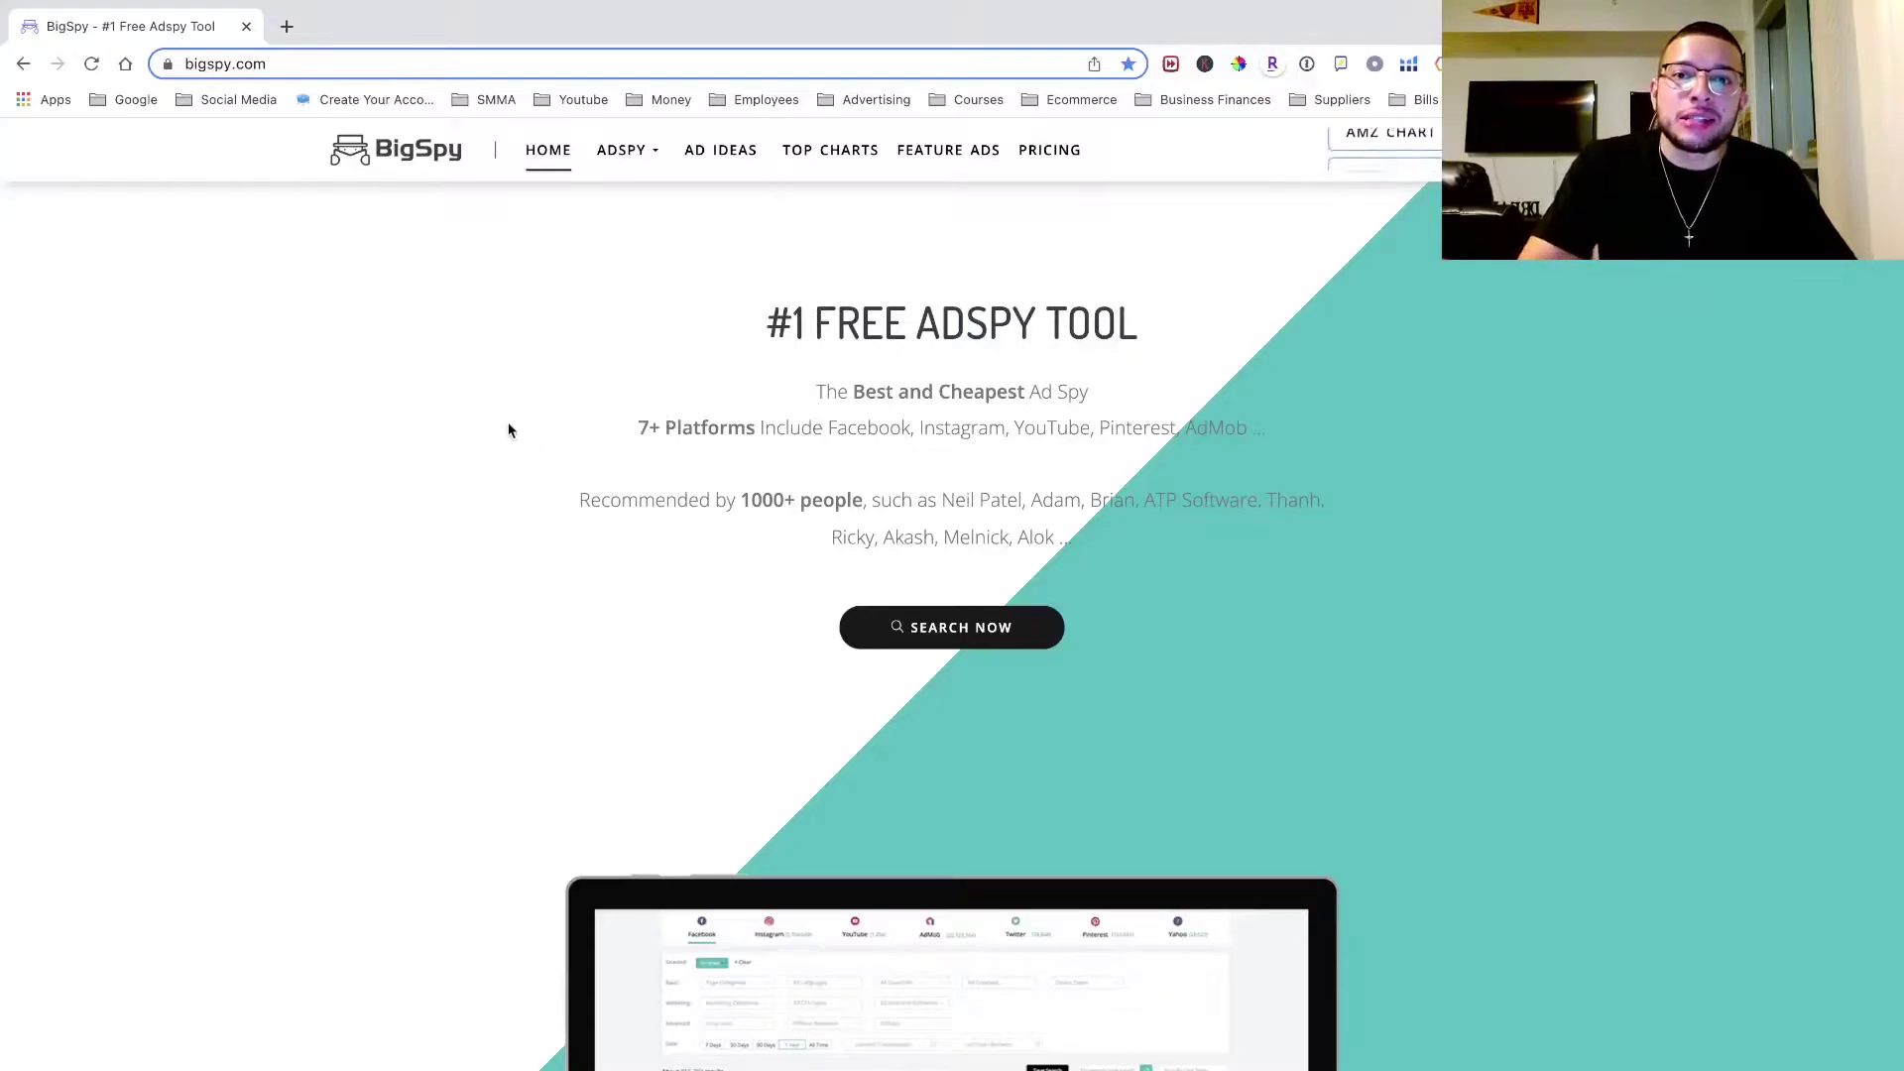
- Open the ad search page from the BigSpy home page
left_click_drag(731, 355, 1132, 335)
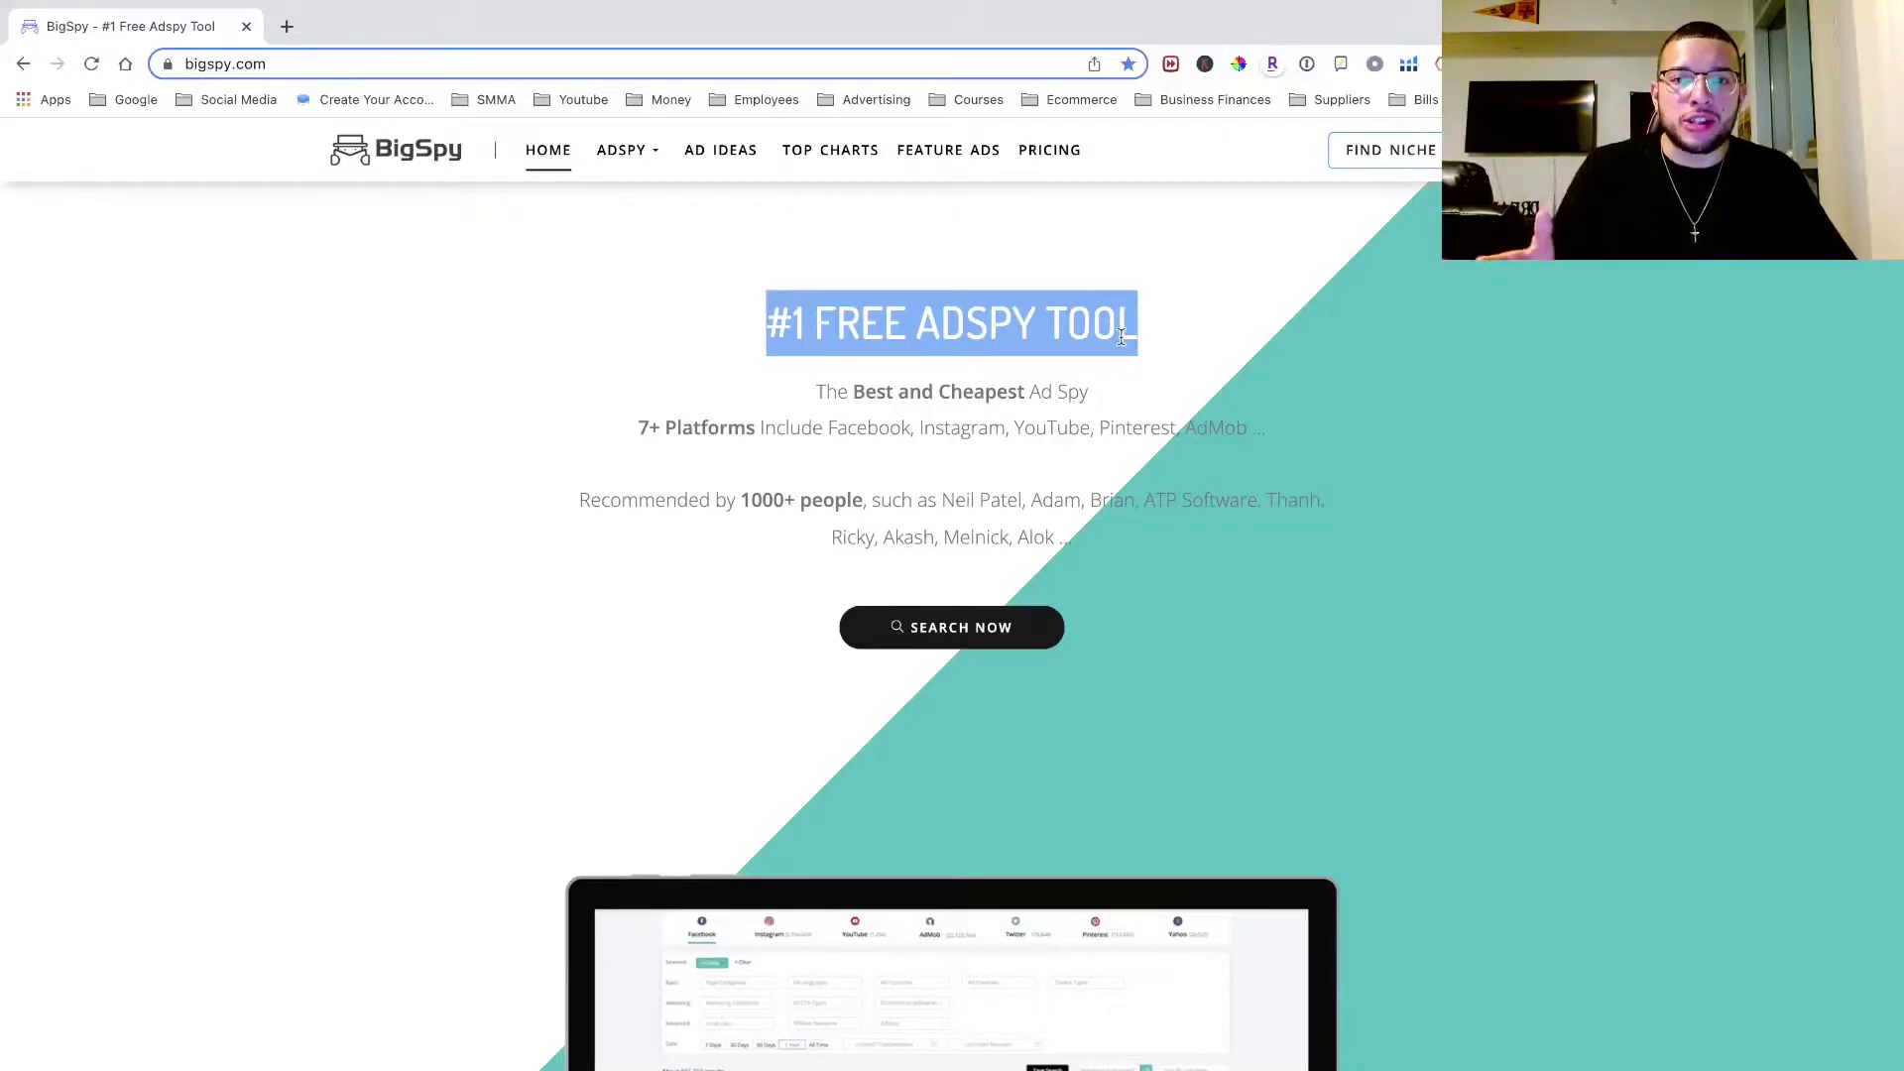
left_click_drag(640, 430, 738, 430)
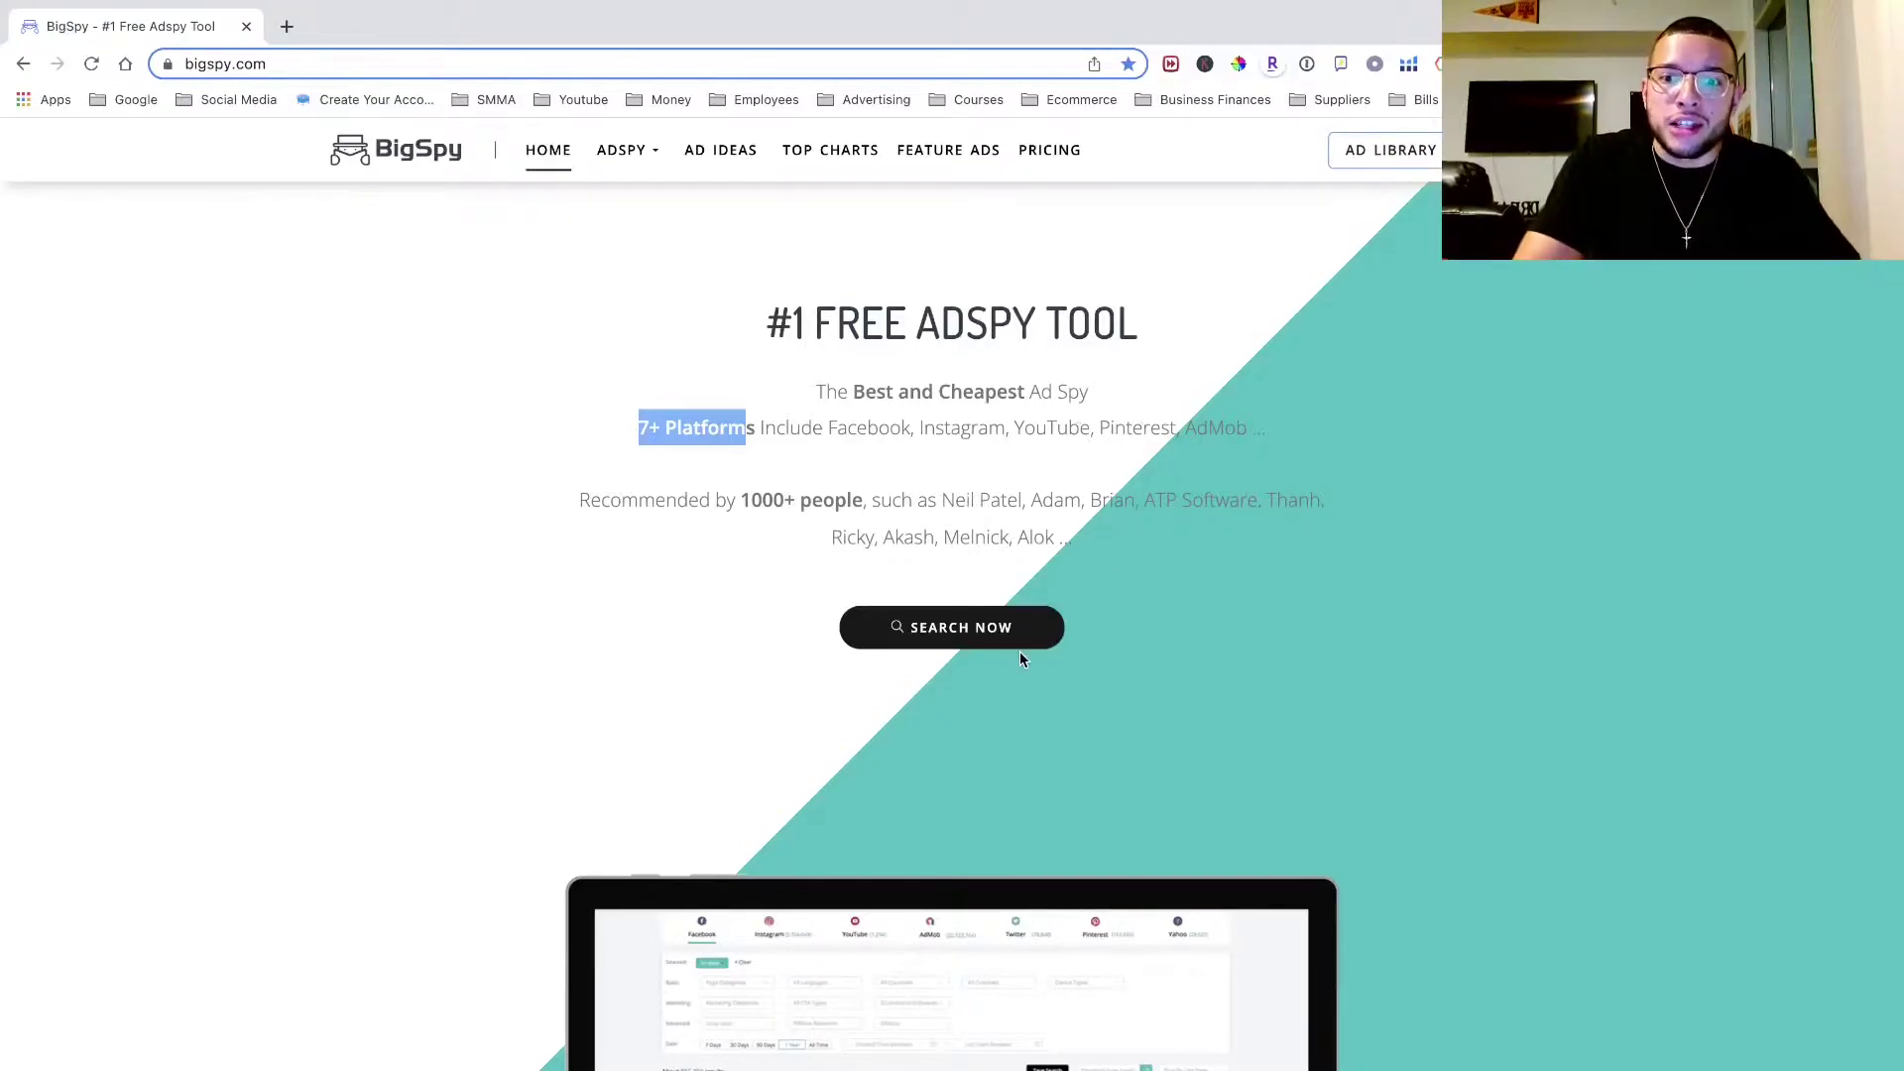
left_click(988, 631)
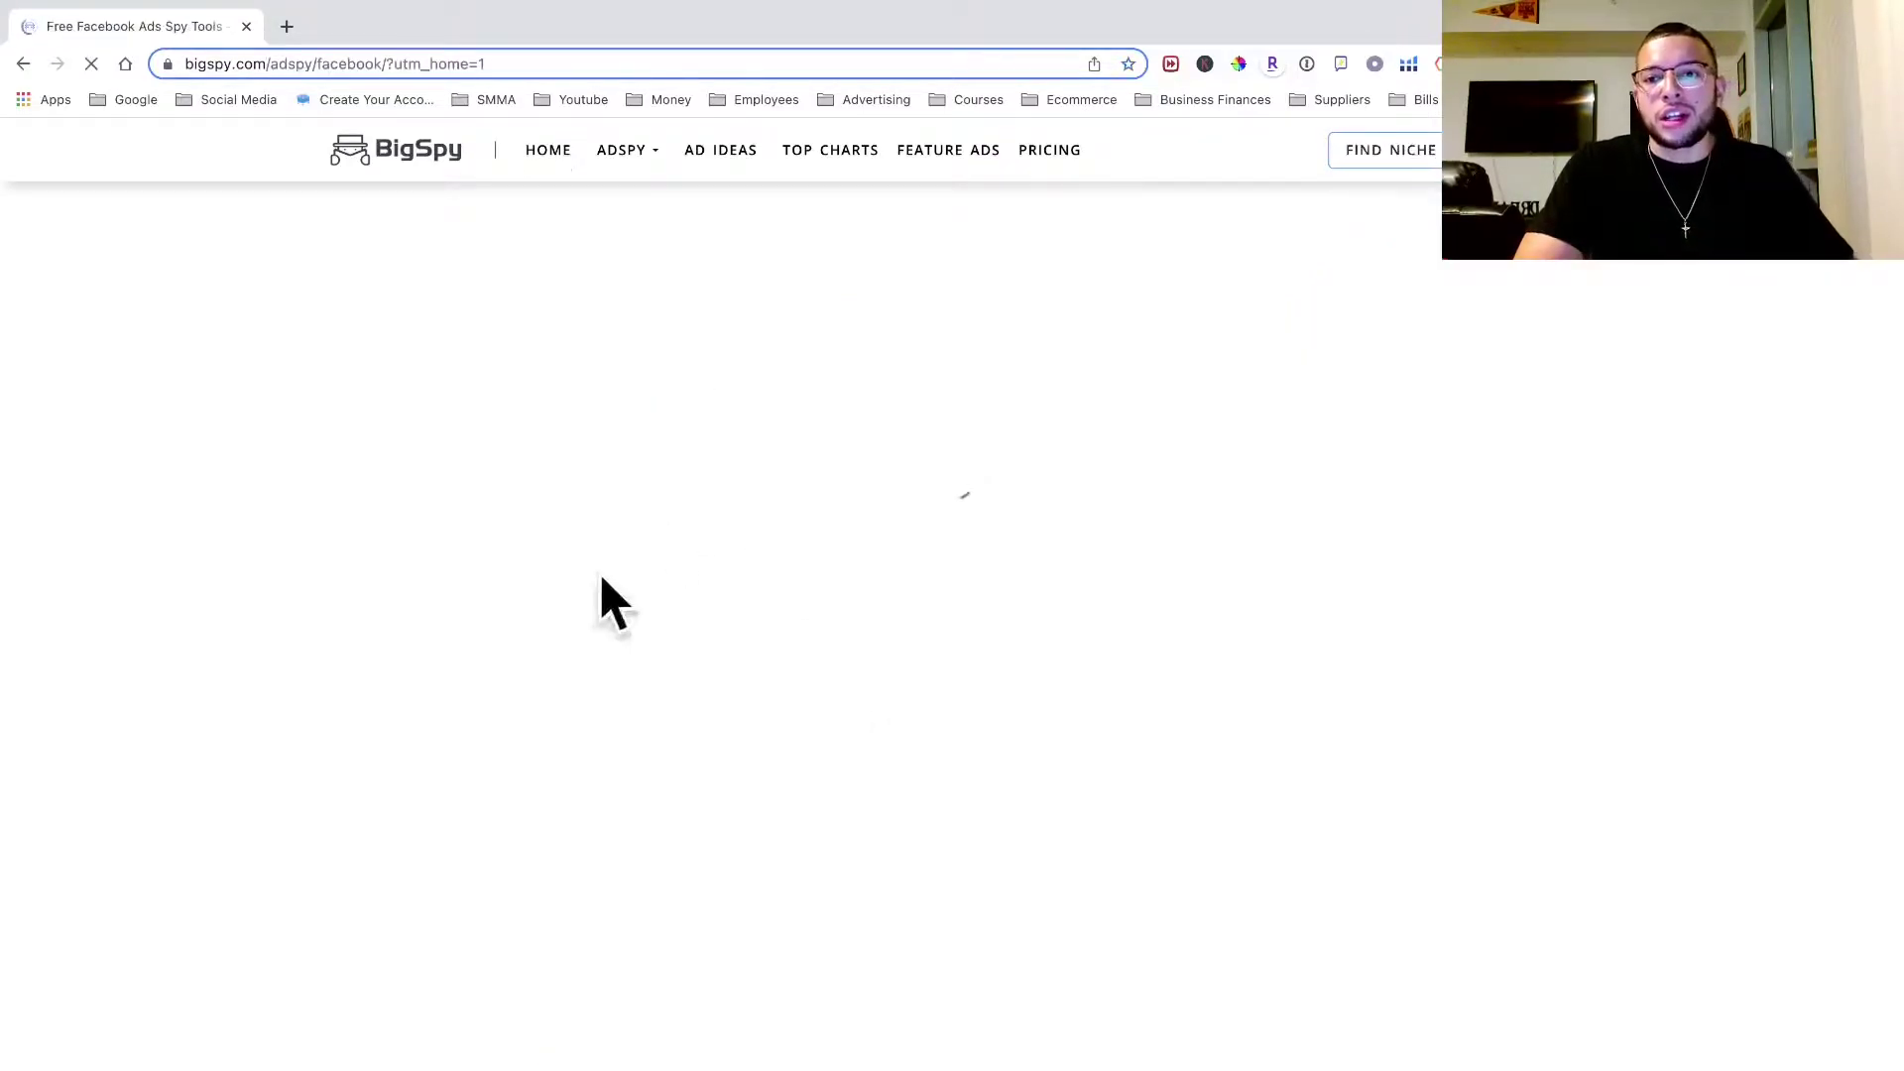
mouse_move(643, 160)
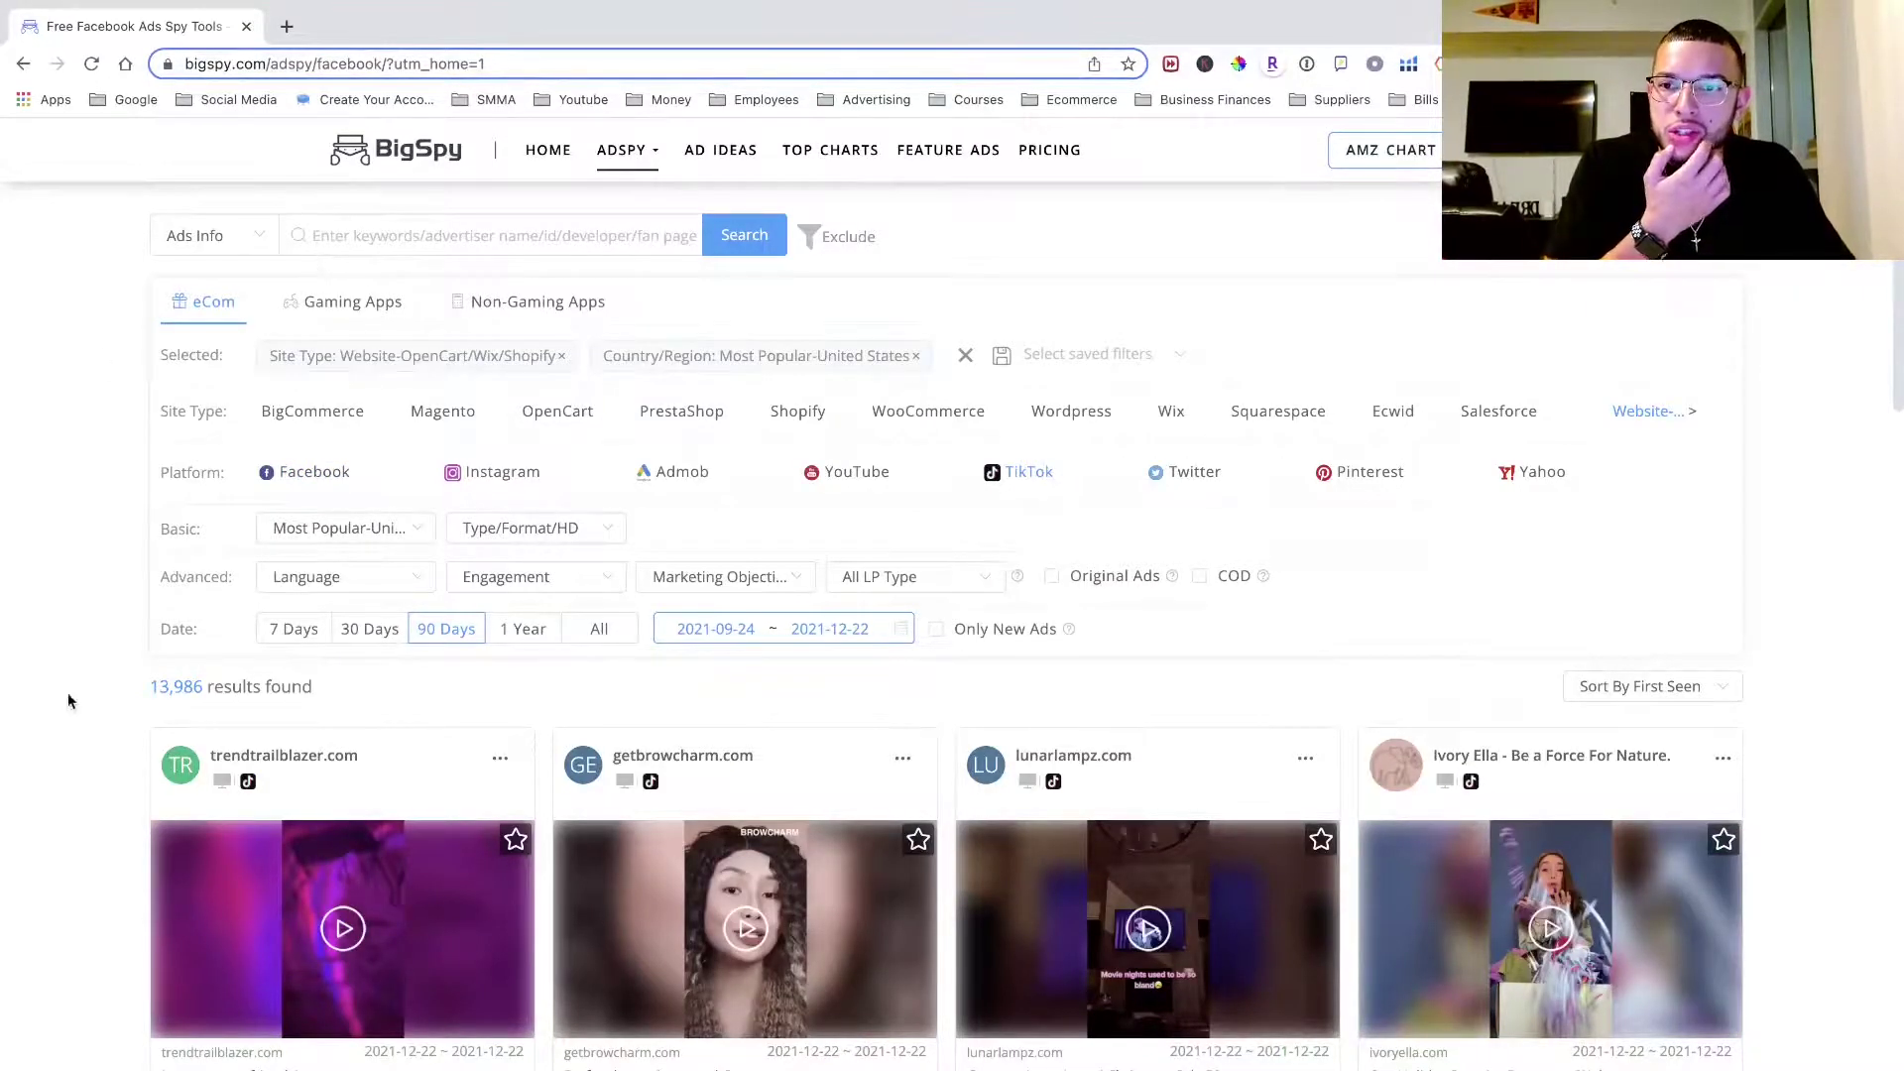
- Search the ads by Ads Info for the recently used keyword "pets"
scroll(467, 484, "down", 10)
scroll(467, 484, "down", 8)
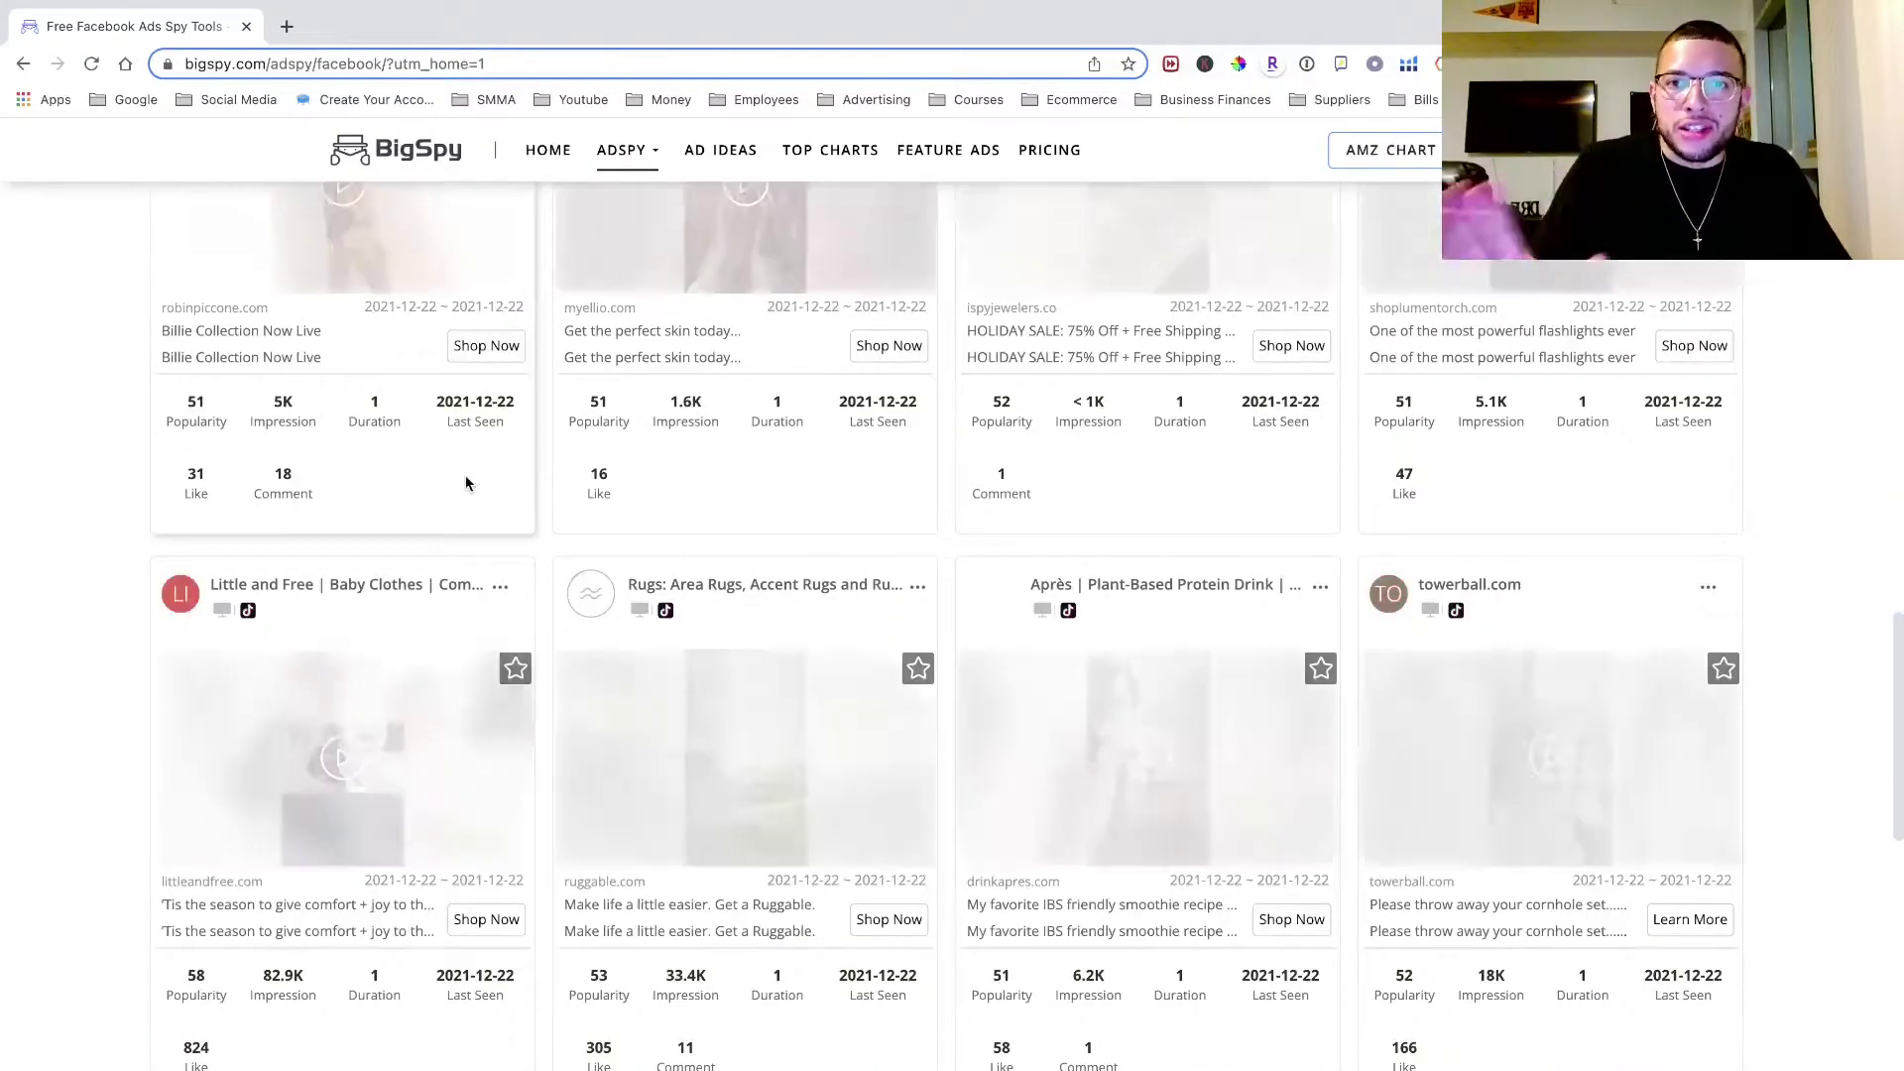
scroll(467, 484, "down", 8)
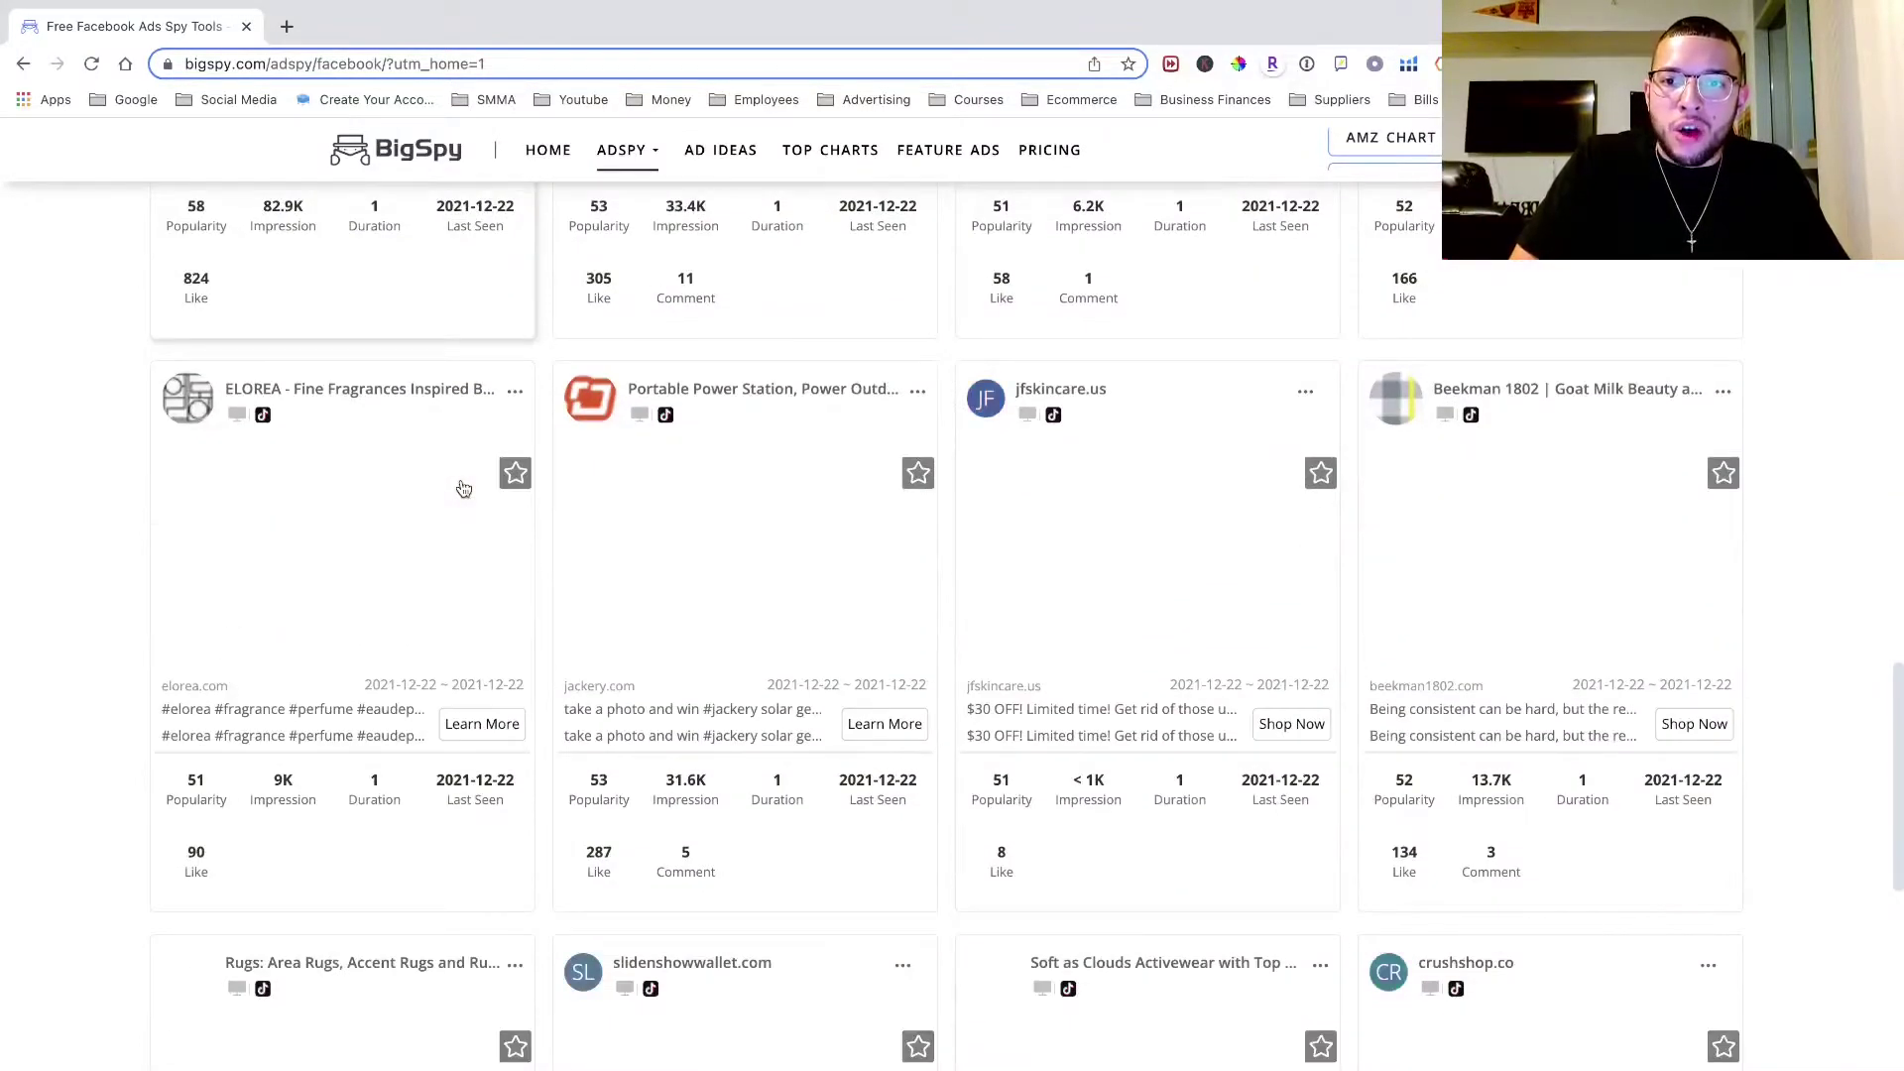
scroll(464, 488, "up", 20)
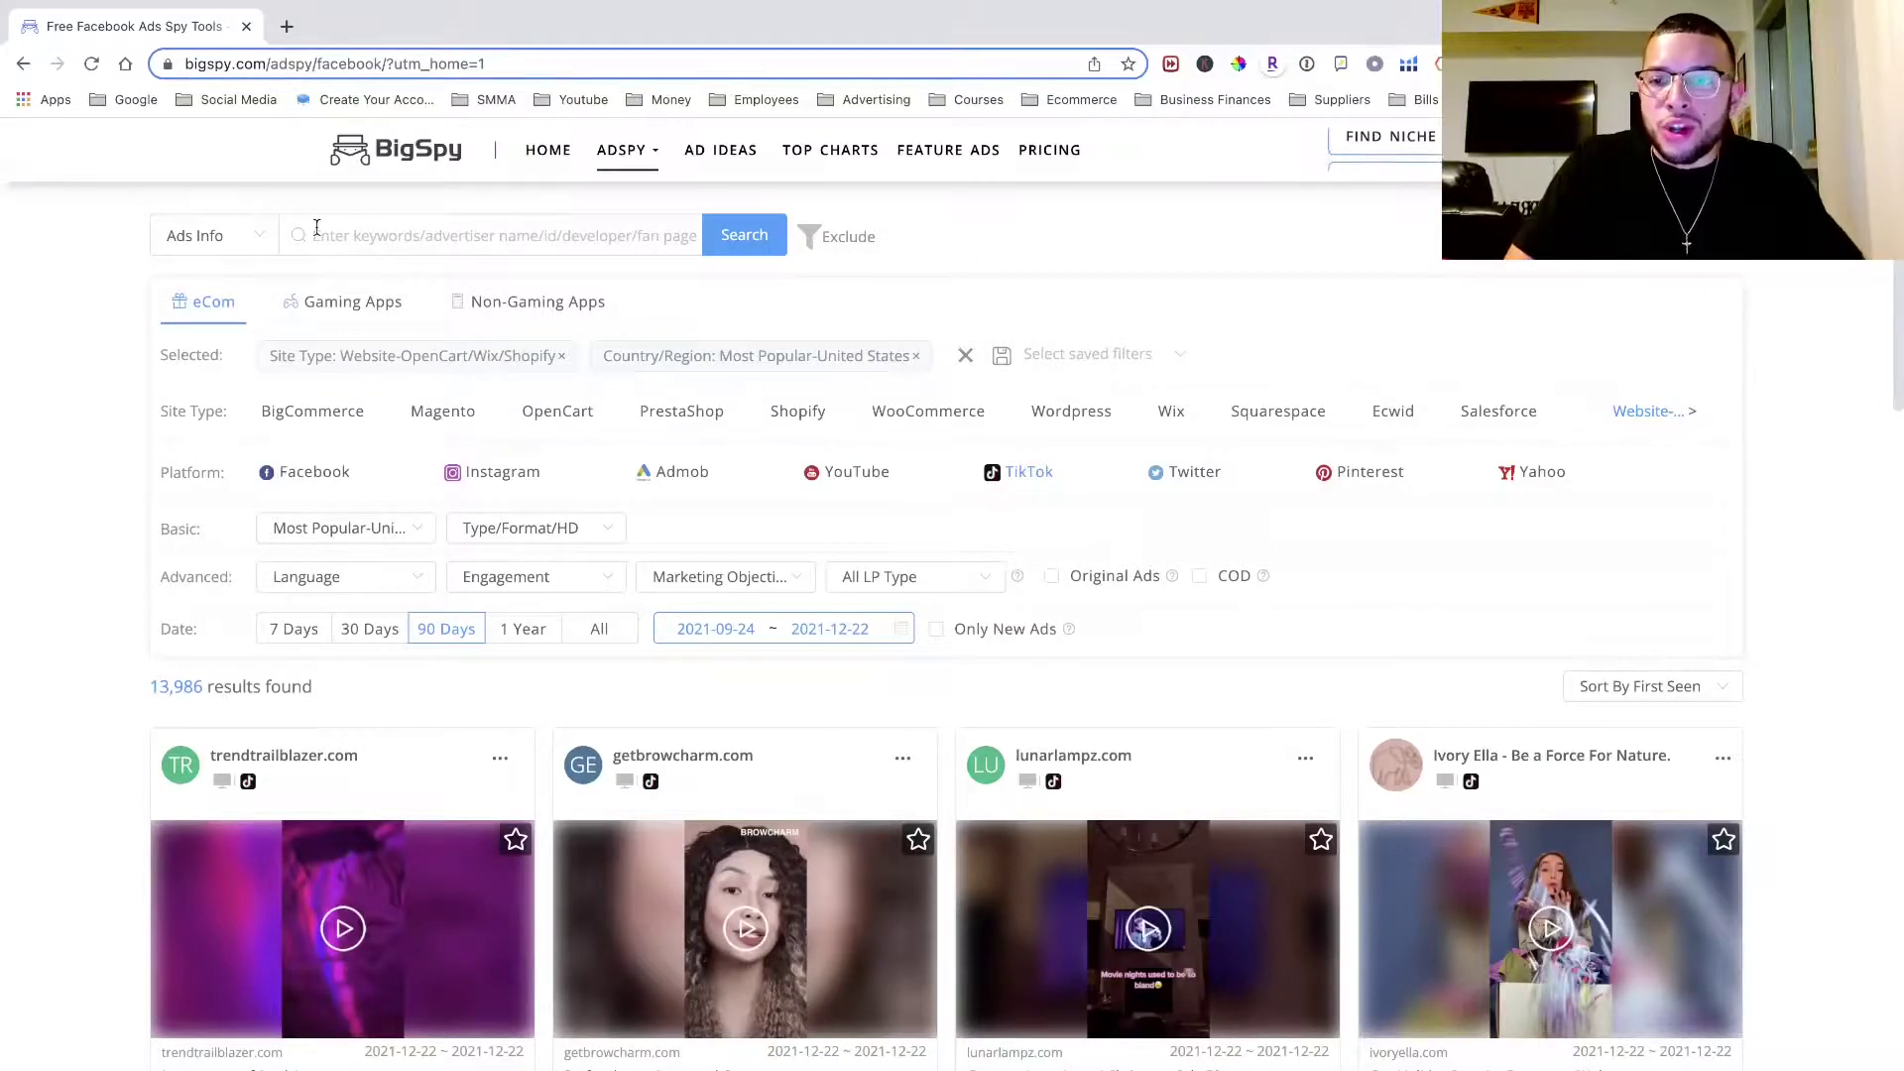
left_click(261, 236)
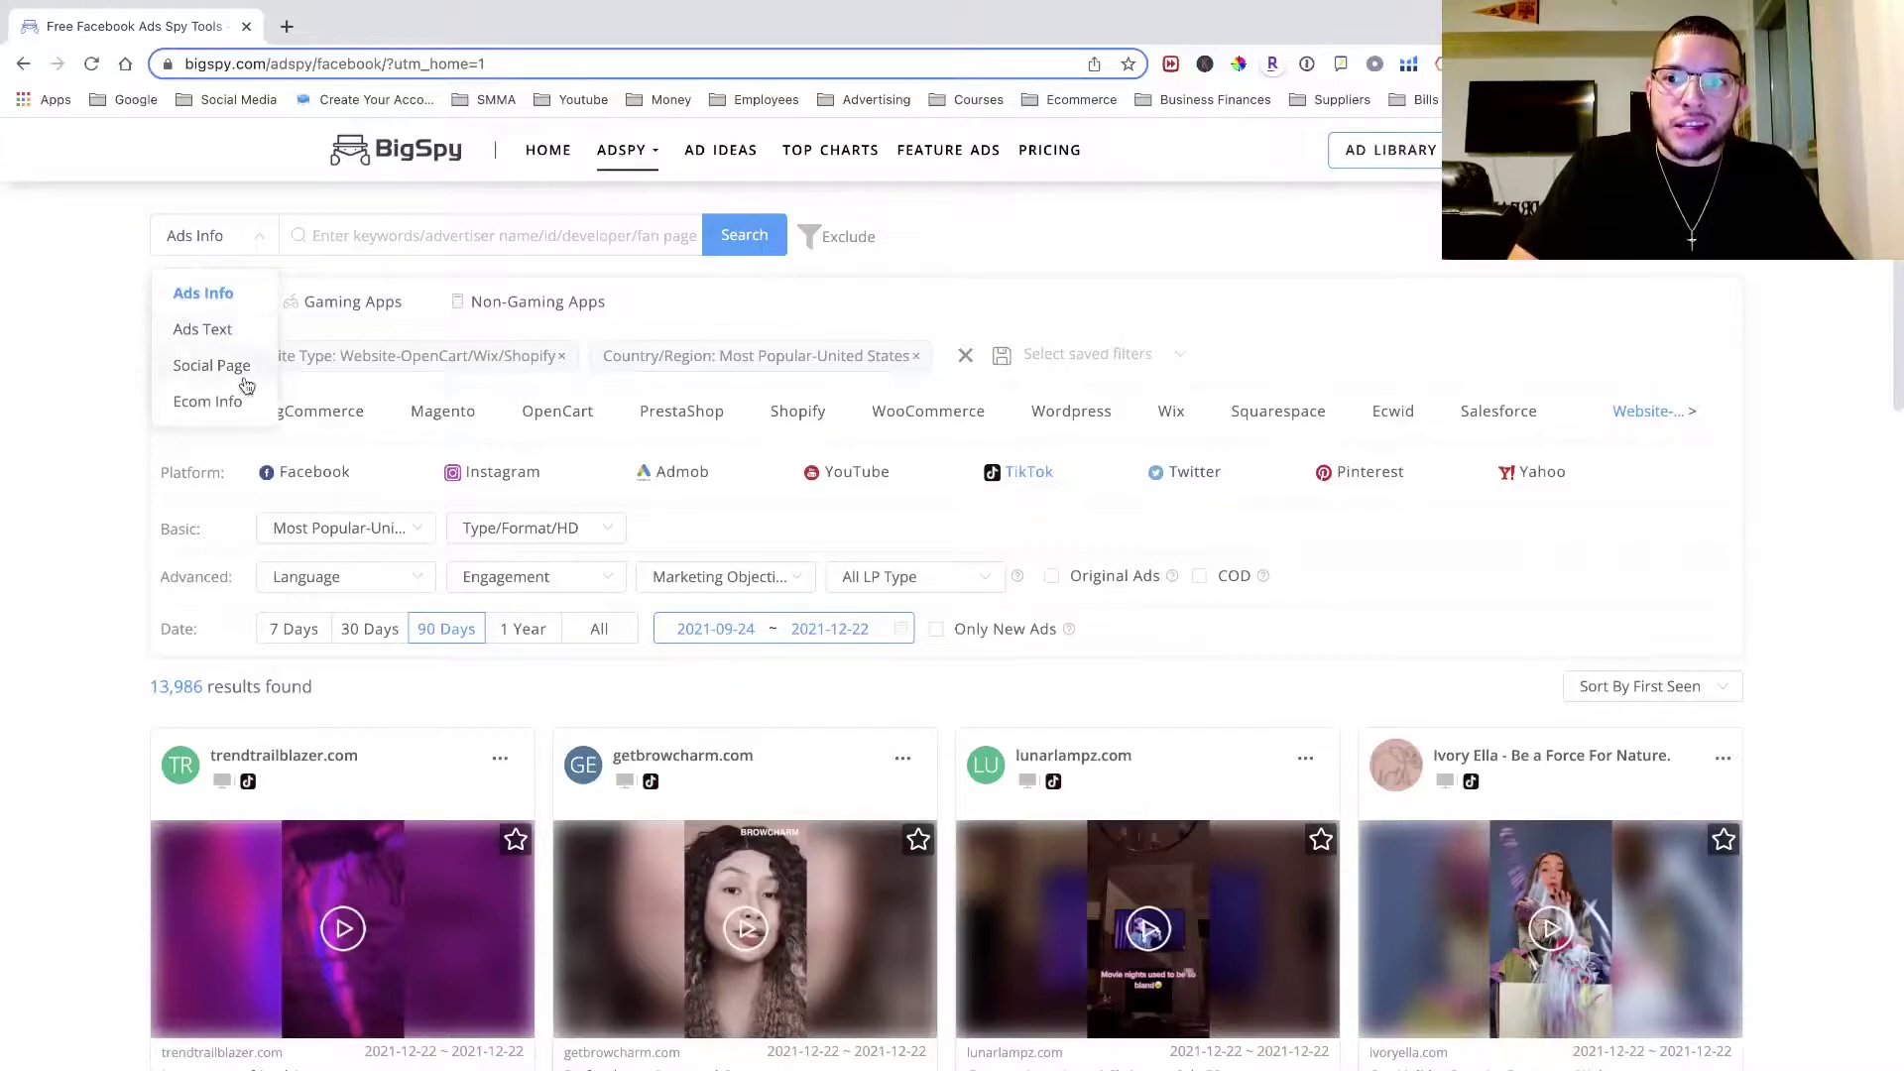
left_click(223, 298)
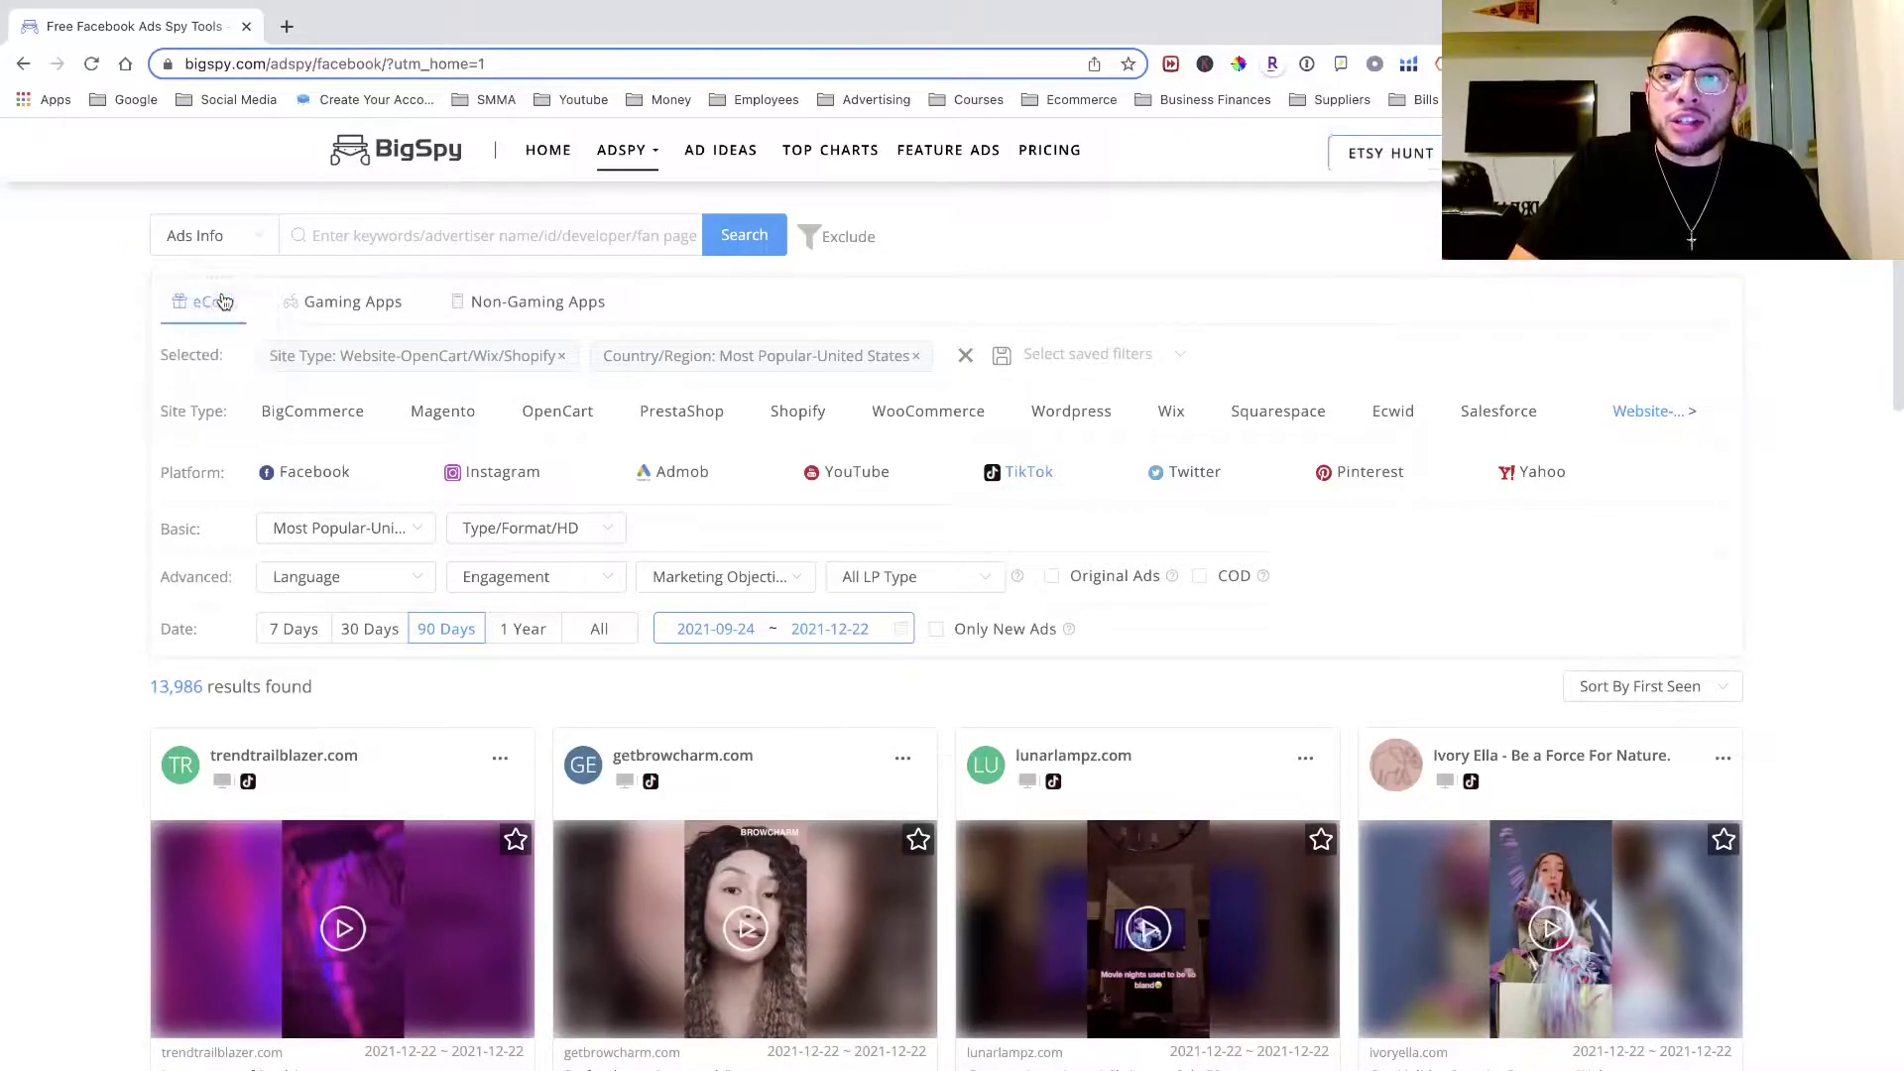
left_click(342, 234)
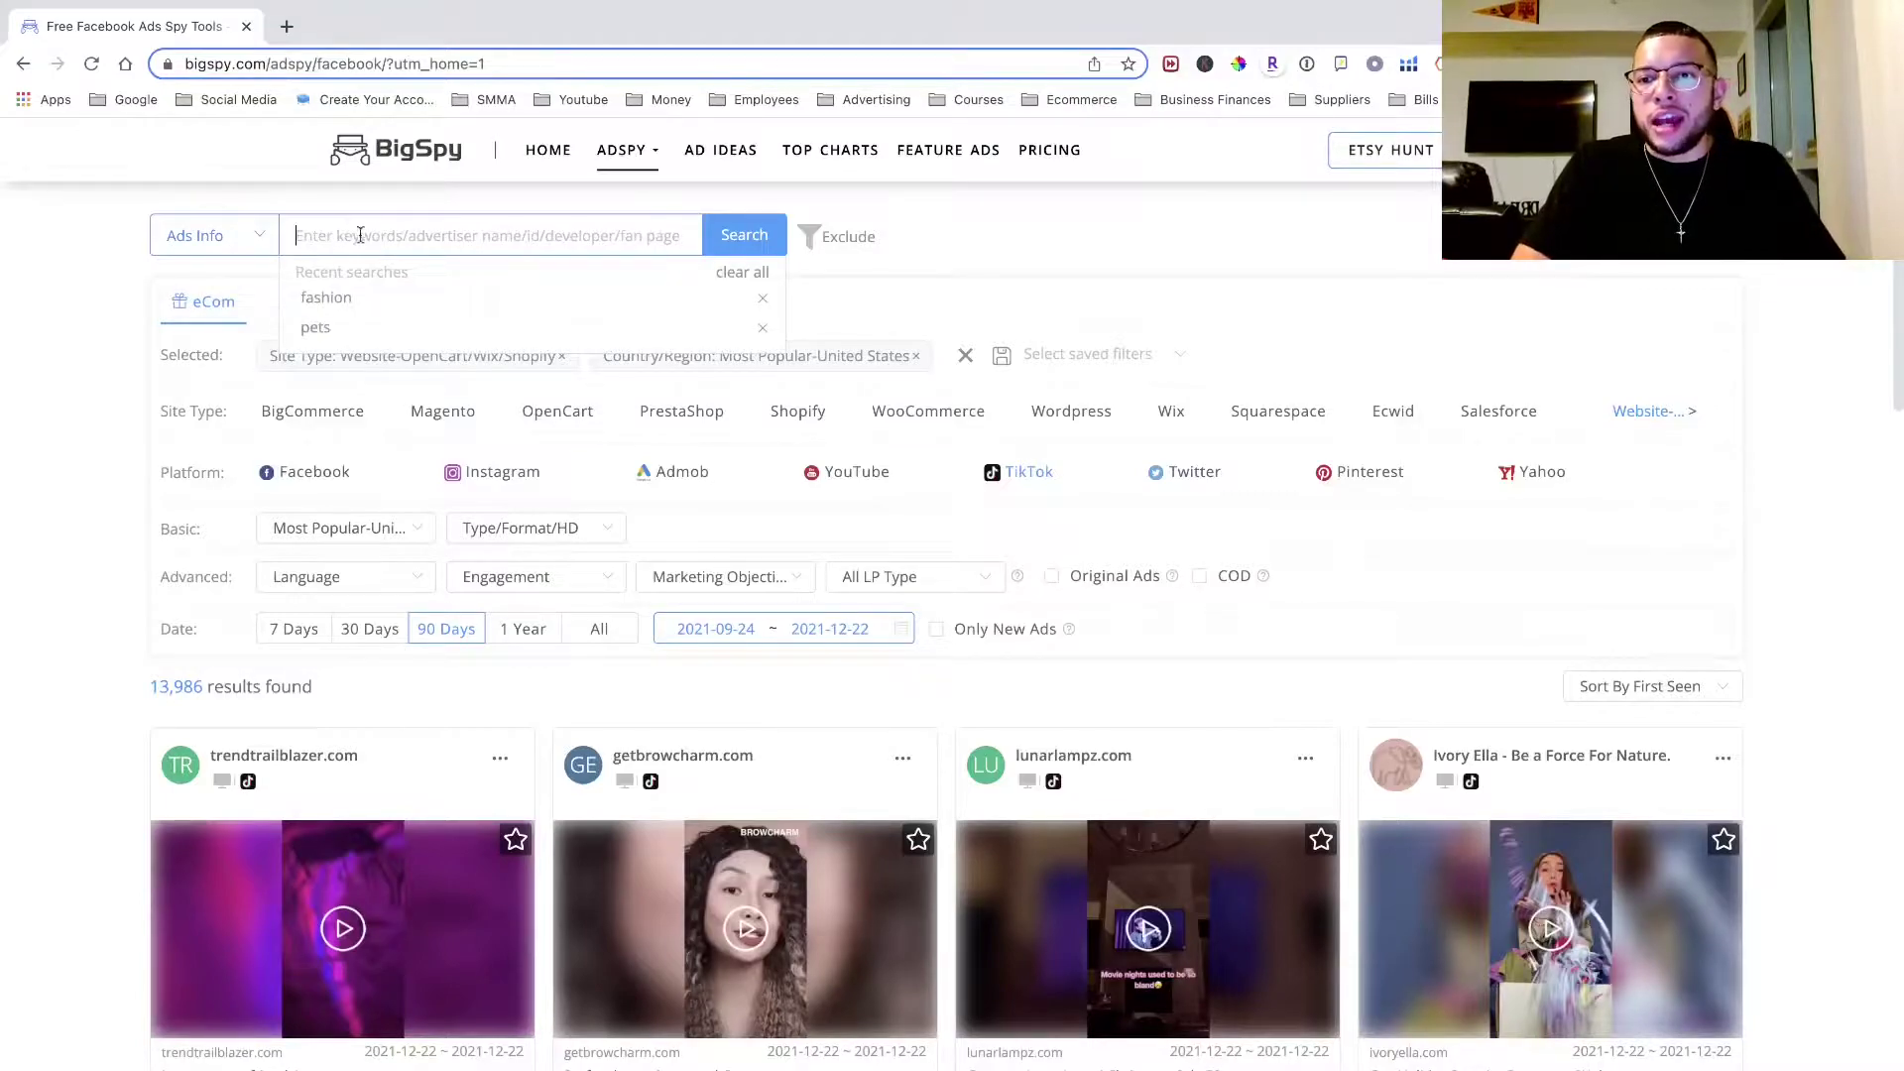
left_click(315, 328)
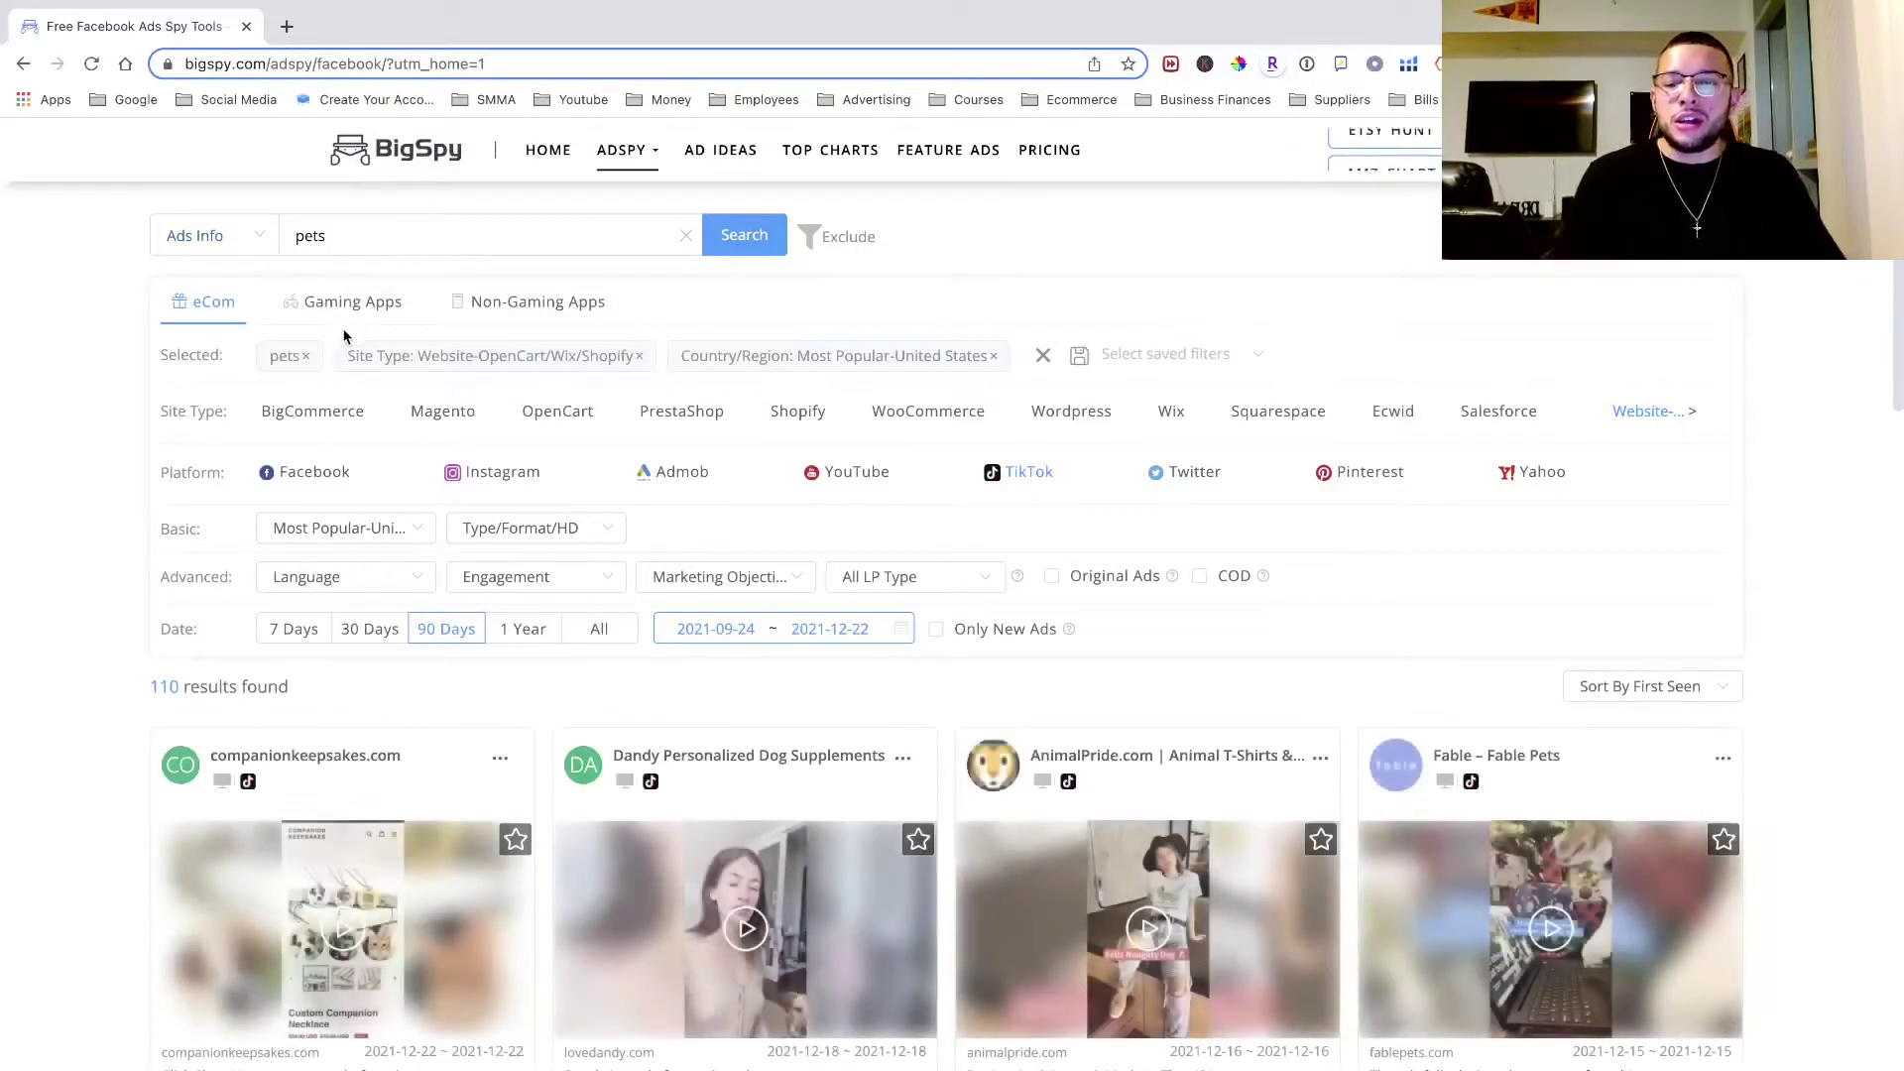
- Restrict the pets results to the Facebook platform and the Shopify site type
scroll(156, 579, "down", 10)
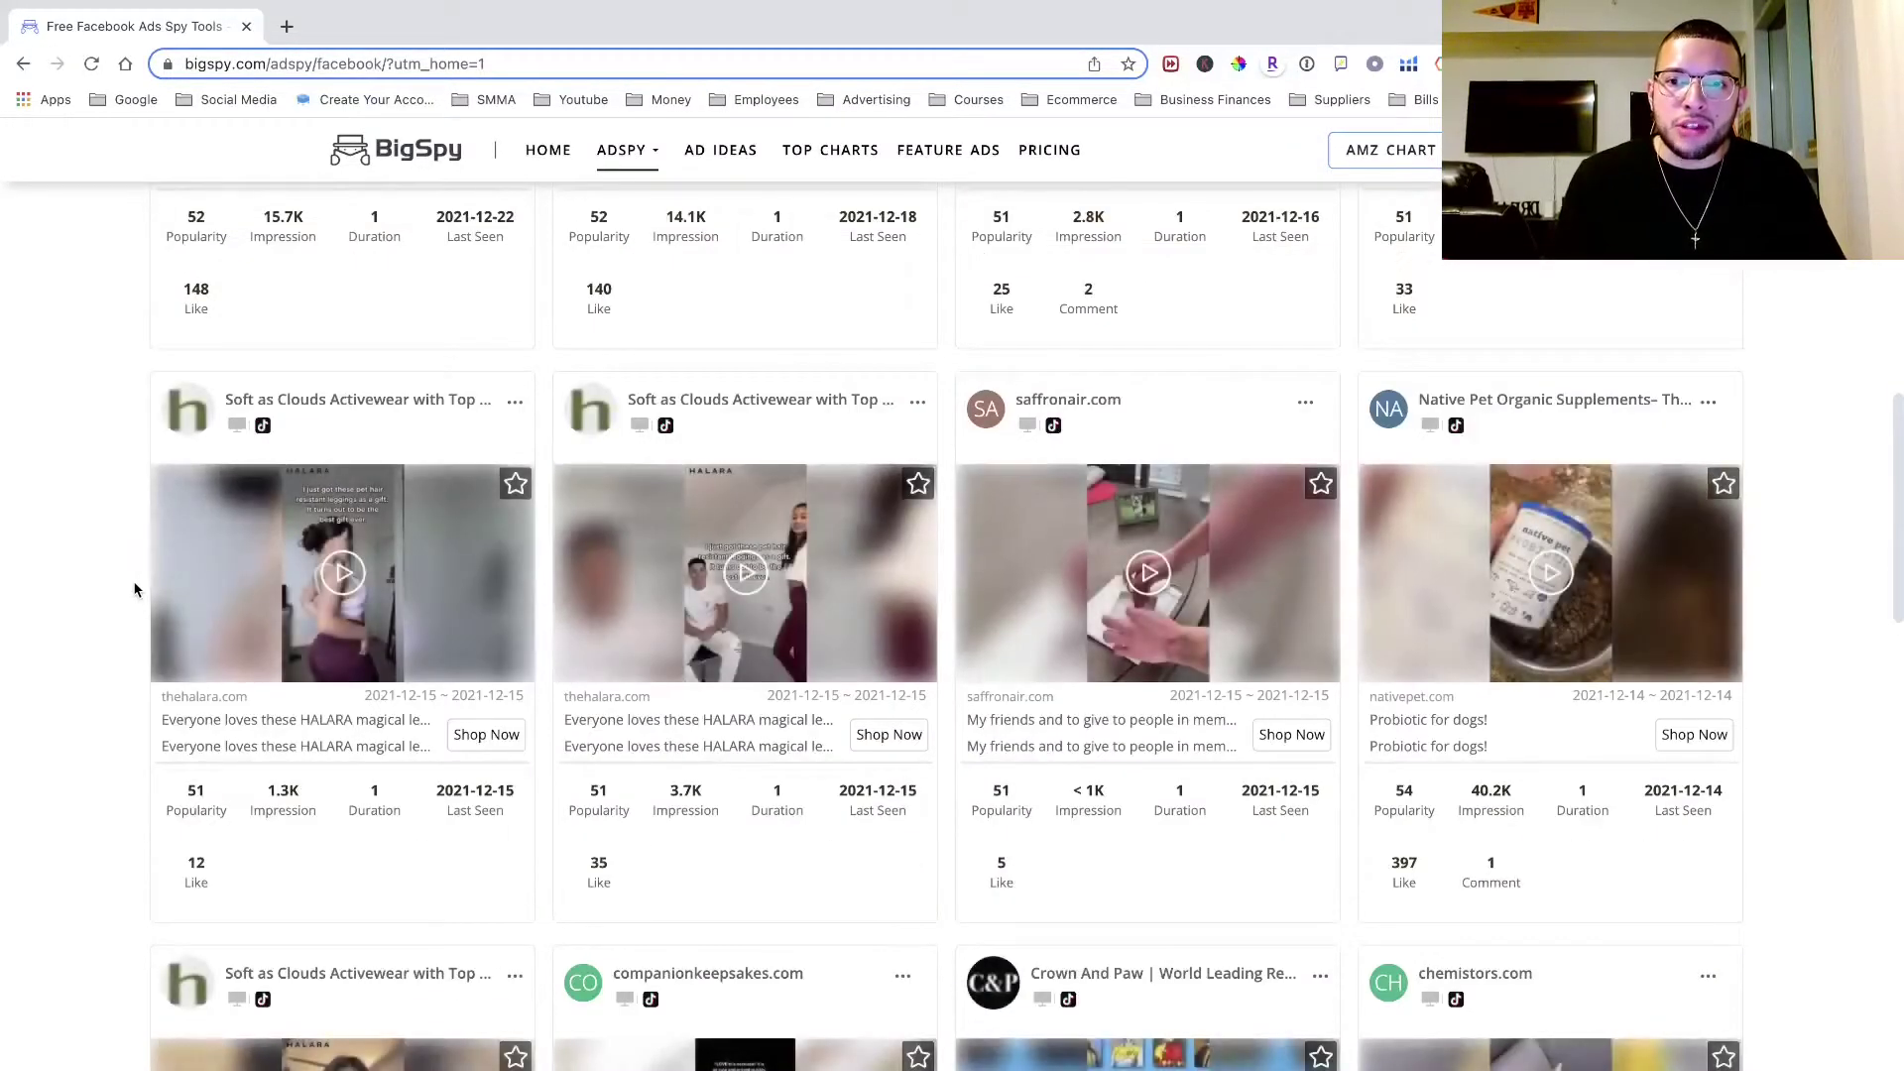
scroll(135, 589, "down", 5)
scroll(135, 590, "up", 15)
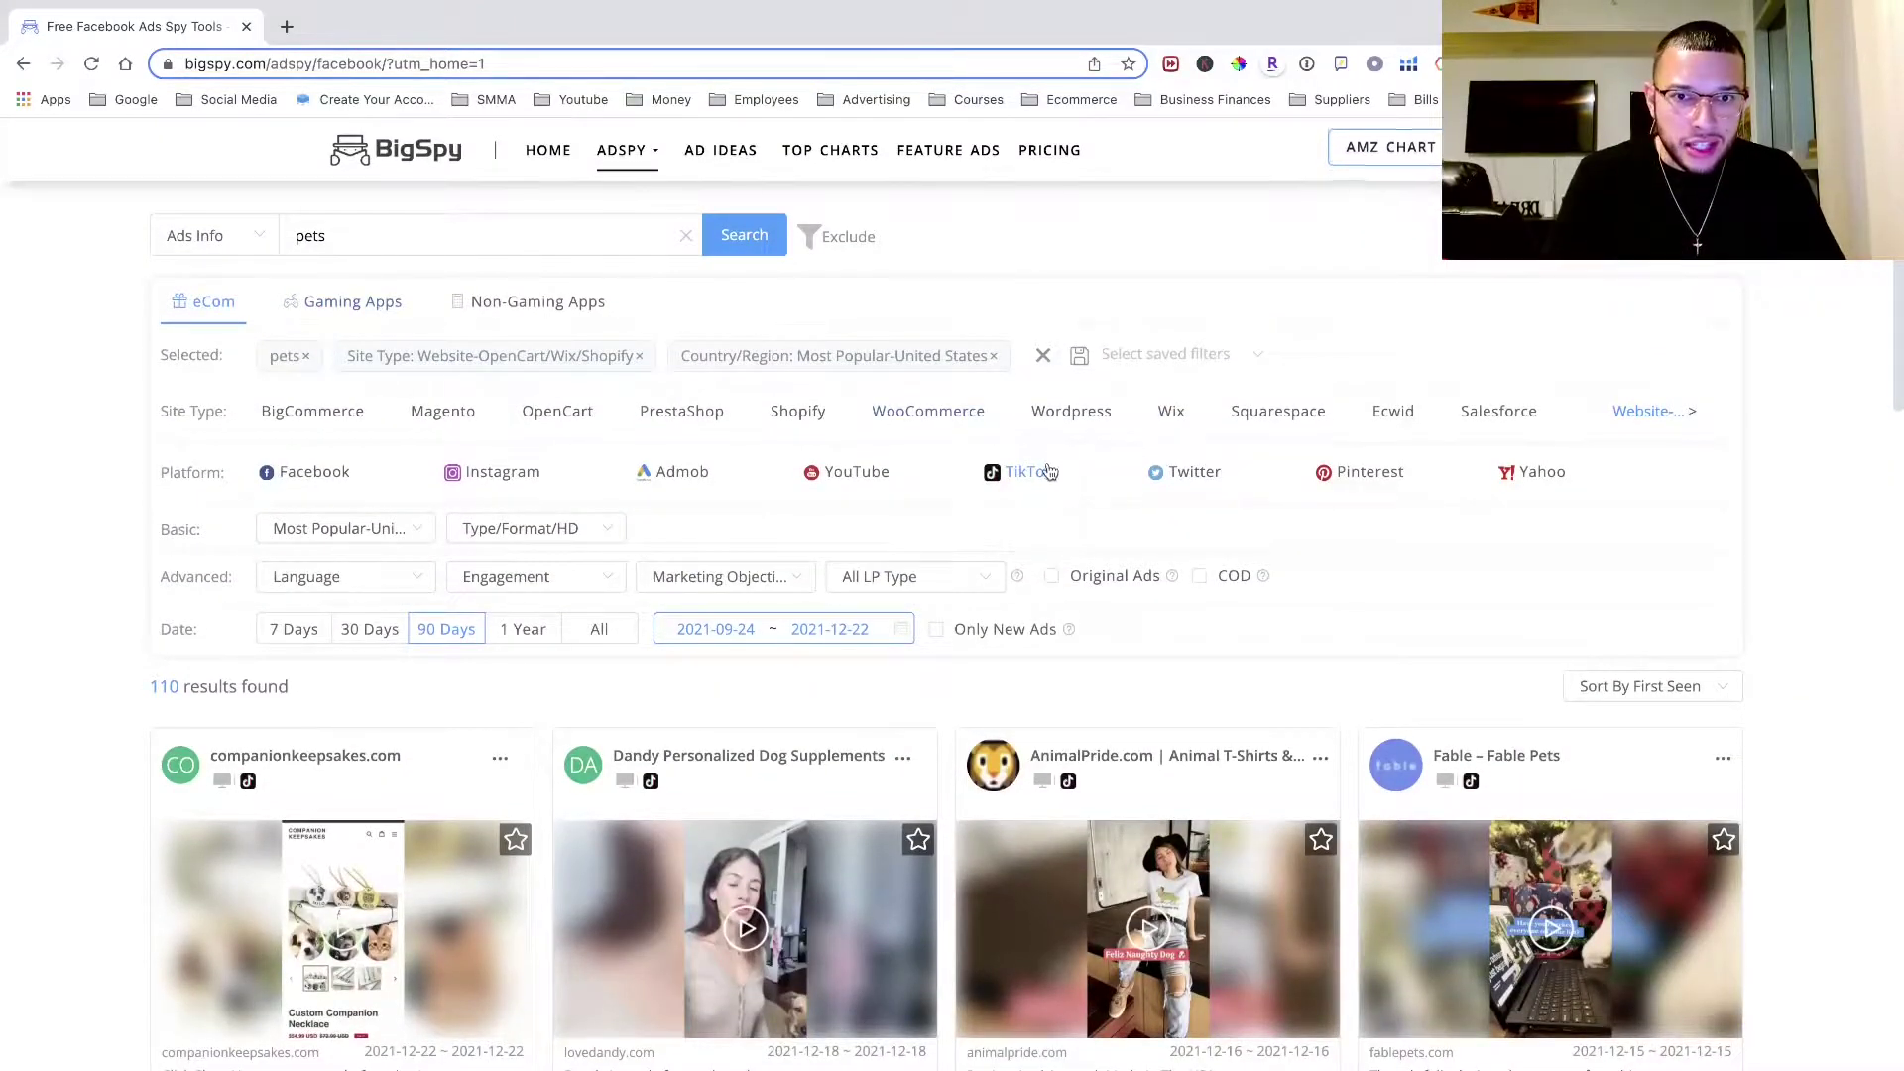
left_click(315, 476)
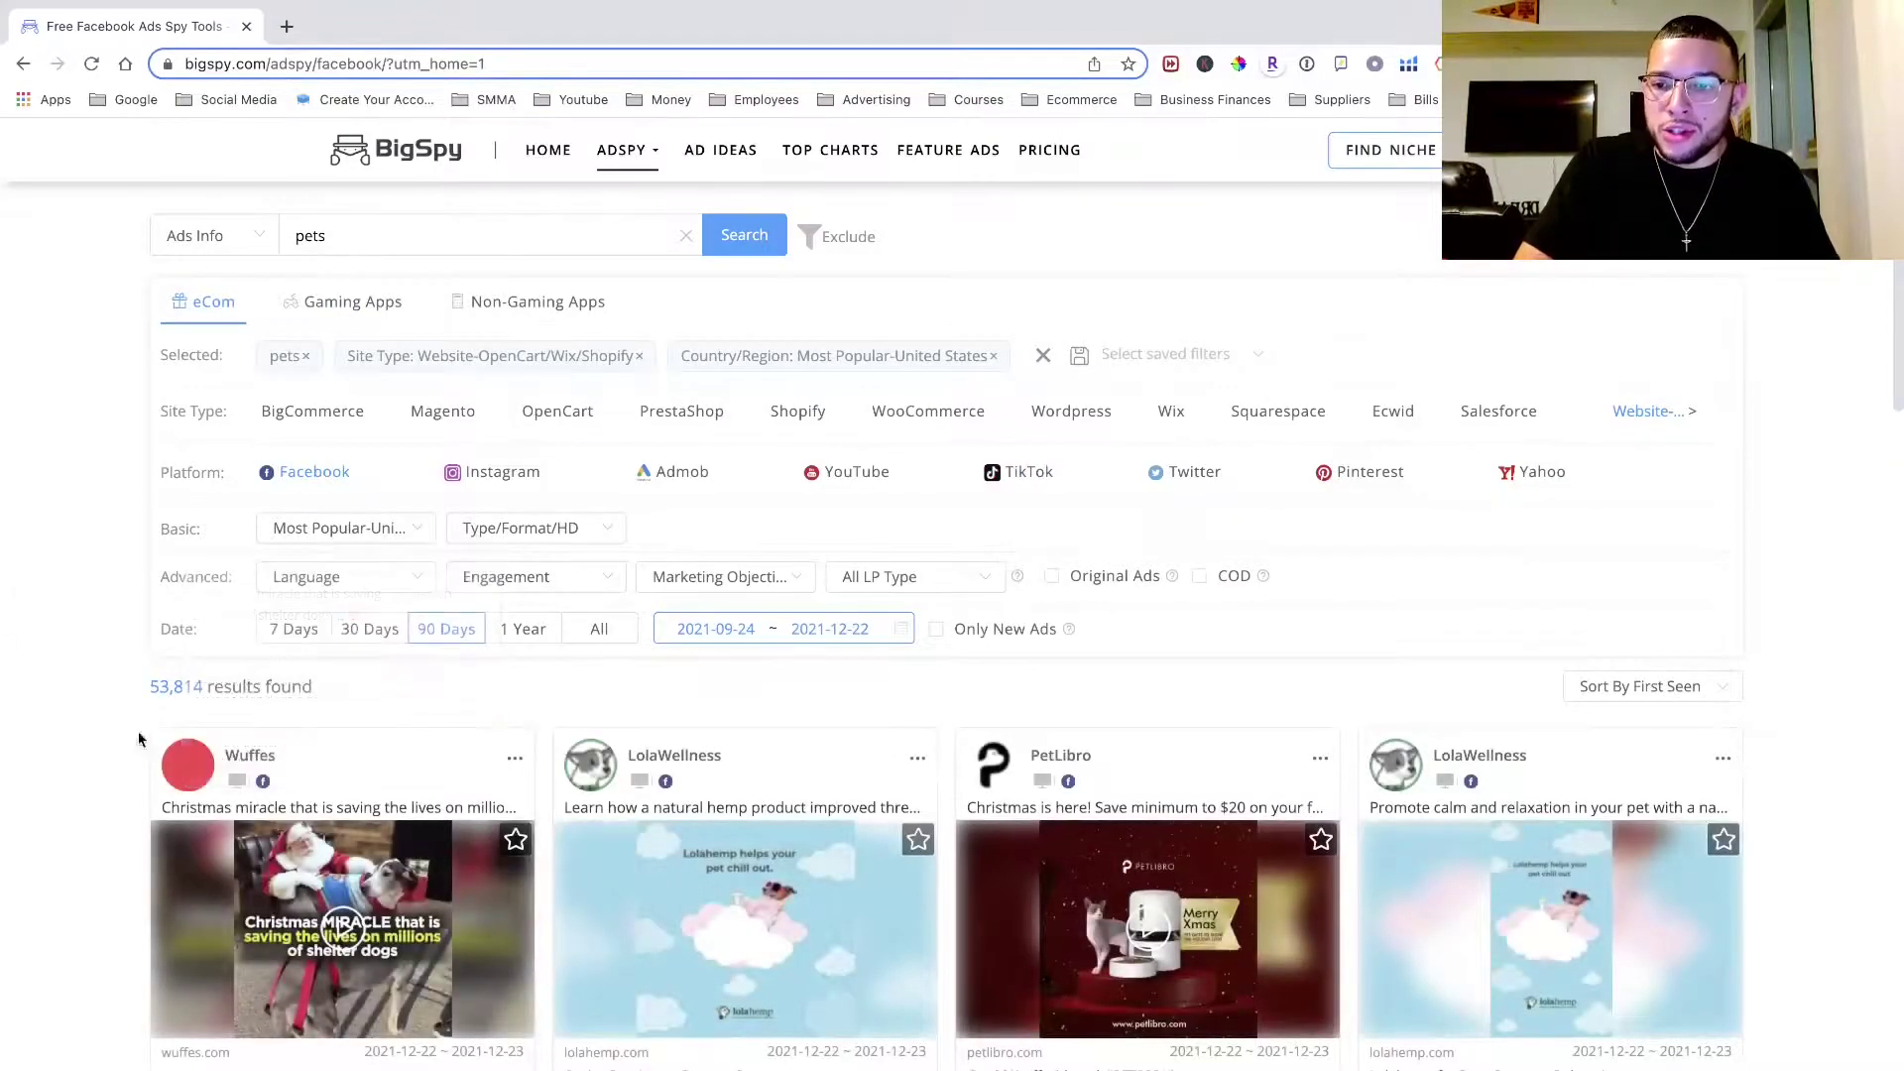
left_click_drag(143, 682, 210, 687)
left_click(211, 688)
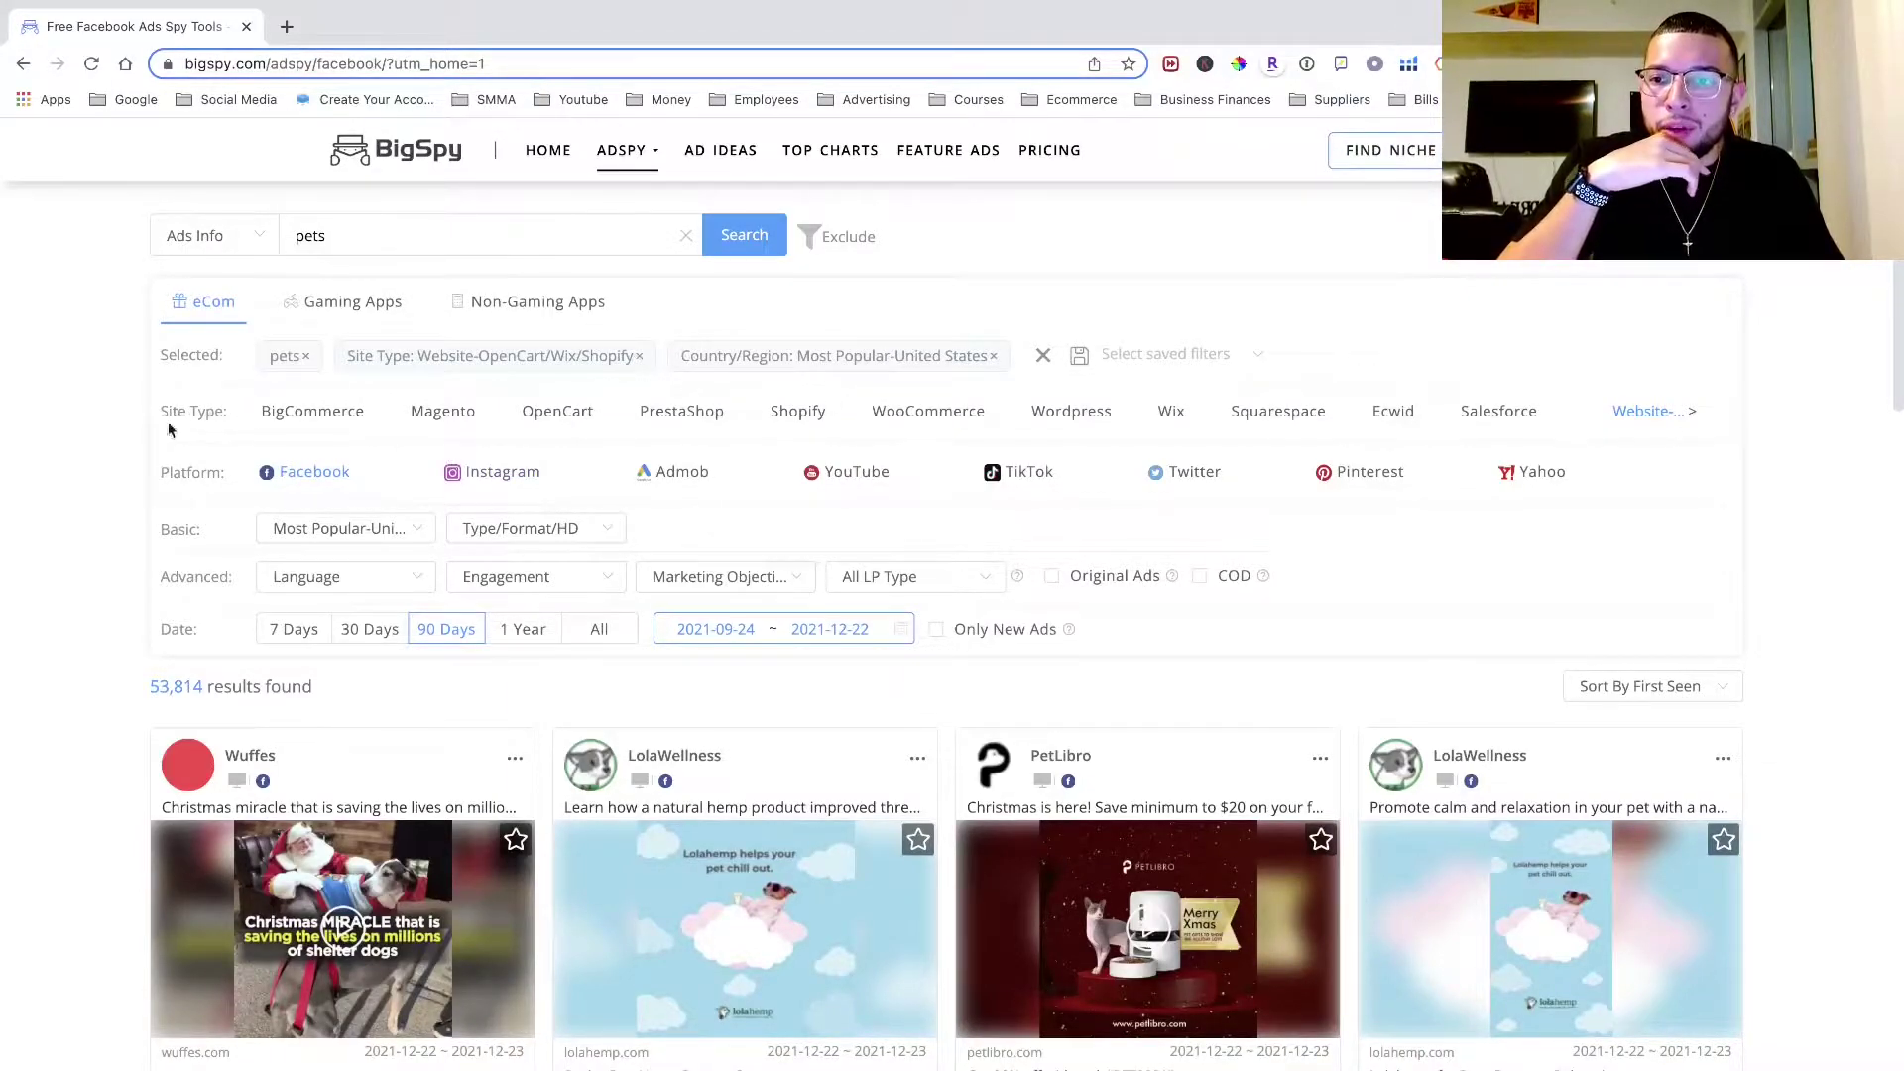
left_click(799, 411)
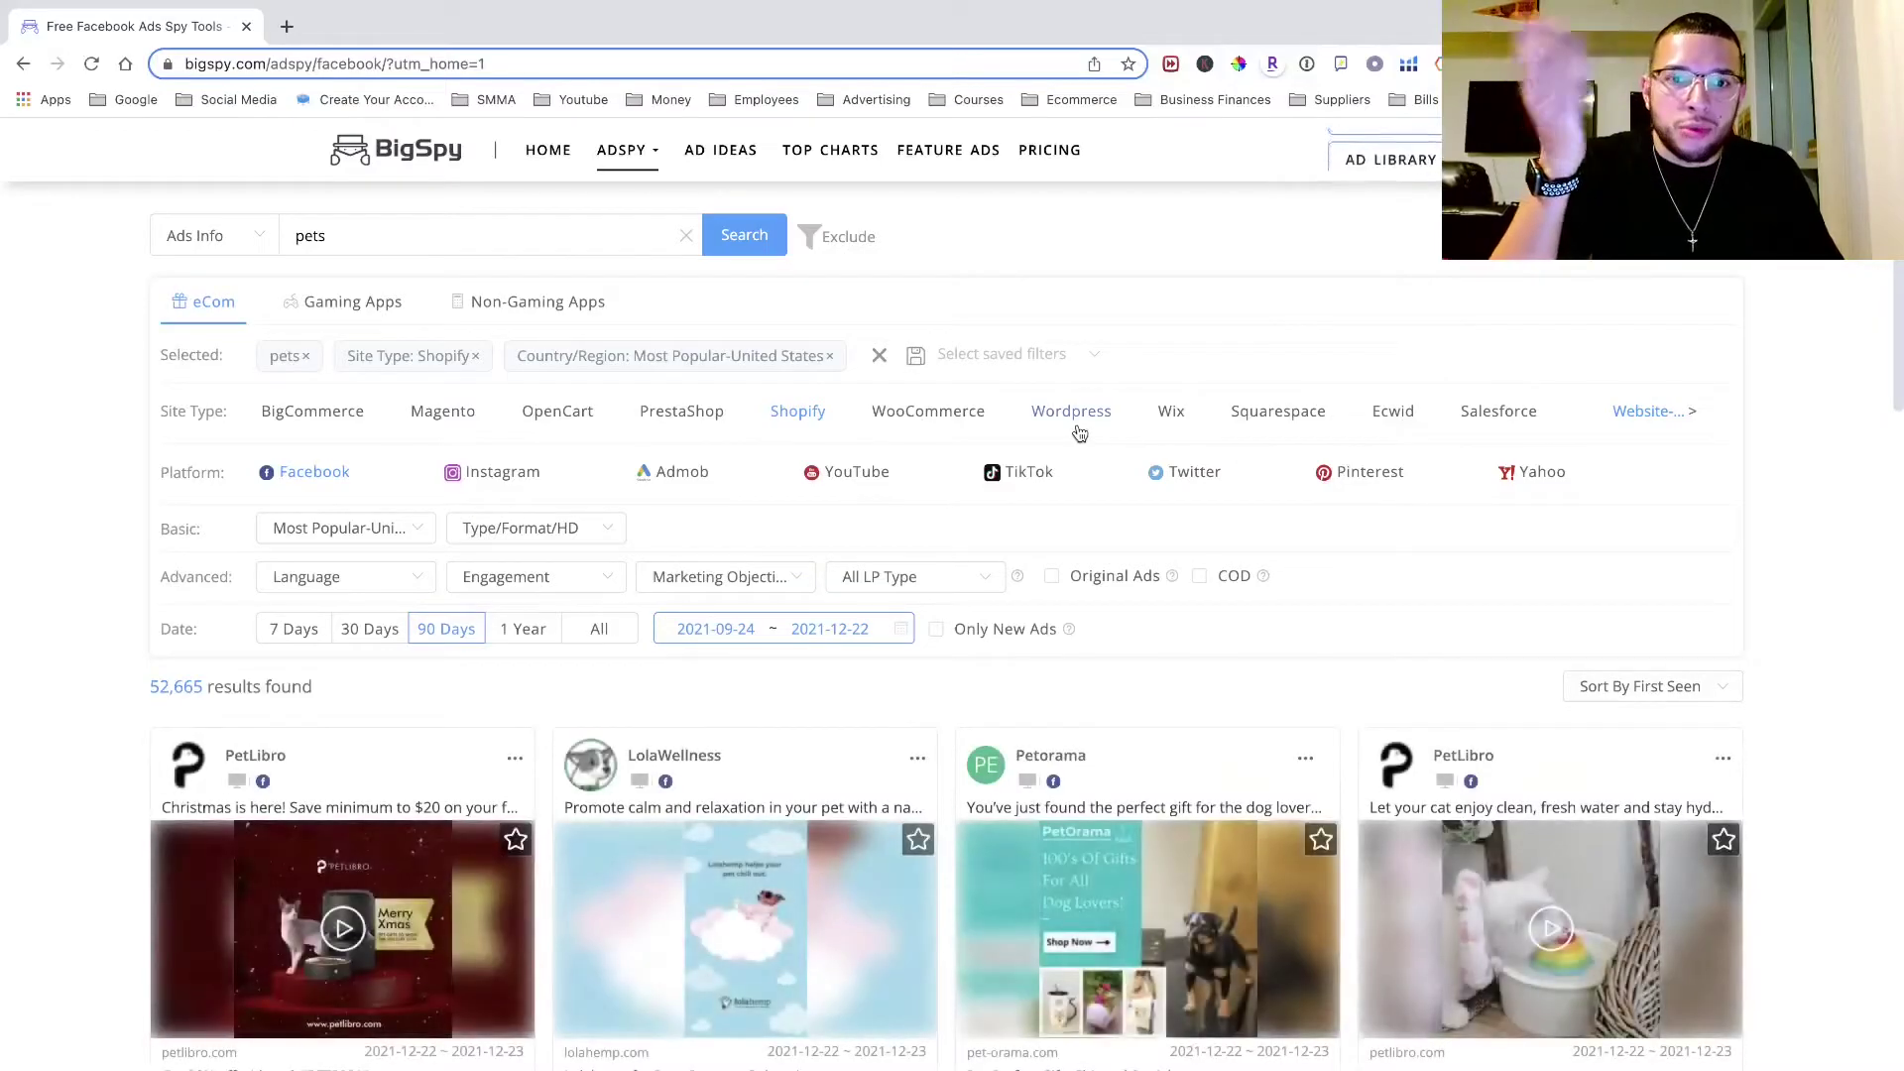
- Set the site type filter to a multiple selection of Wordpress, BigCommerce and Shopify websites
left_click(1690, 413)
left_click(1563, 395)
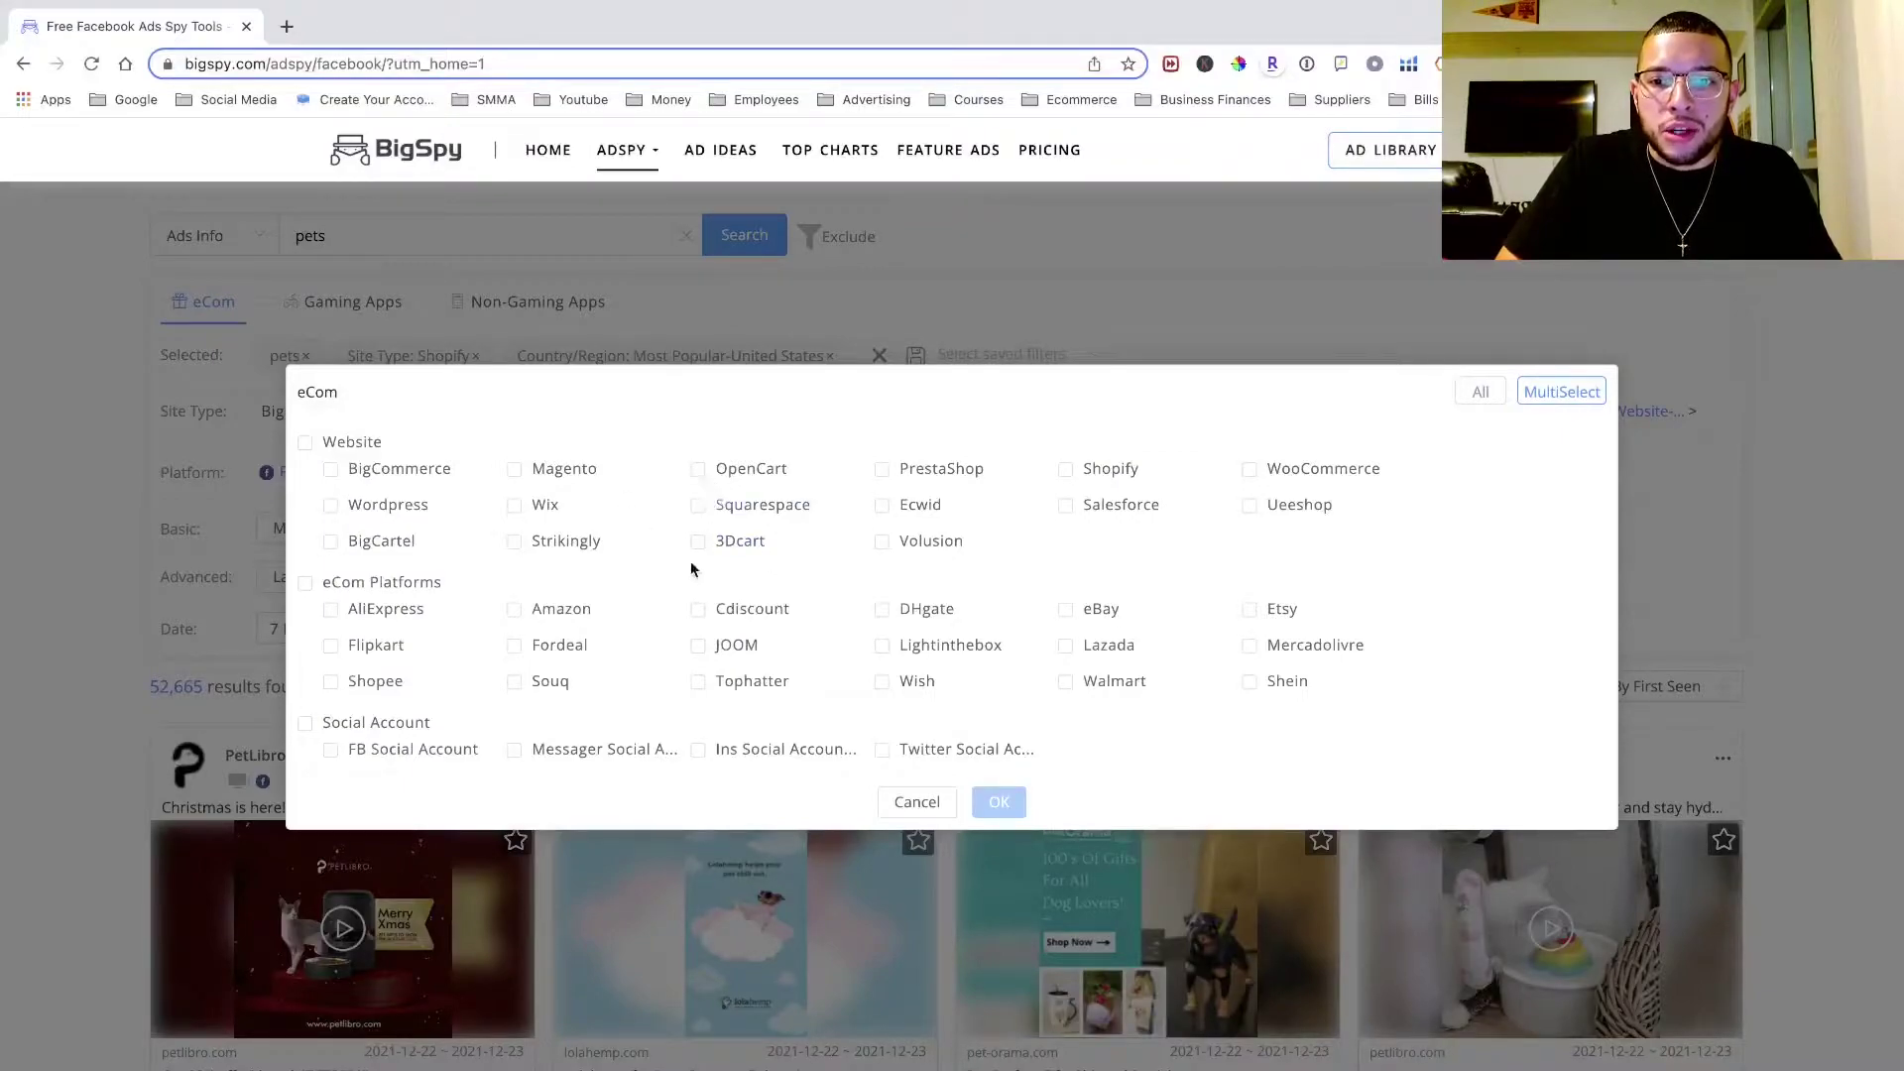
left_click(332, 506)
left_click(332, 470)
left_click(1066, 470)
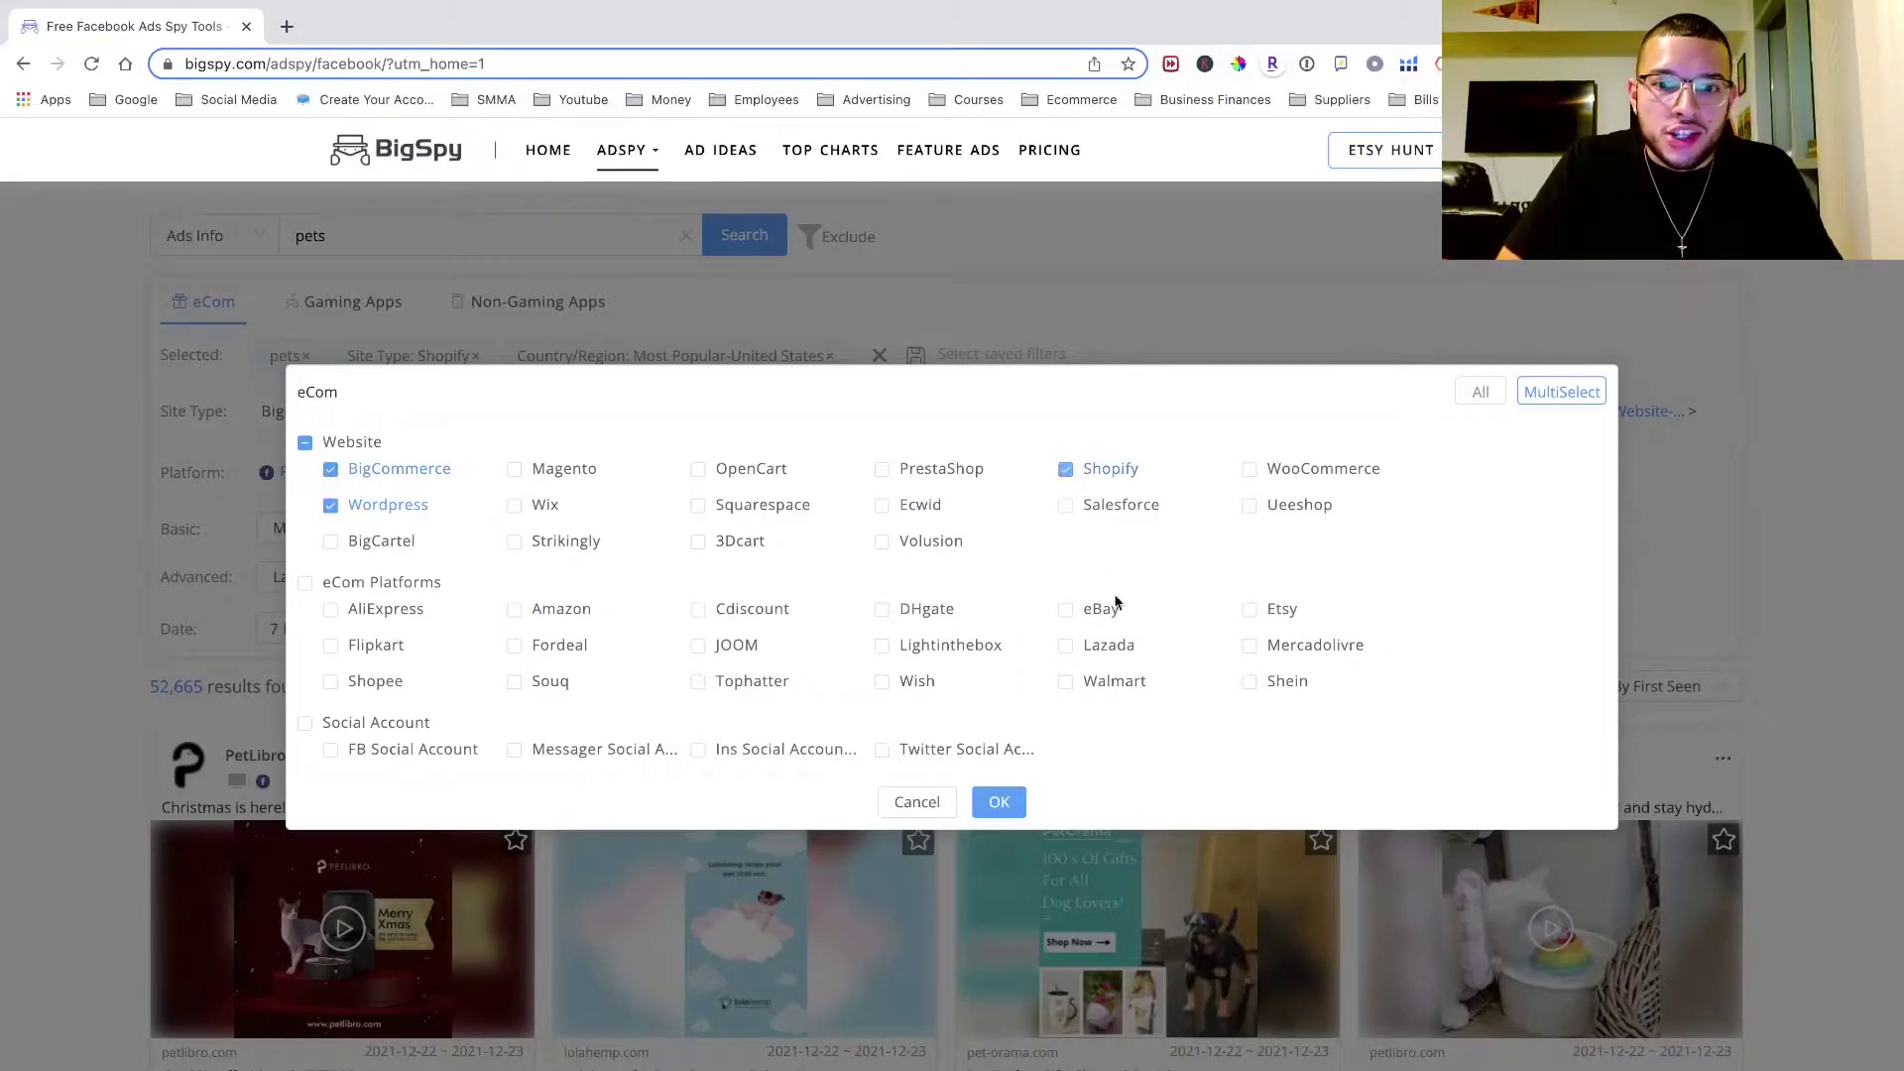
left_click(999, 803)
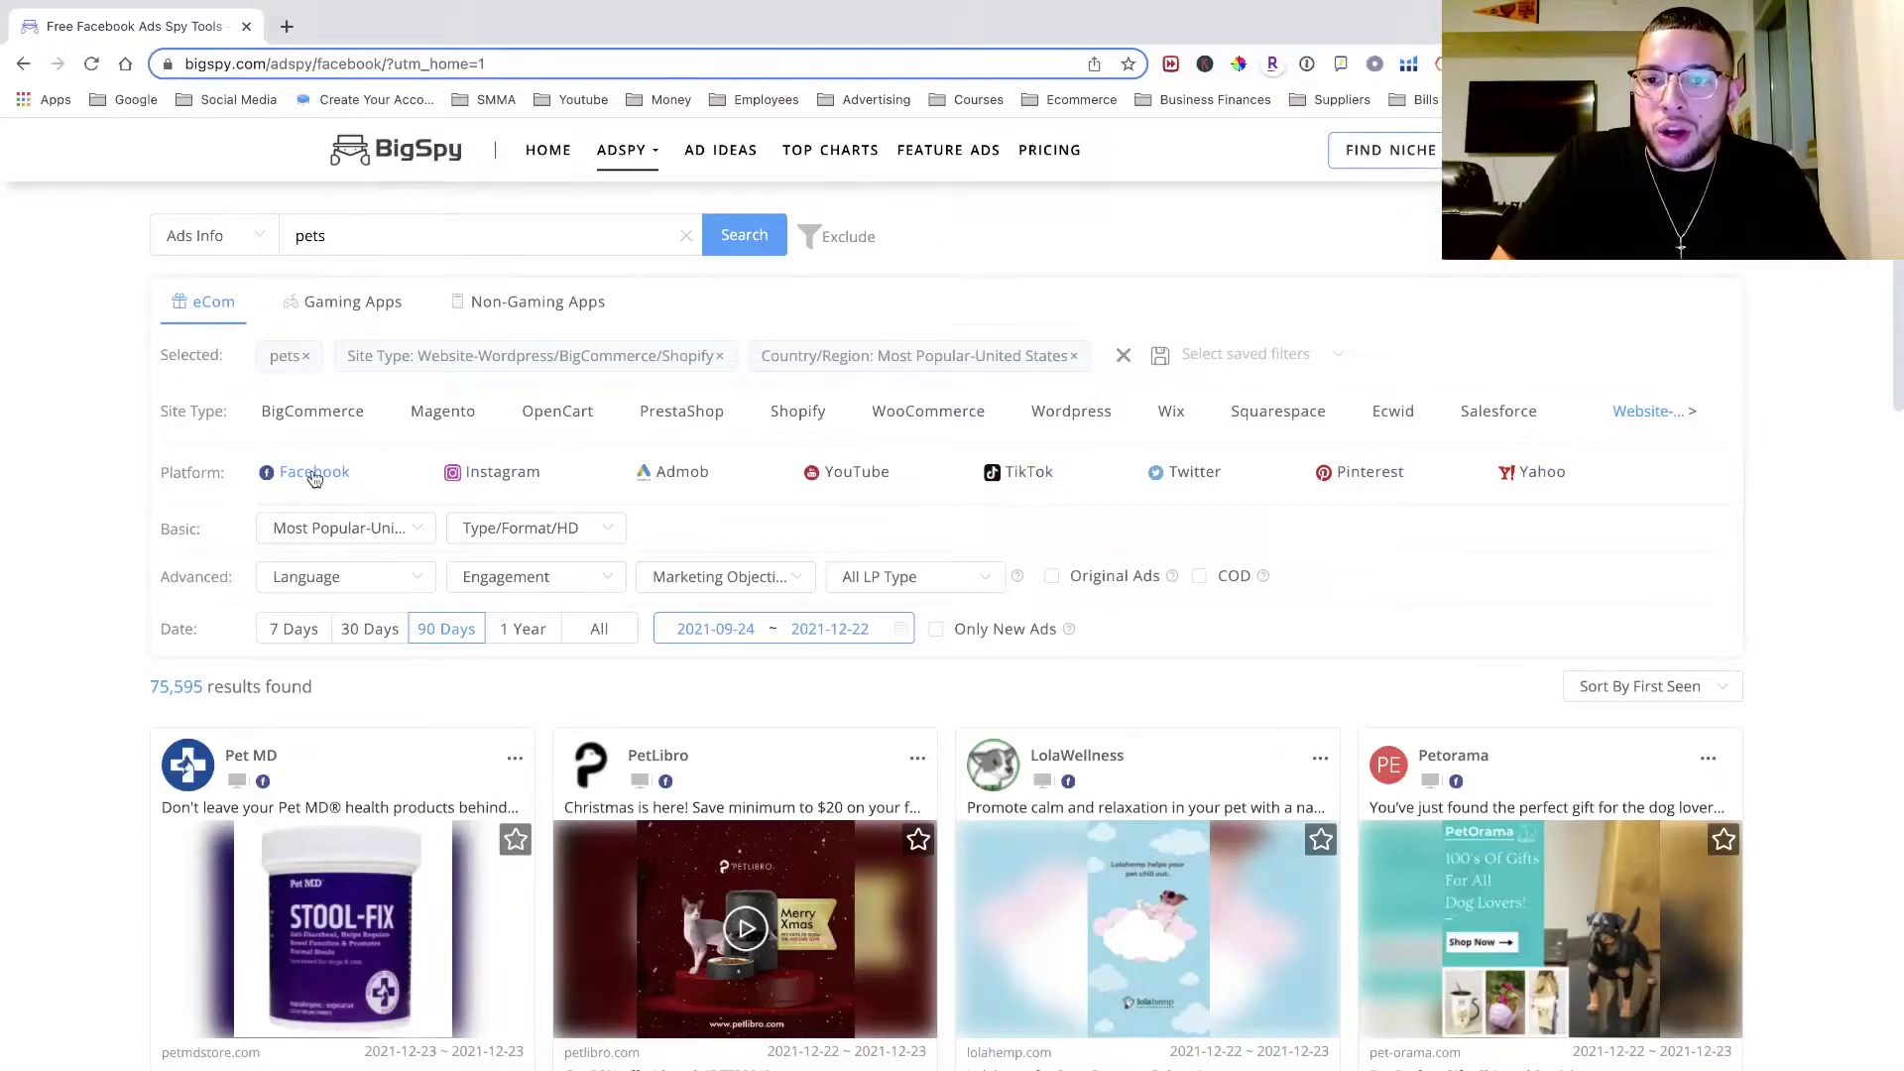
- Switch the platform filter to TikTok and choose United States as the country
left_click(1004, 474)
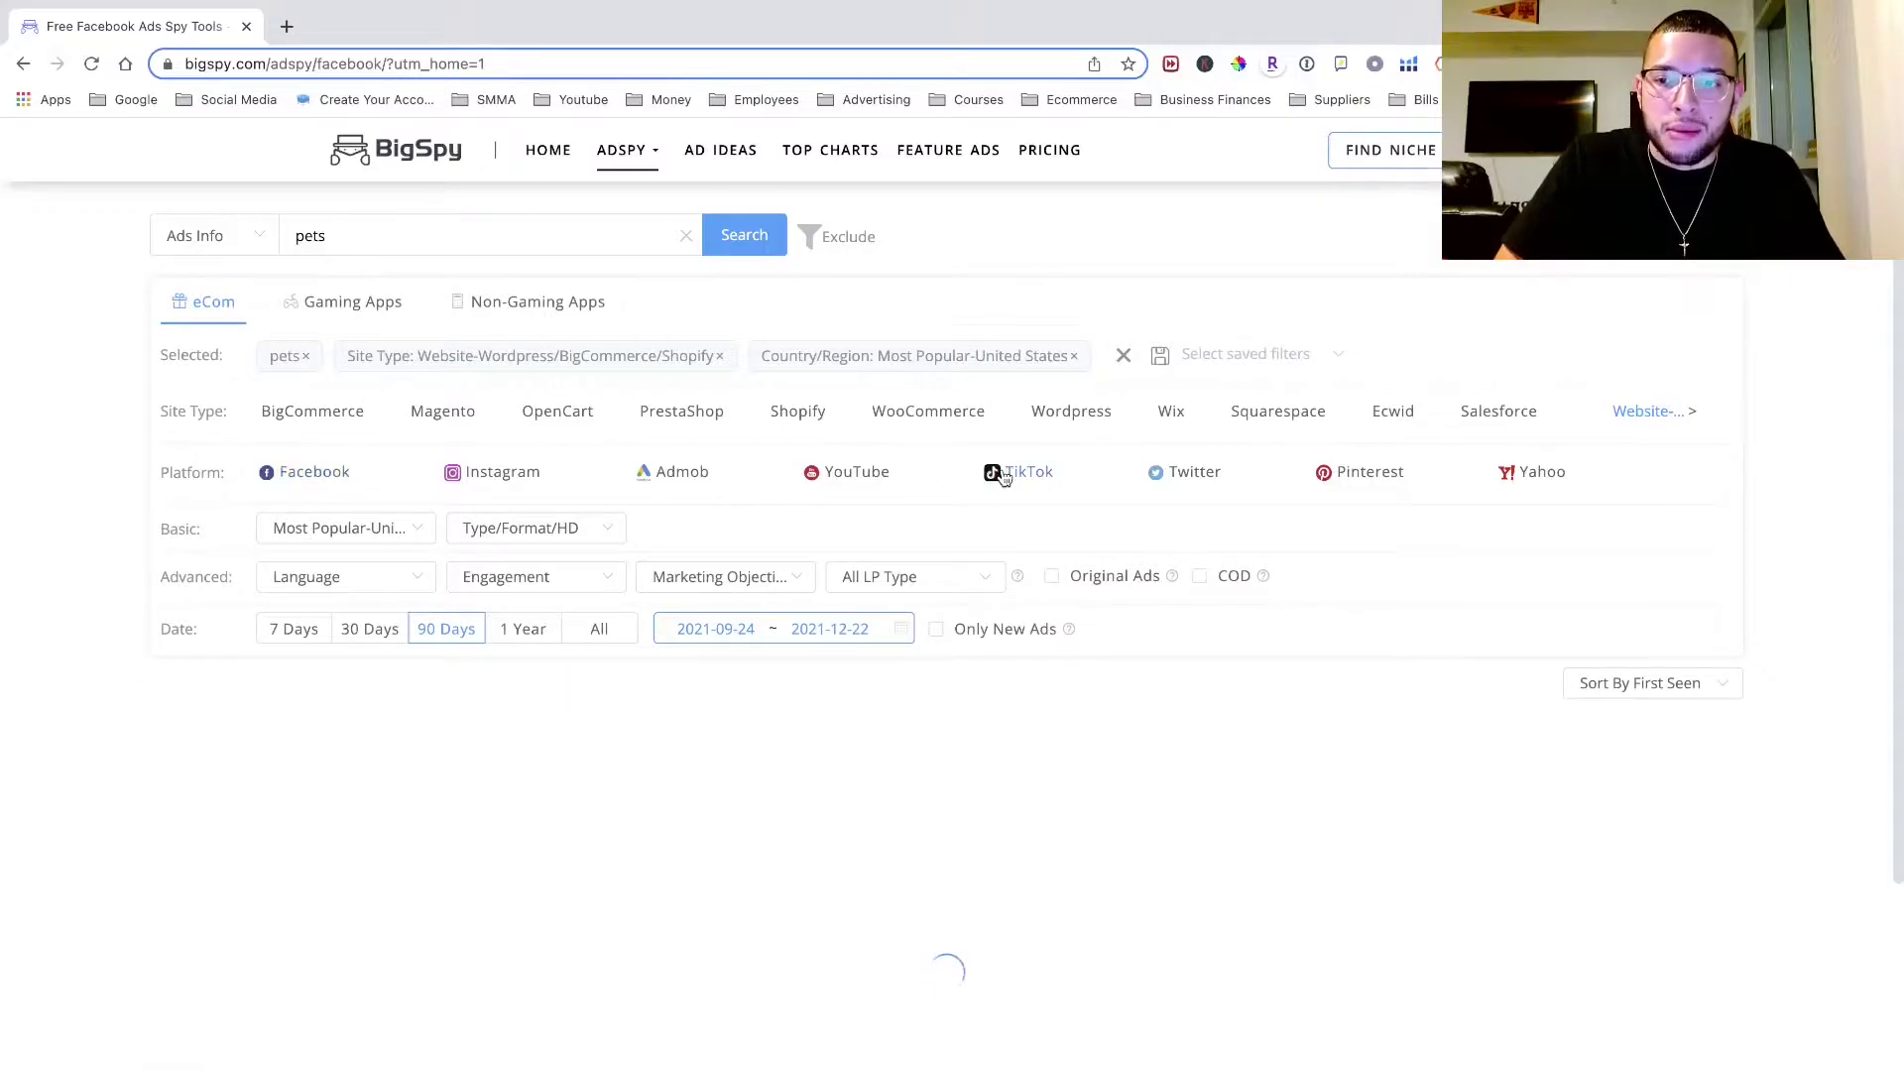
left_click(406, 531)
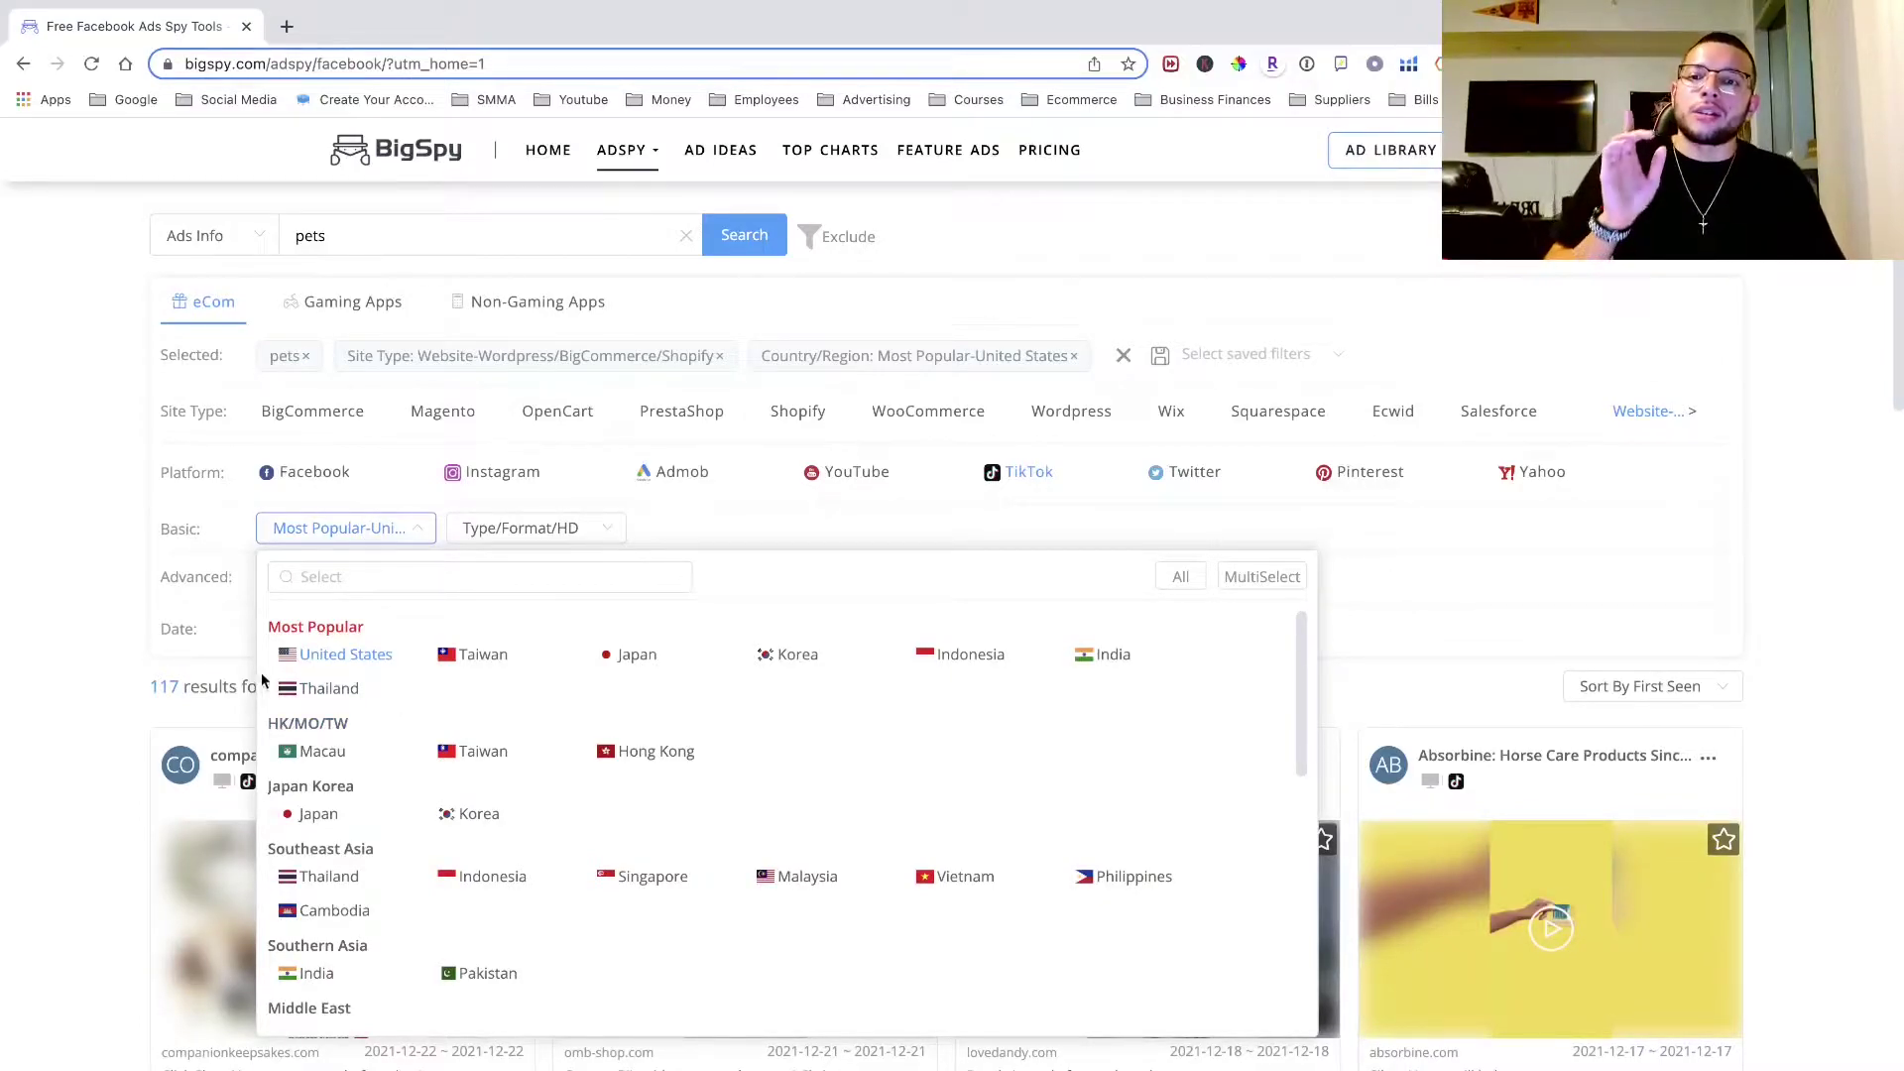
left_click(344, 657)
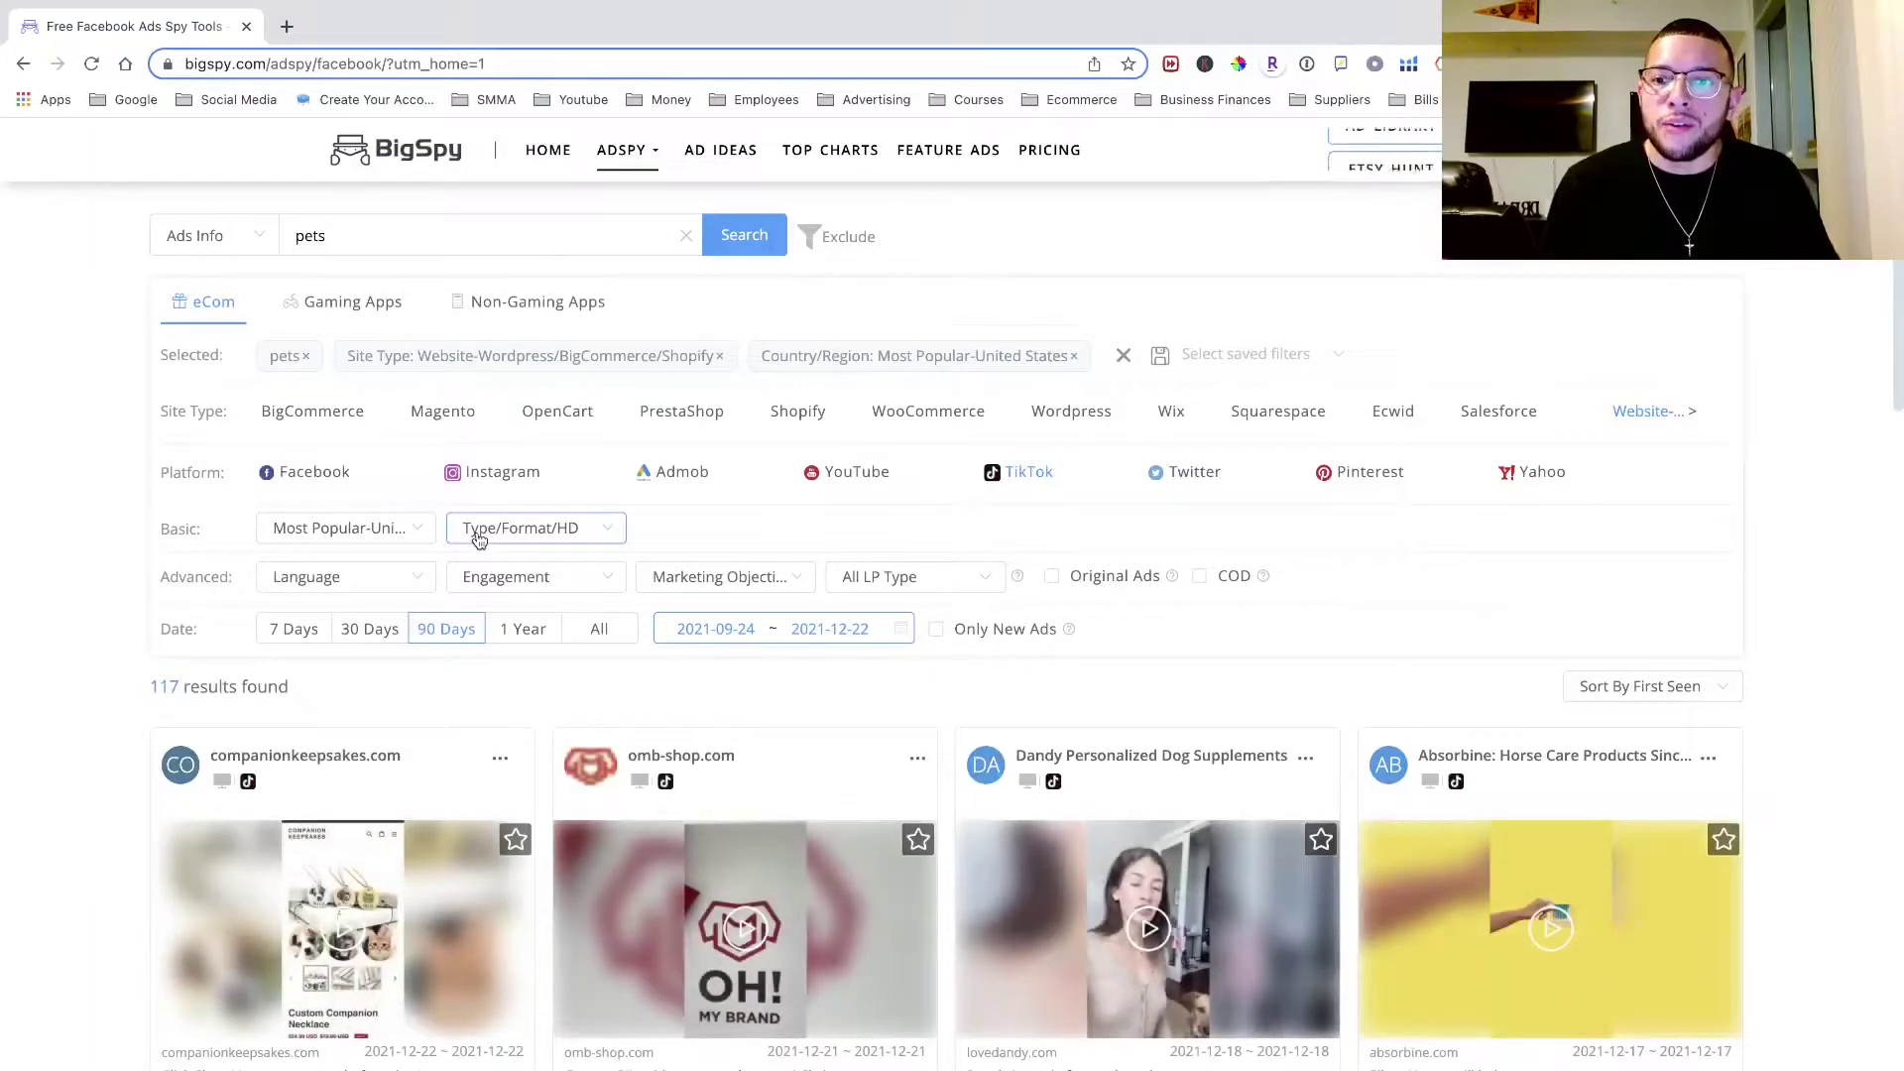
- Limit the ad type to Video, keeping all formats and ad specifications
left_click(483, 536)
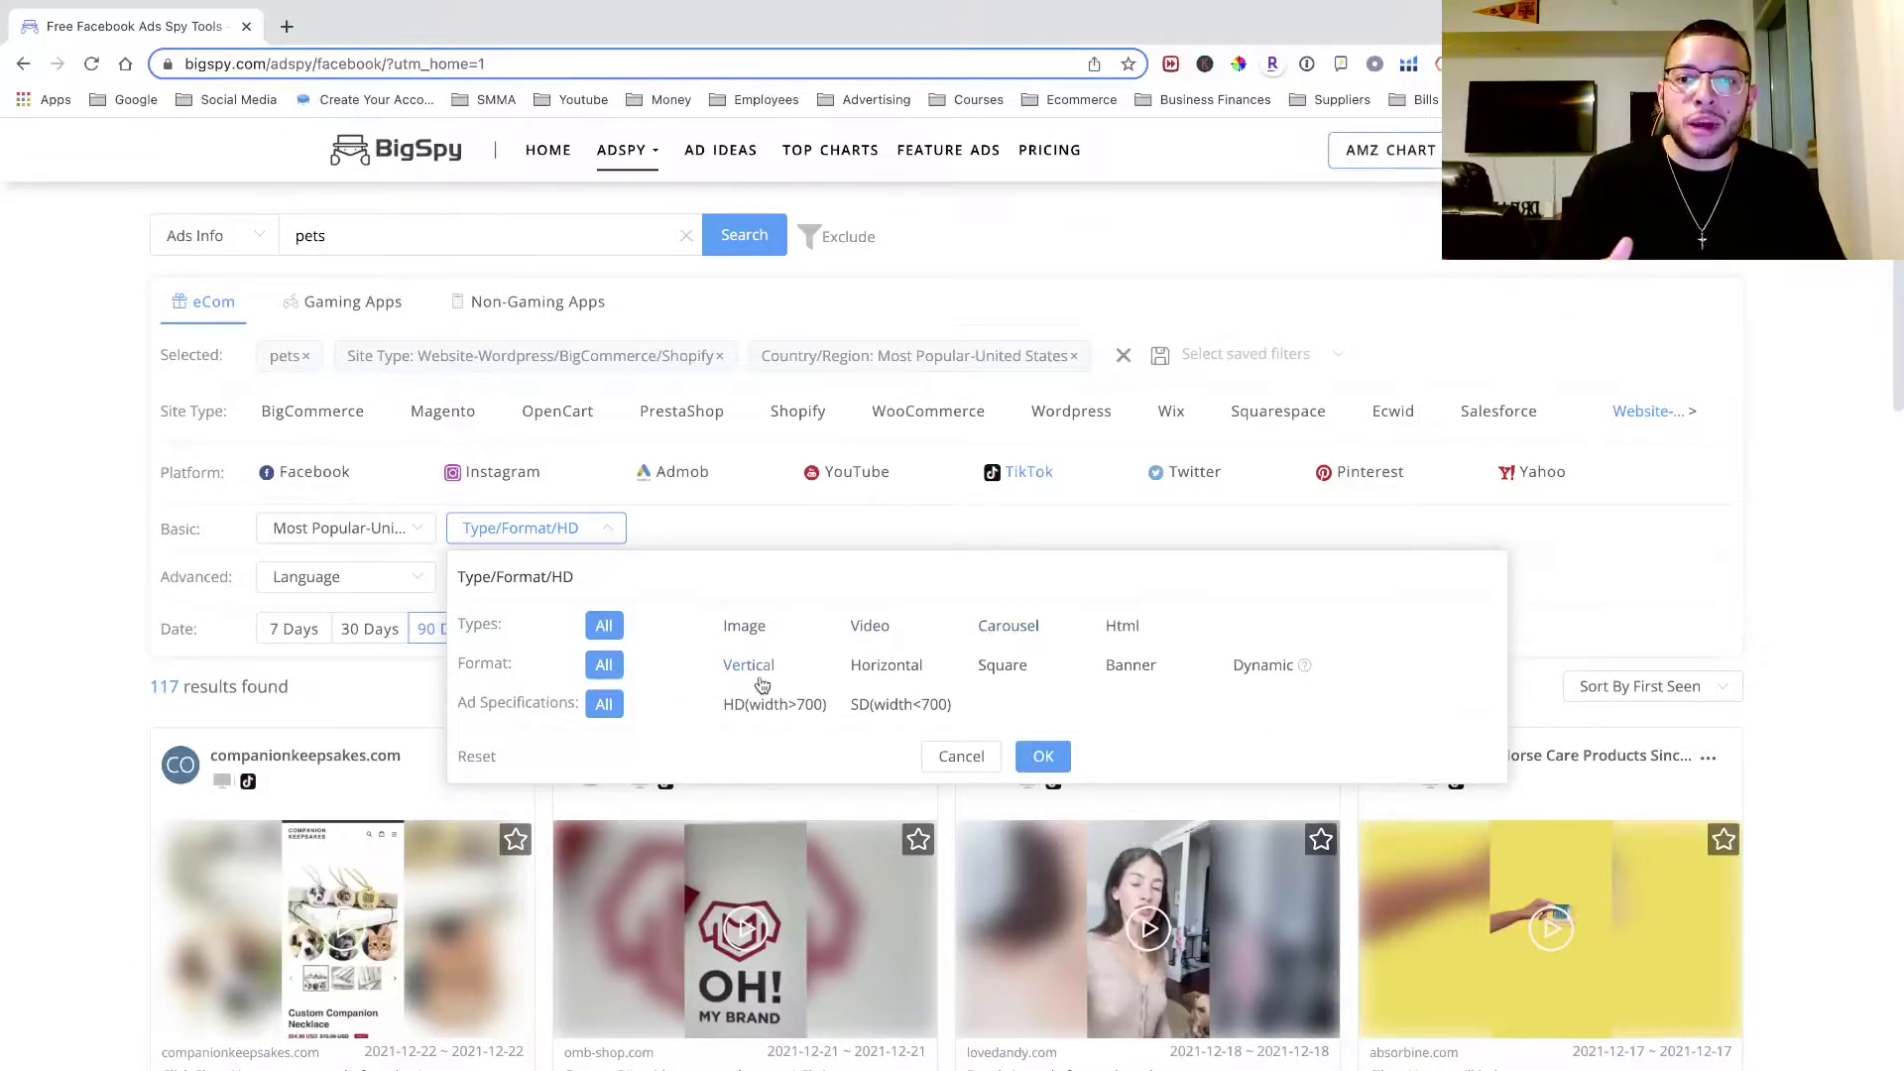
left_click(979, 675)
left_click(749, 667)
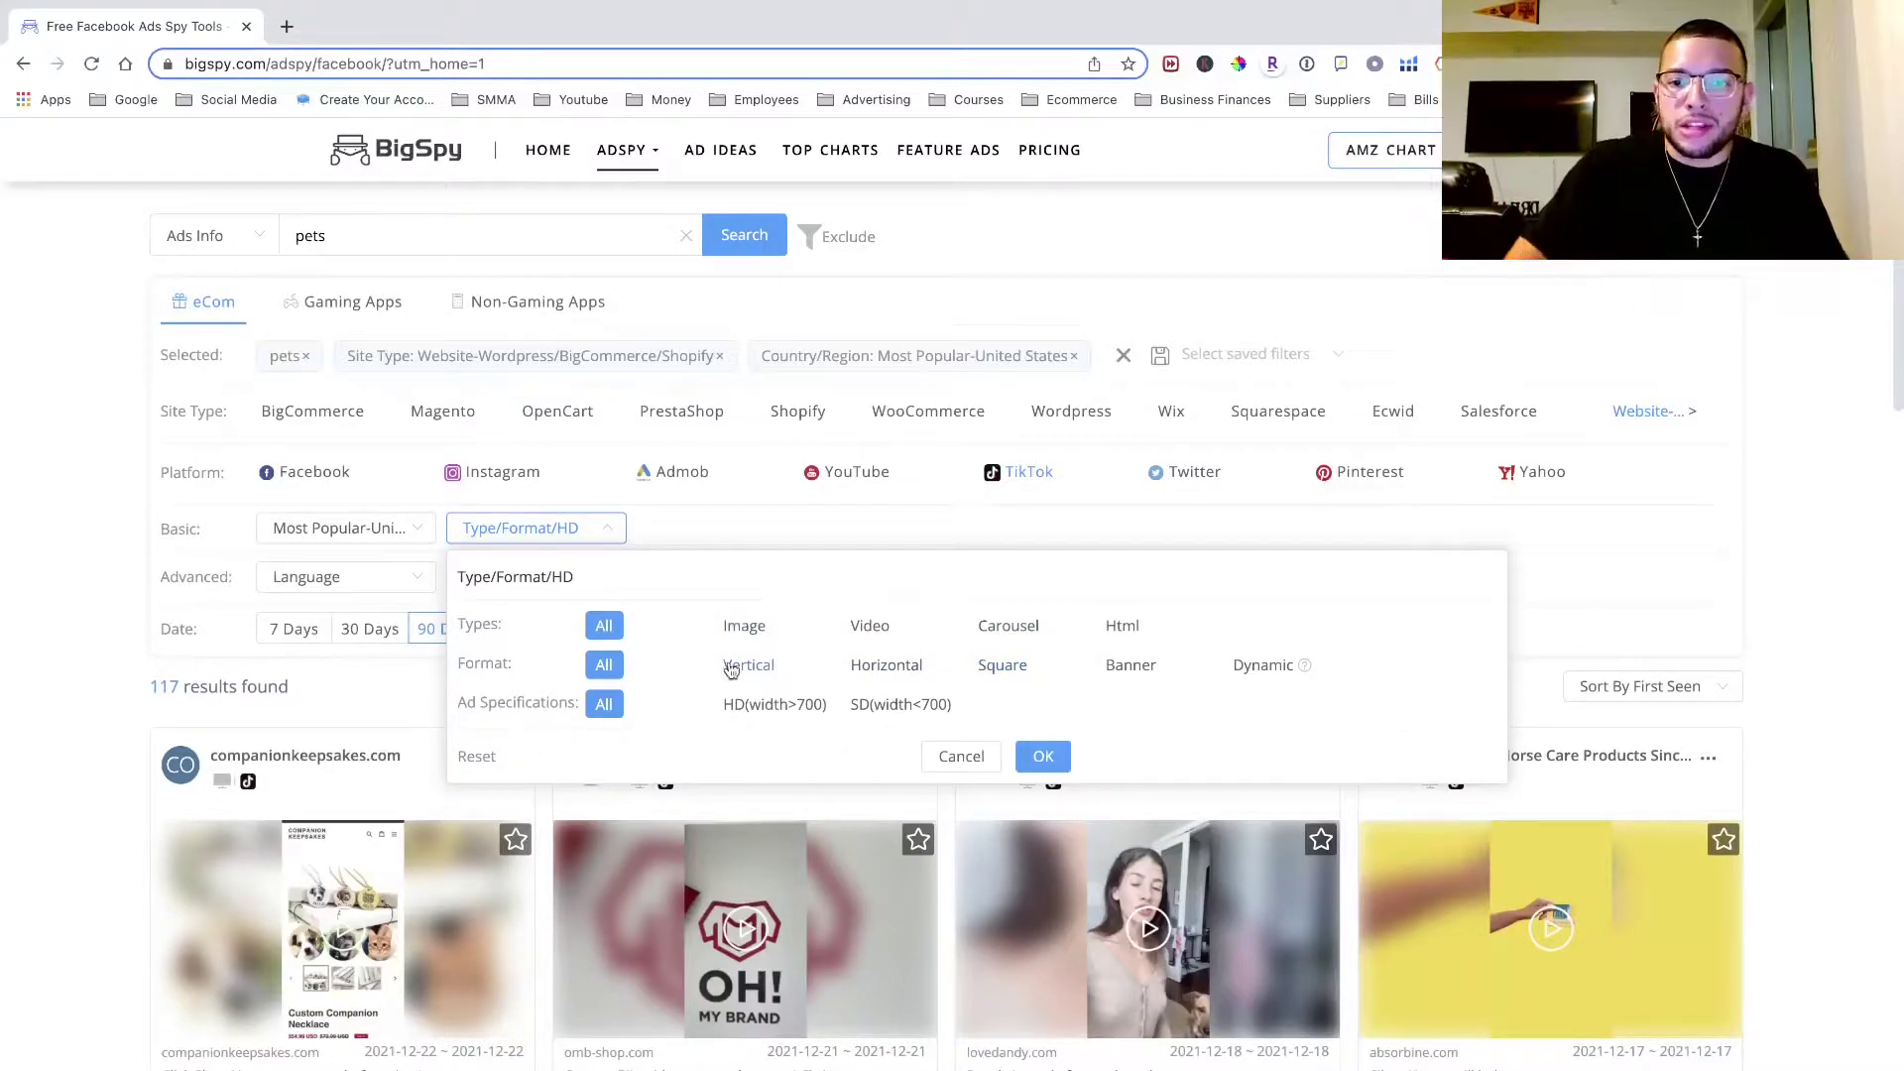
left_click(873, 628)
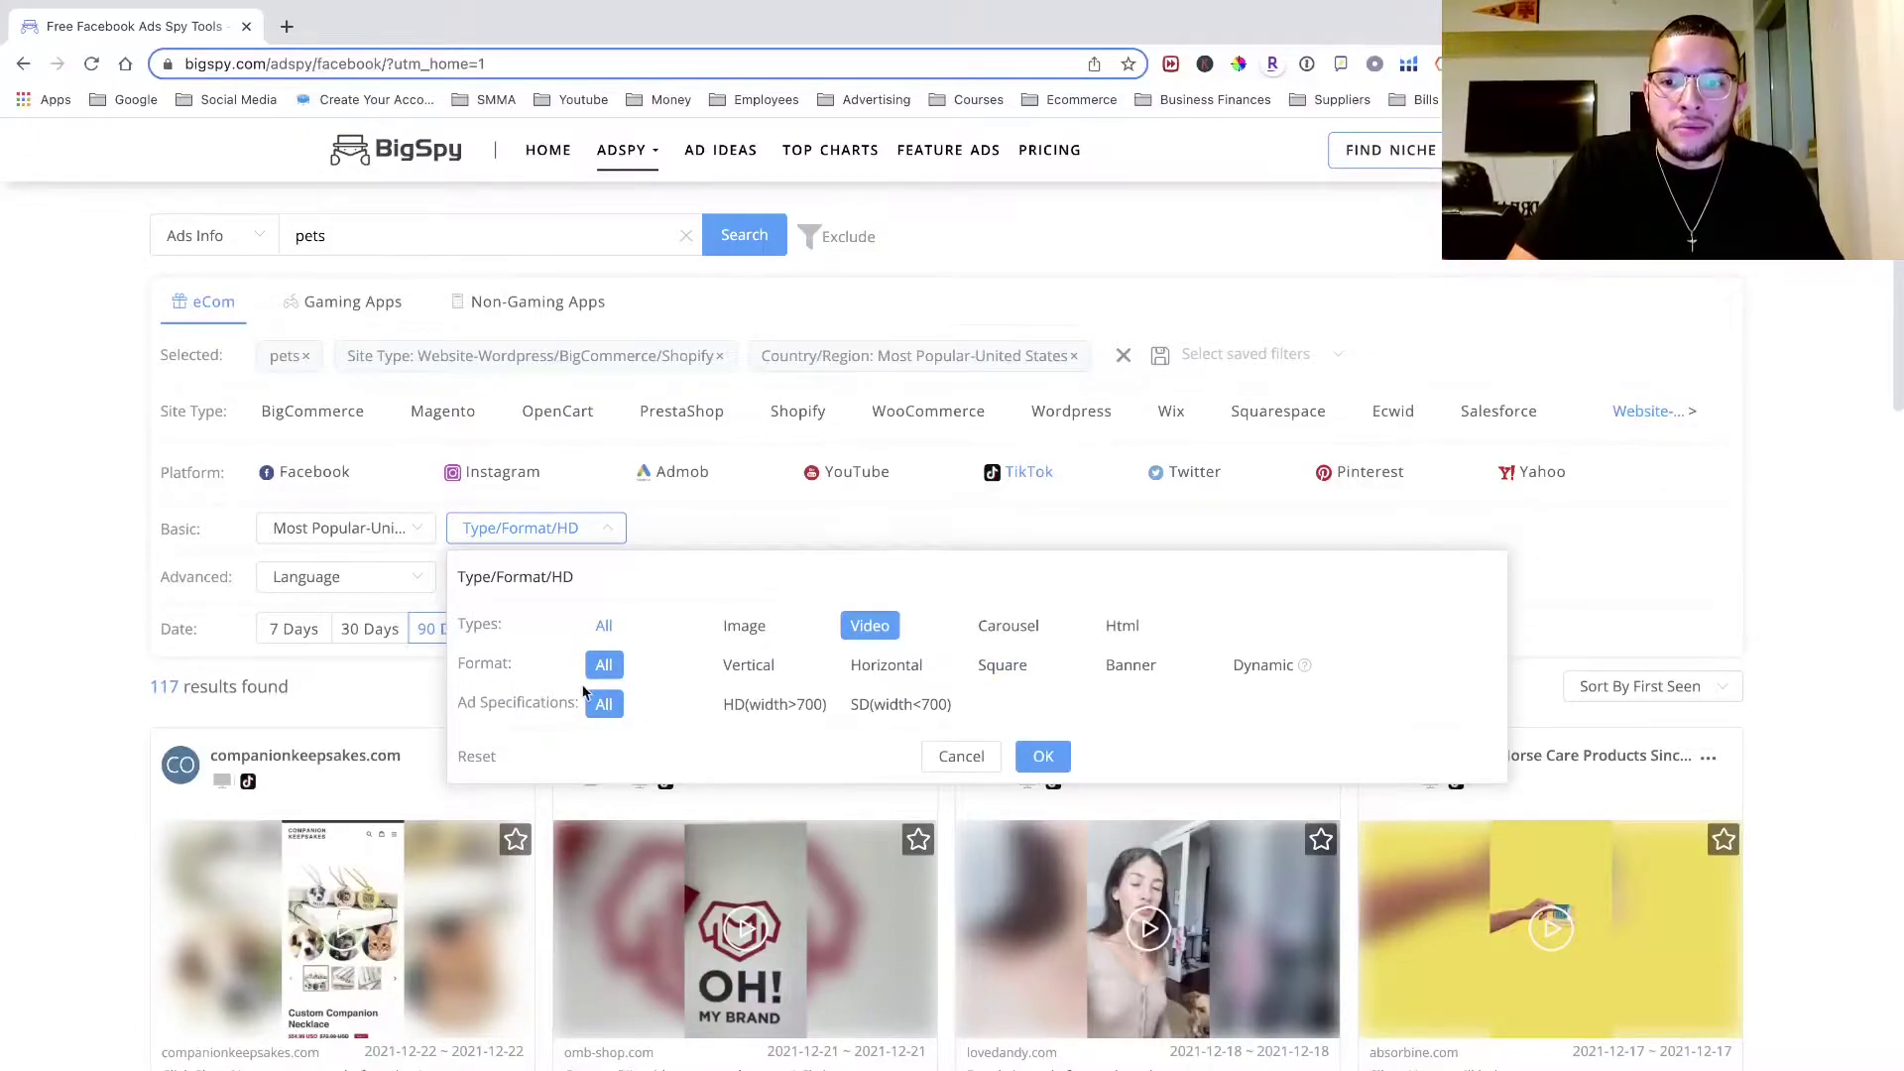
left_click(1047, 761)
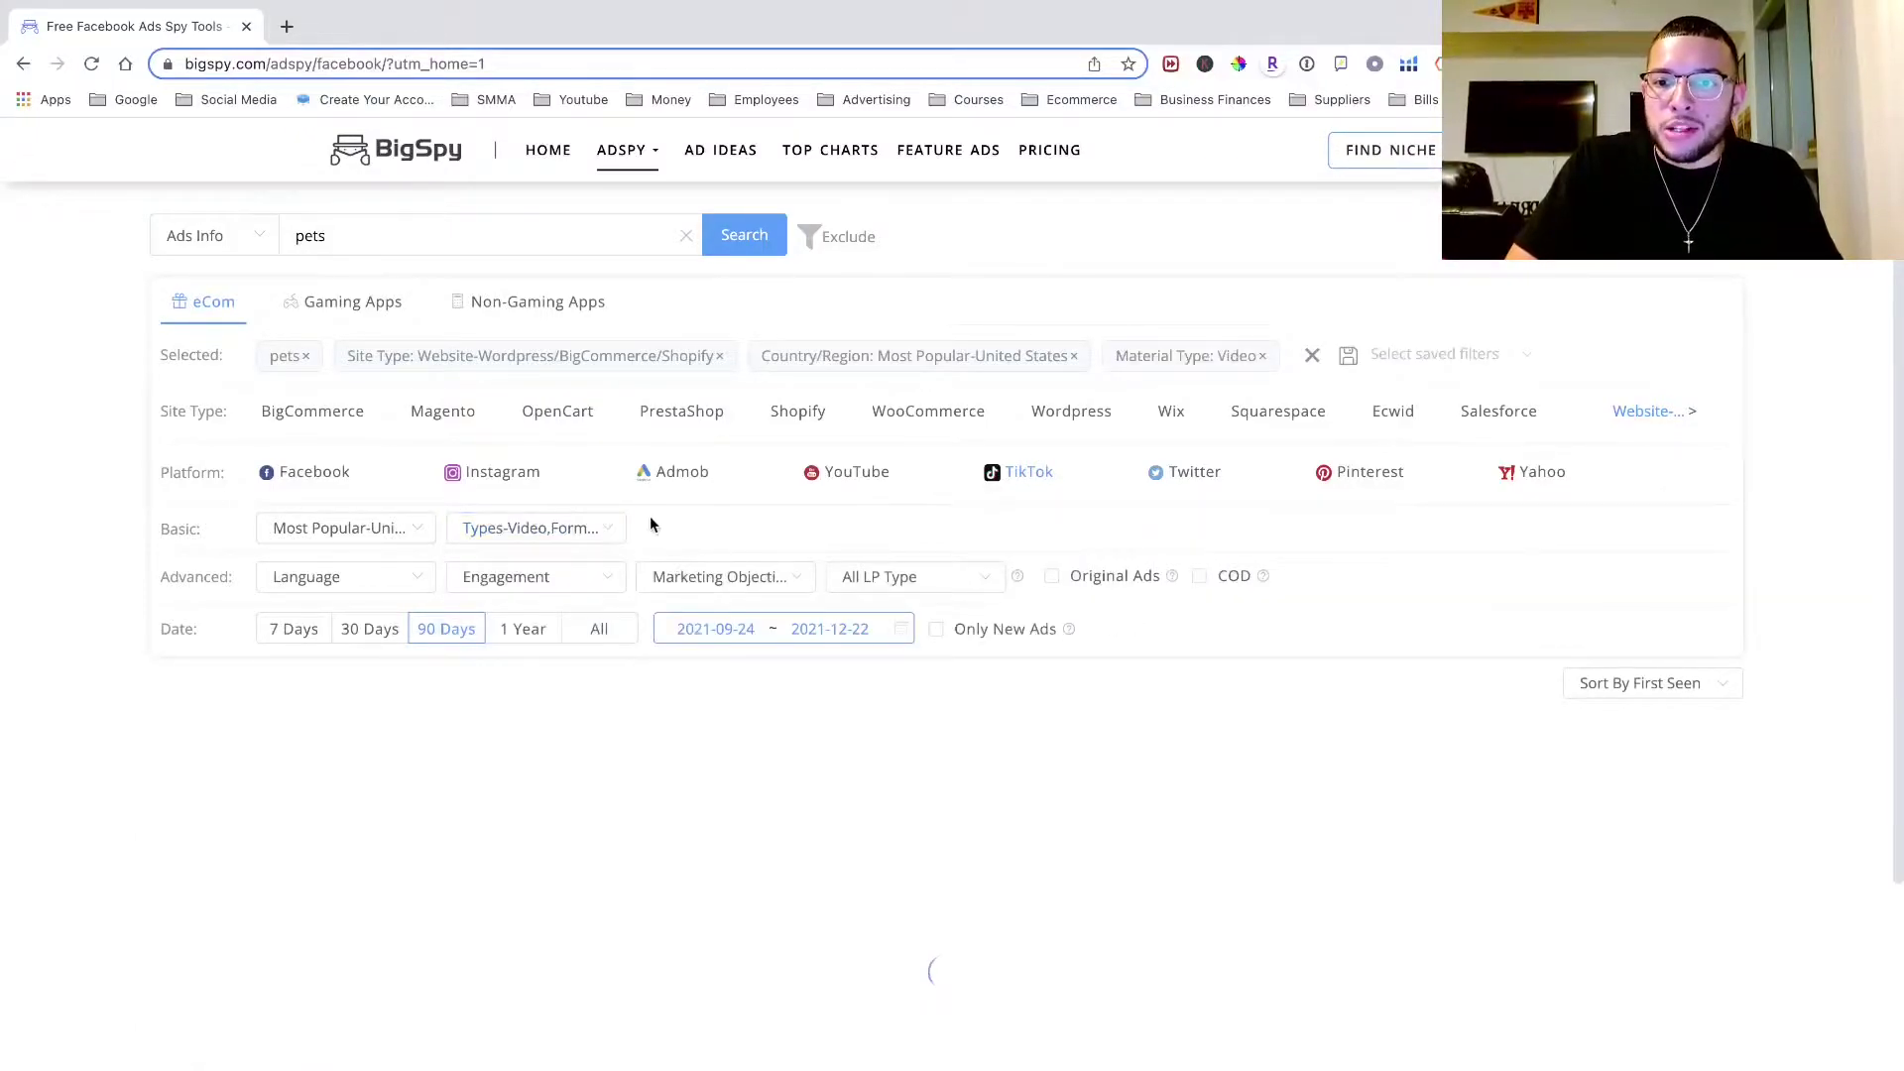
- Set the ad language filter to English
left_click(410, 580)
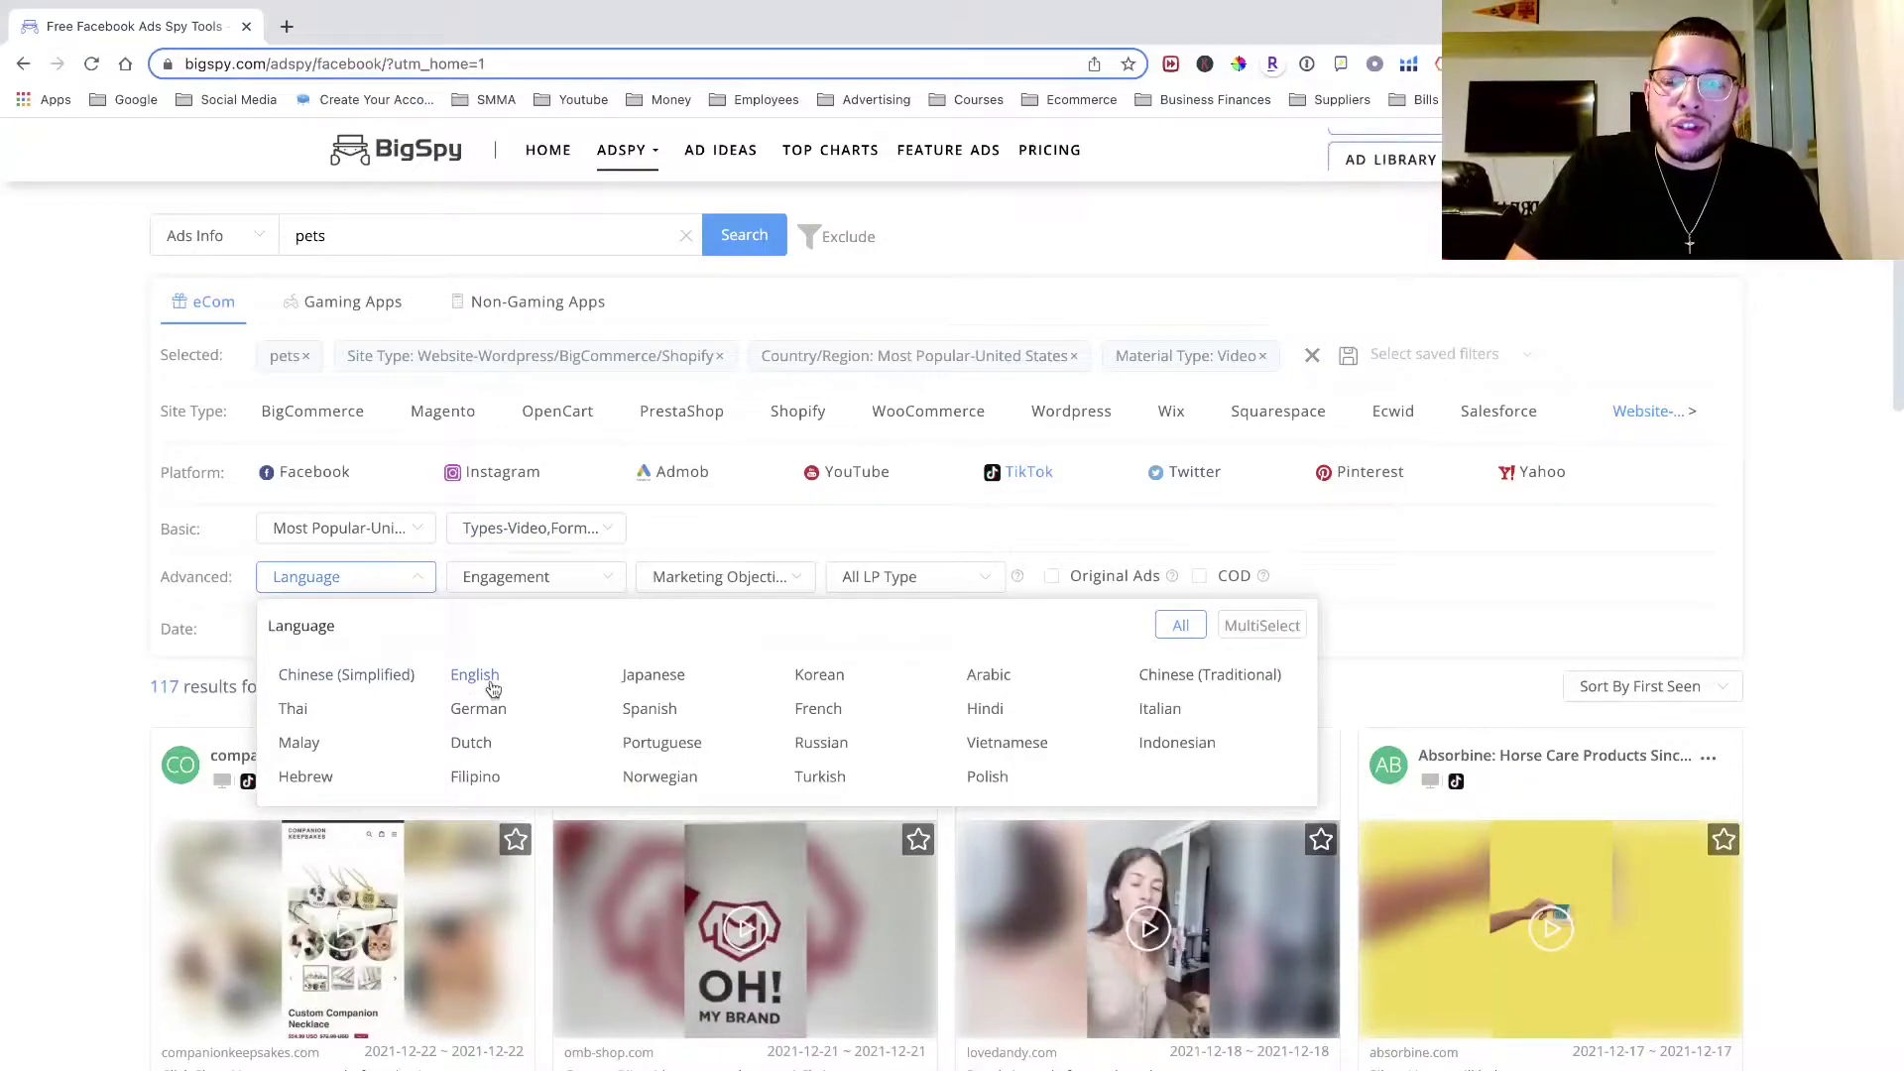
left_click(485, 678)
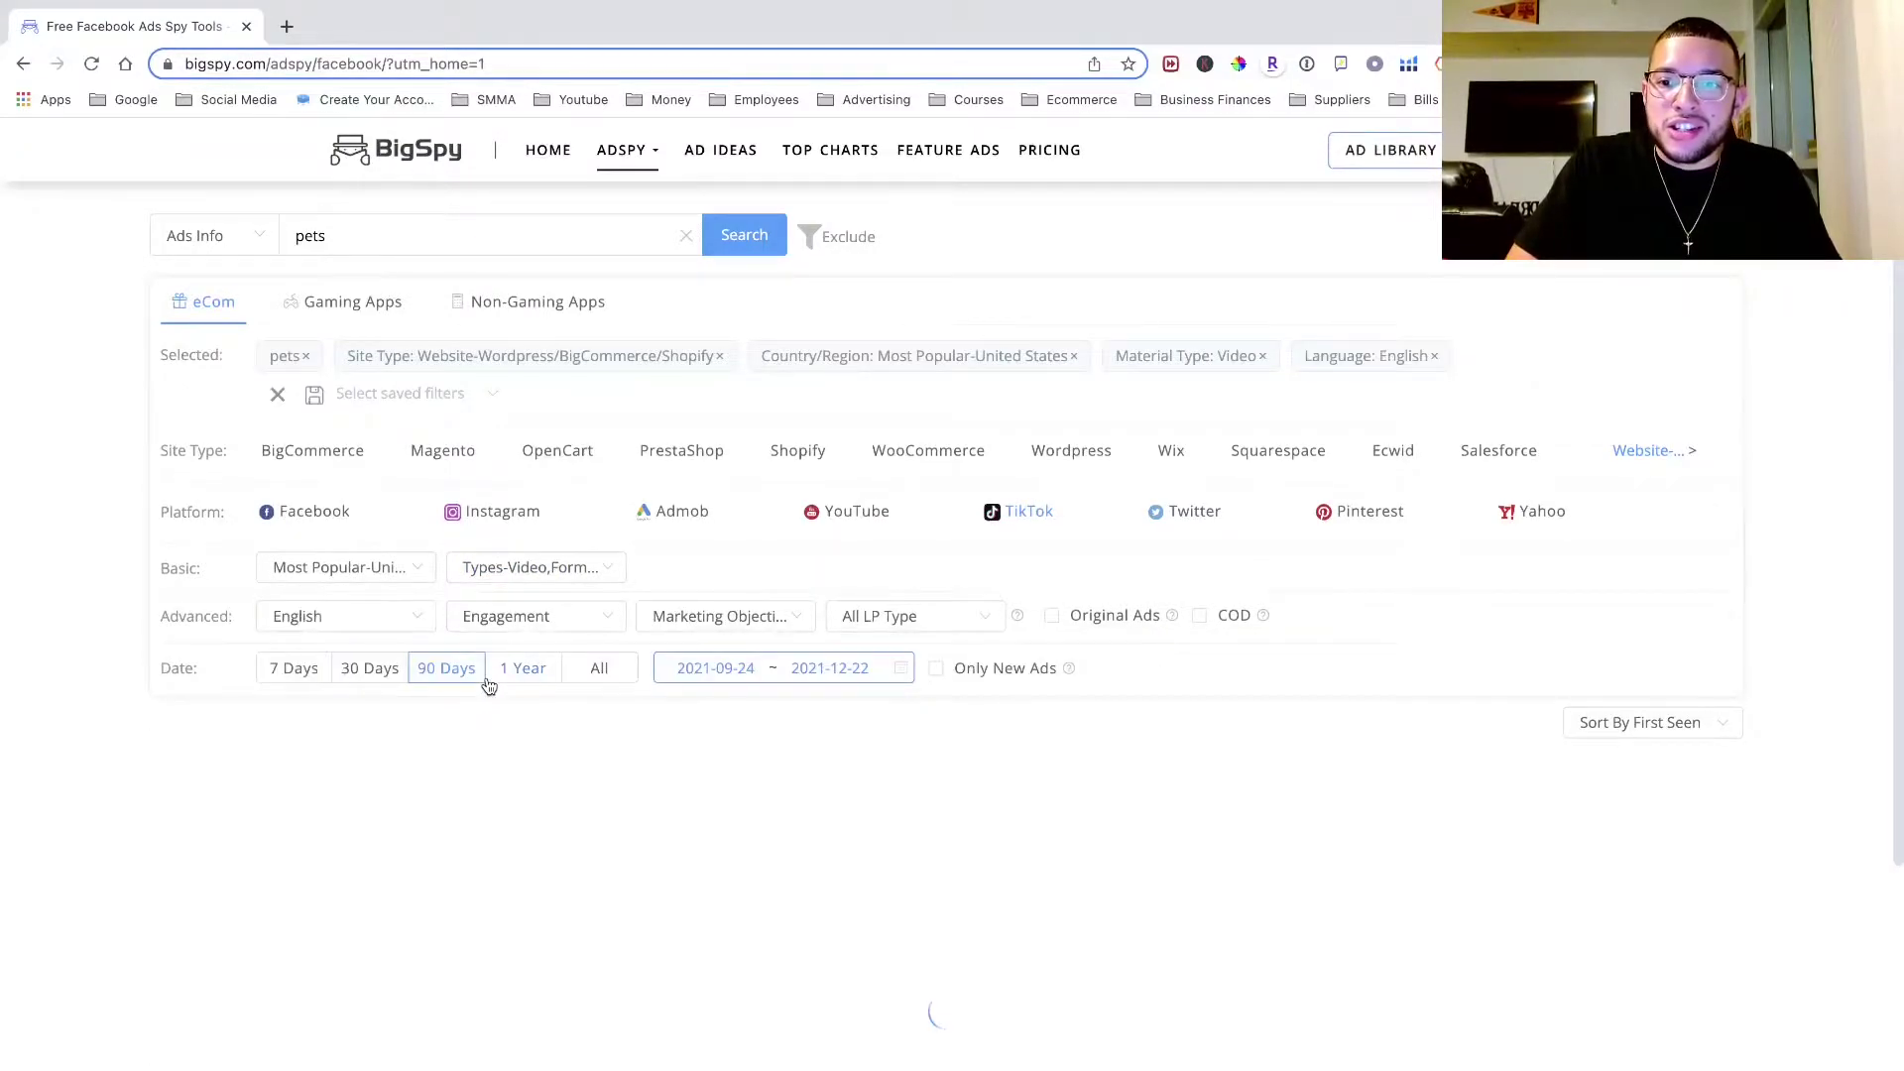
left_click(424, 617)
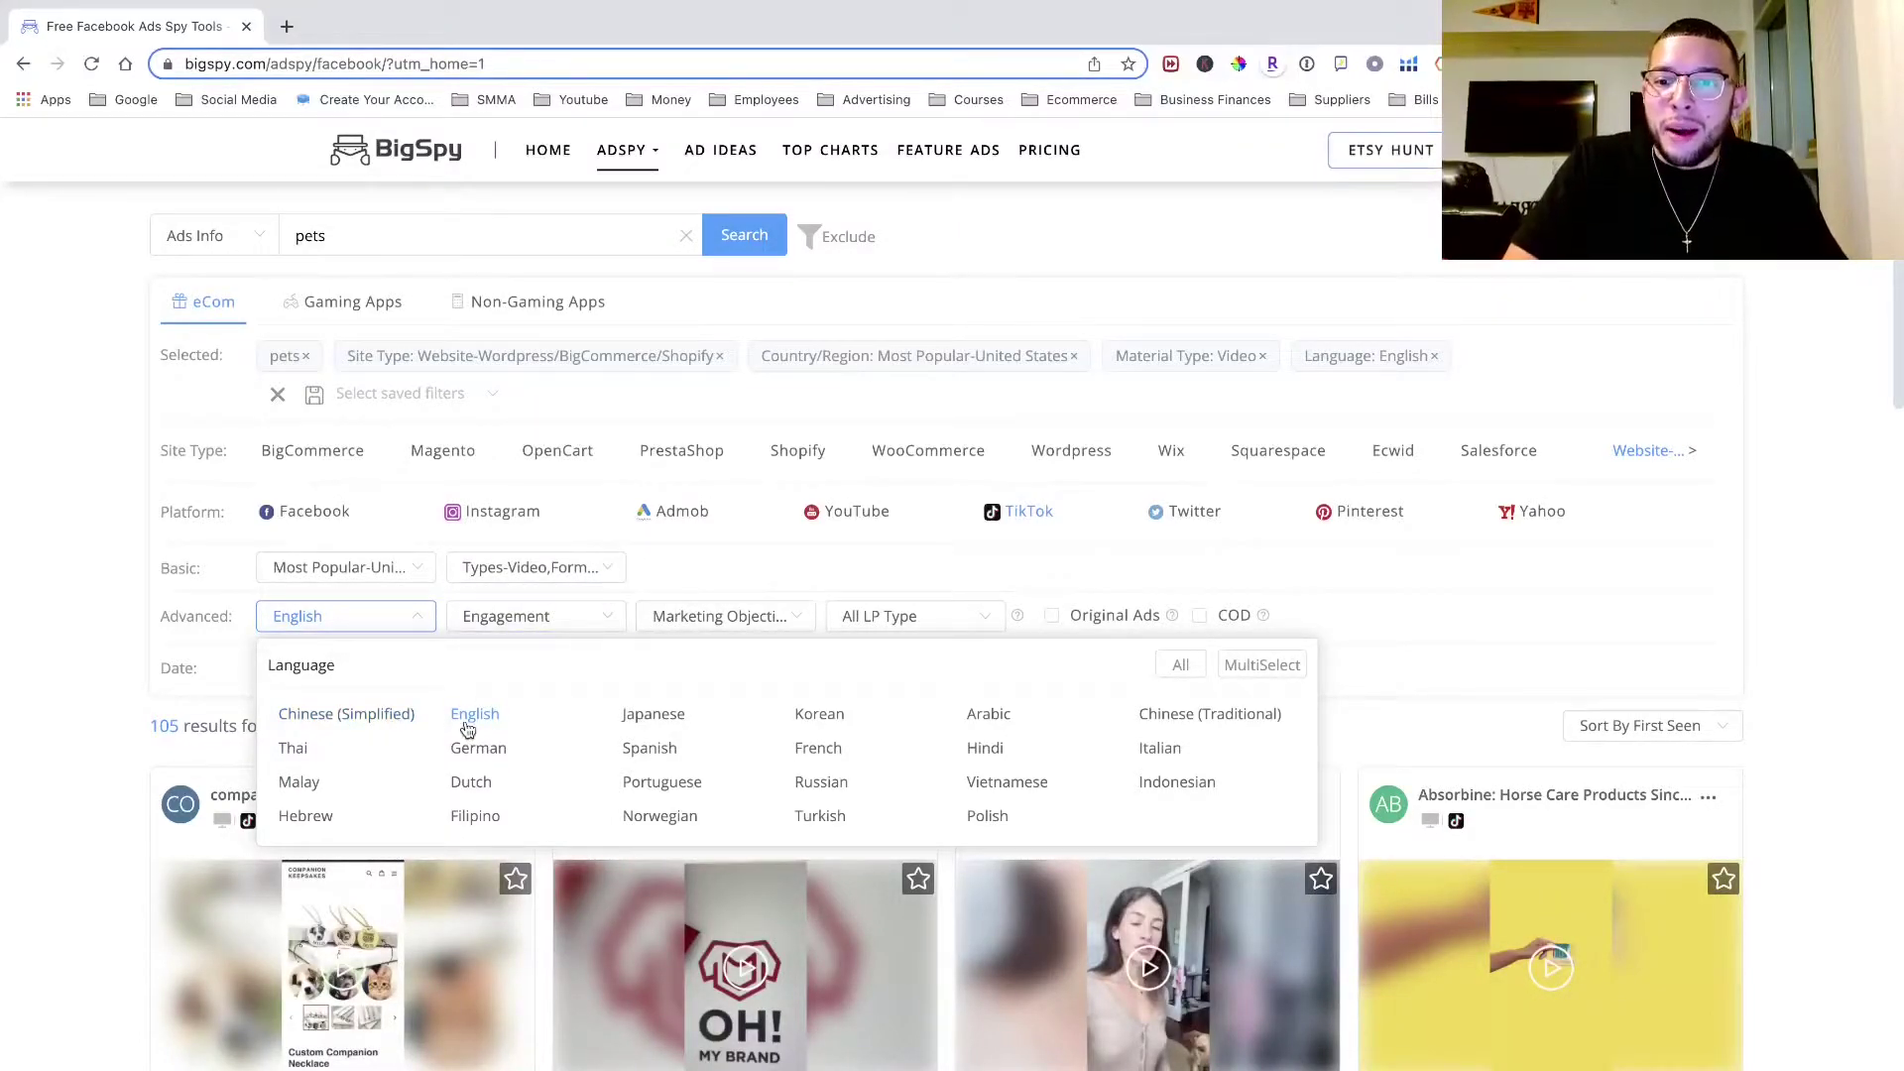
left_click(683, 564)
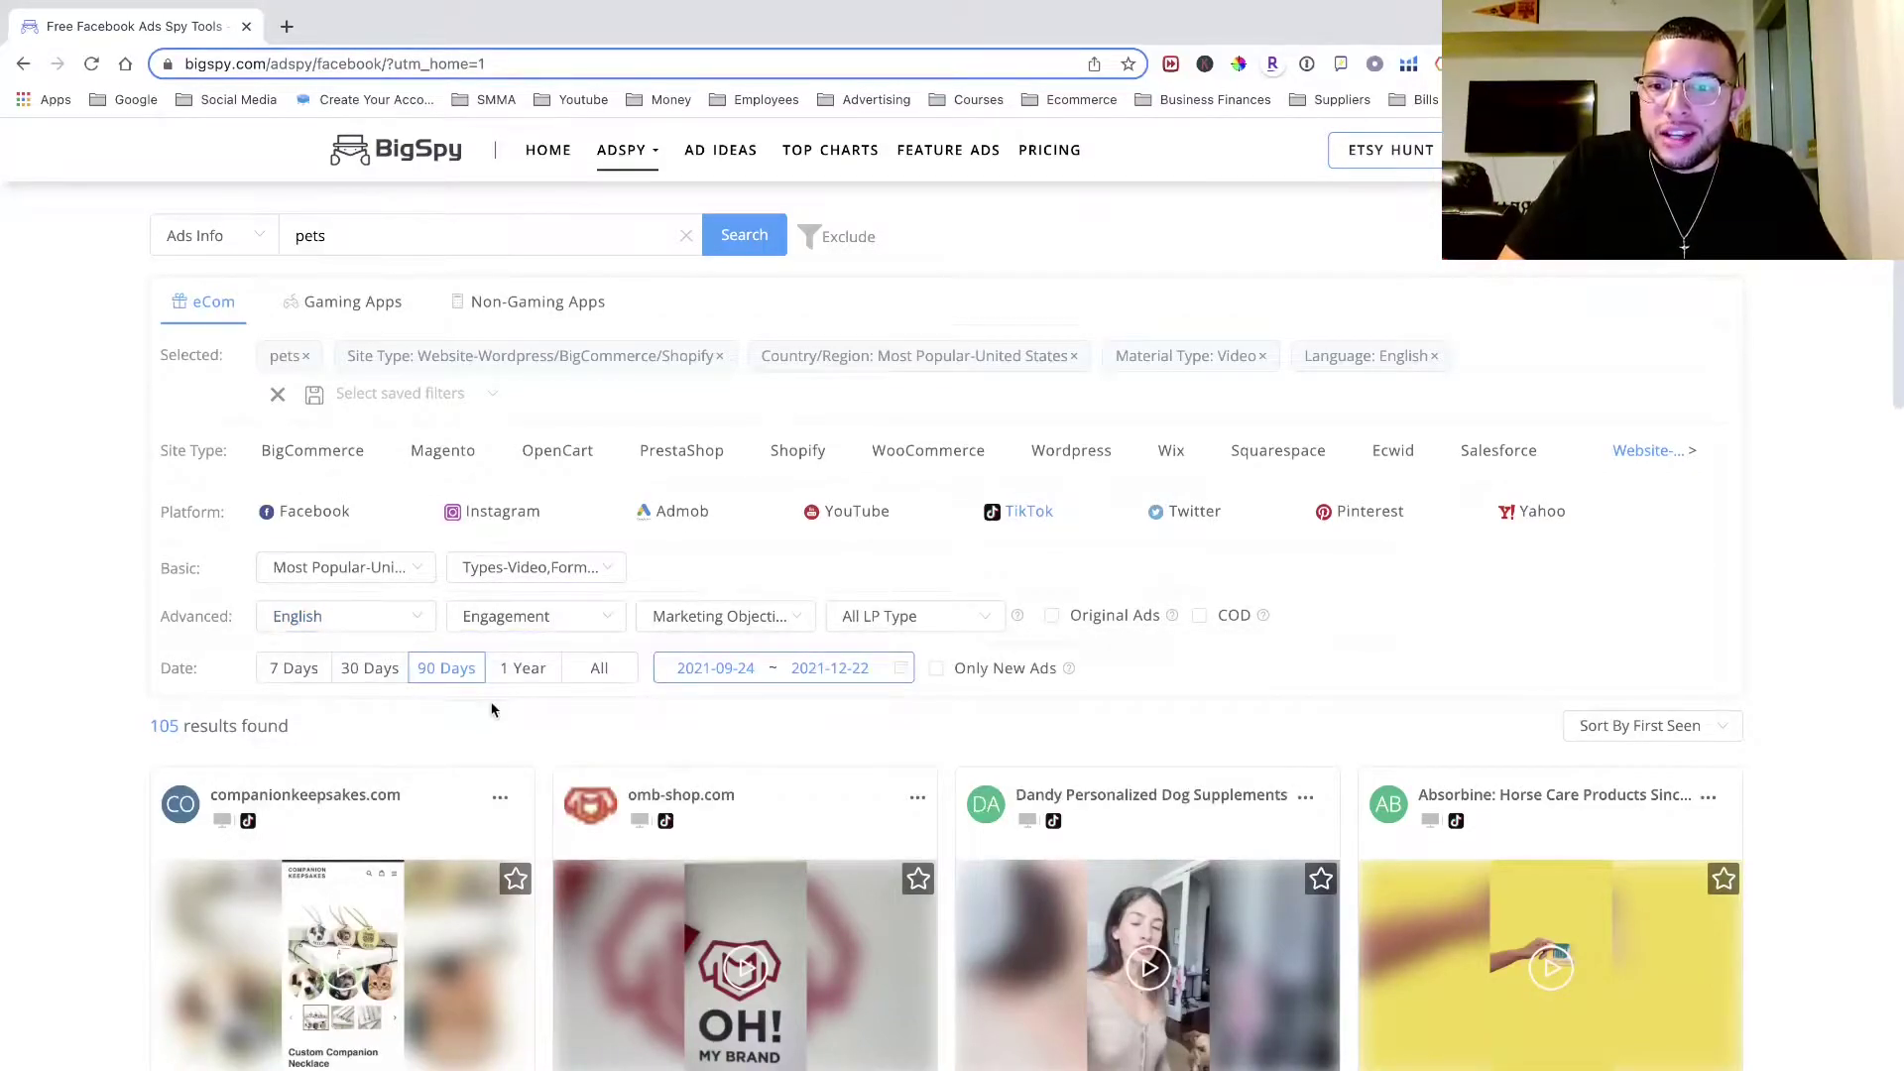
- Apply an engagement filter with a minimum of 150 likes, 150 comments and 150 shares
left_click(545, 620)
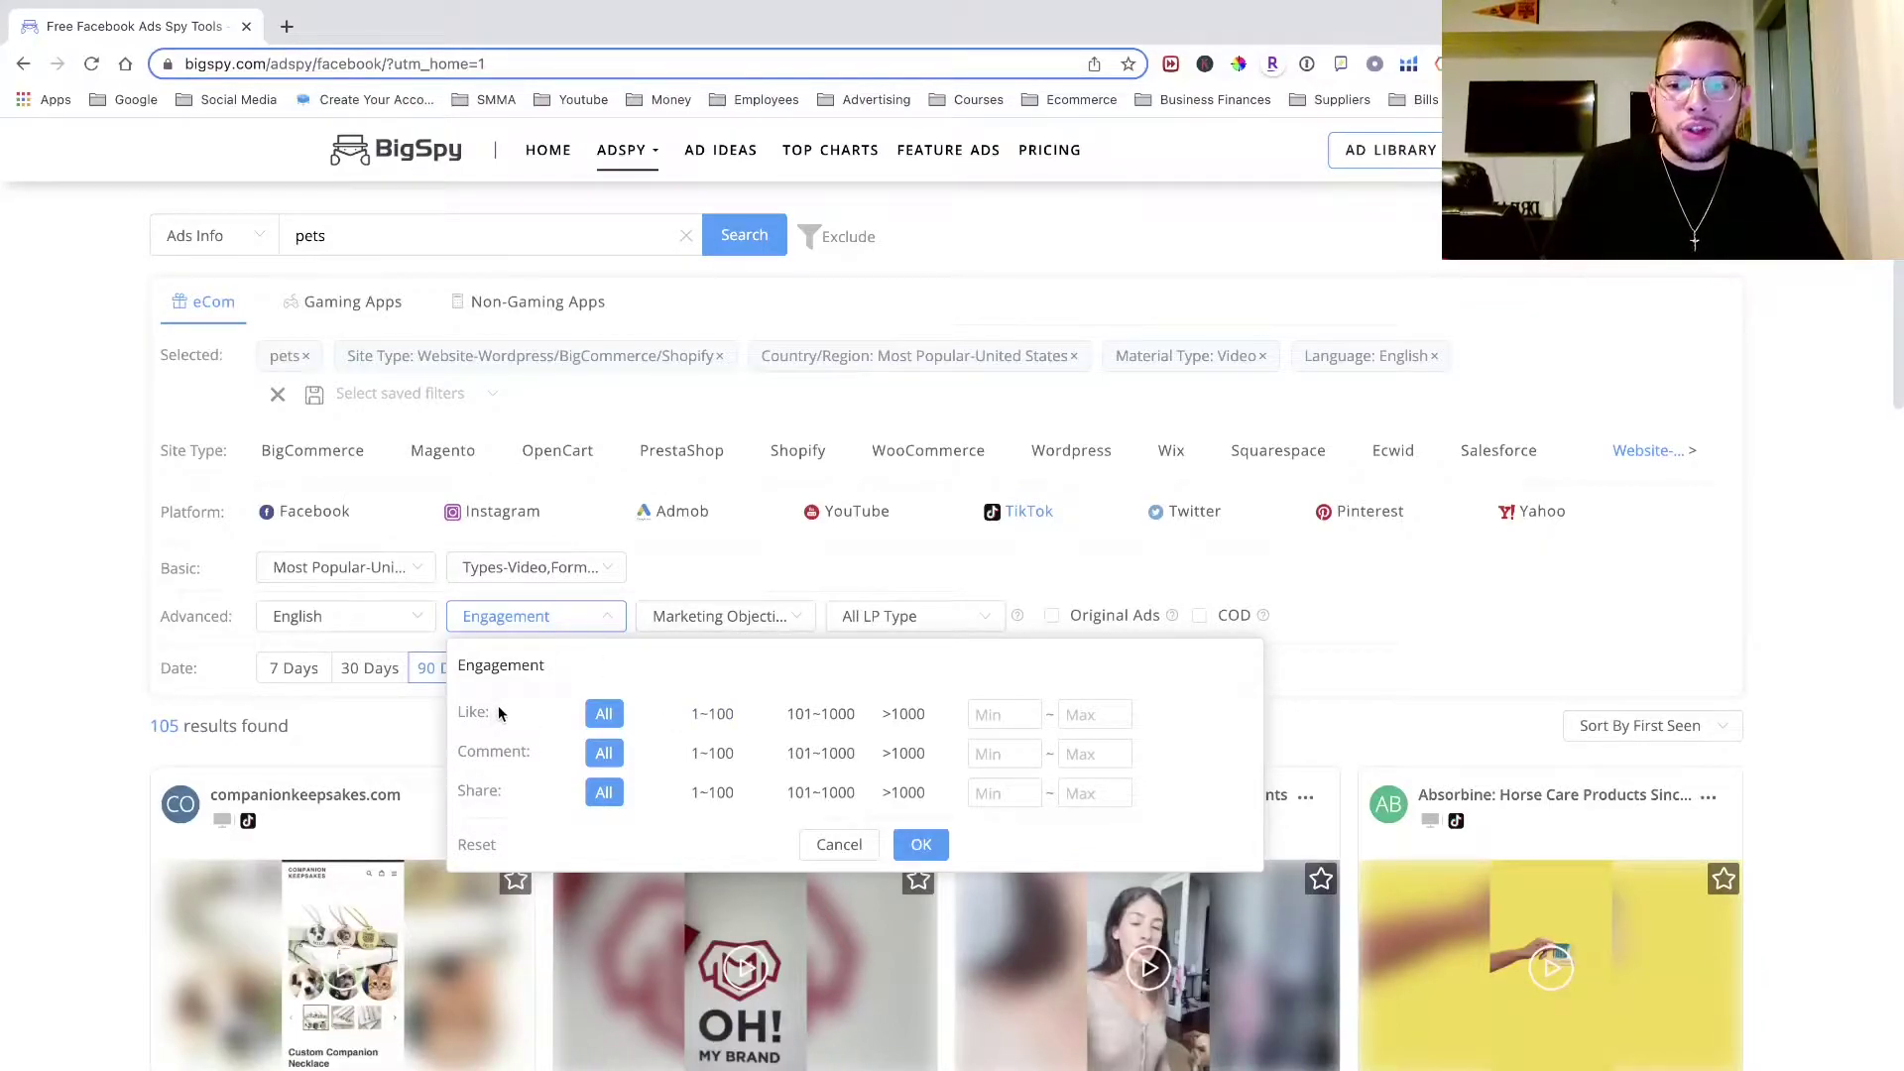
left_click(1036, 718)
type("150")
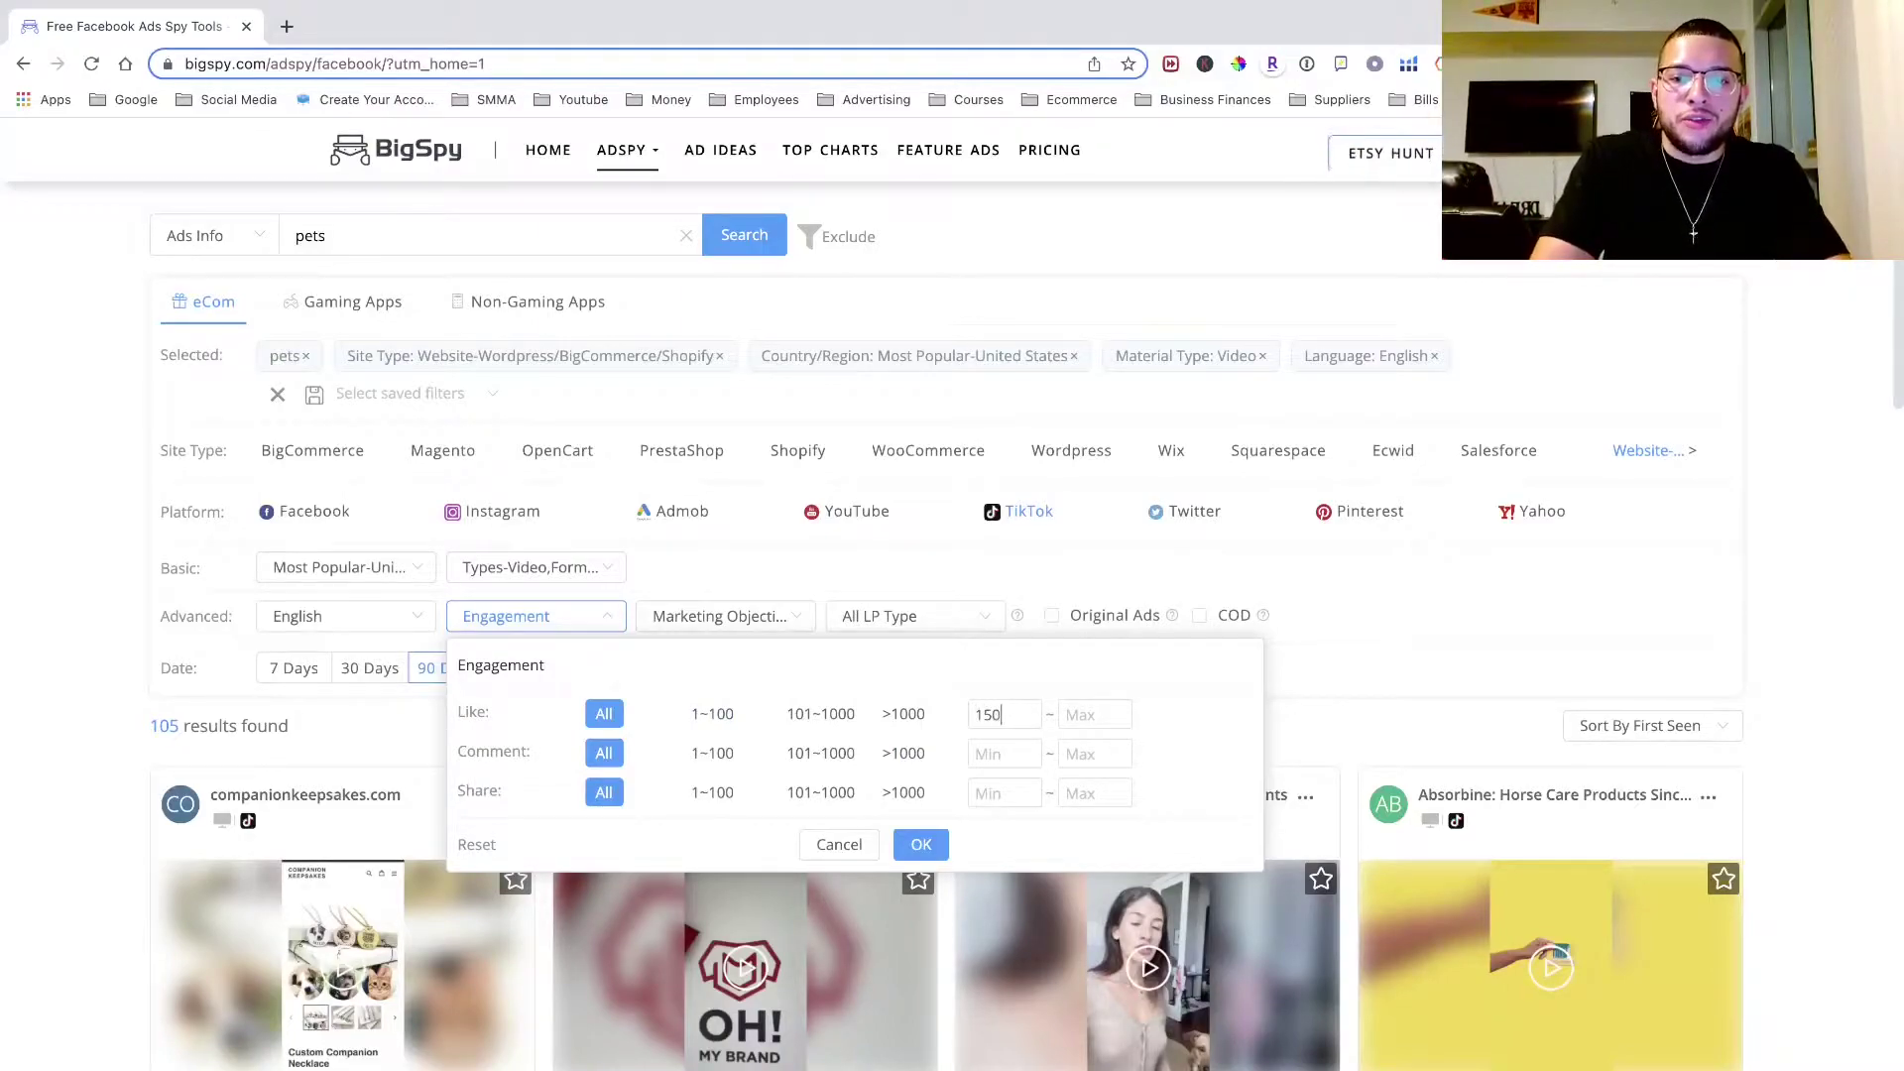
key("Tab")
type("1")
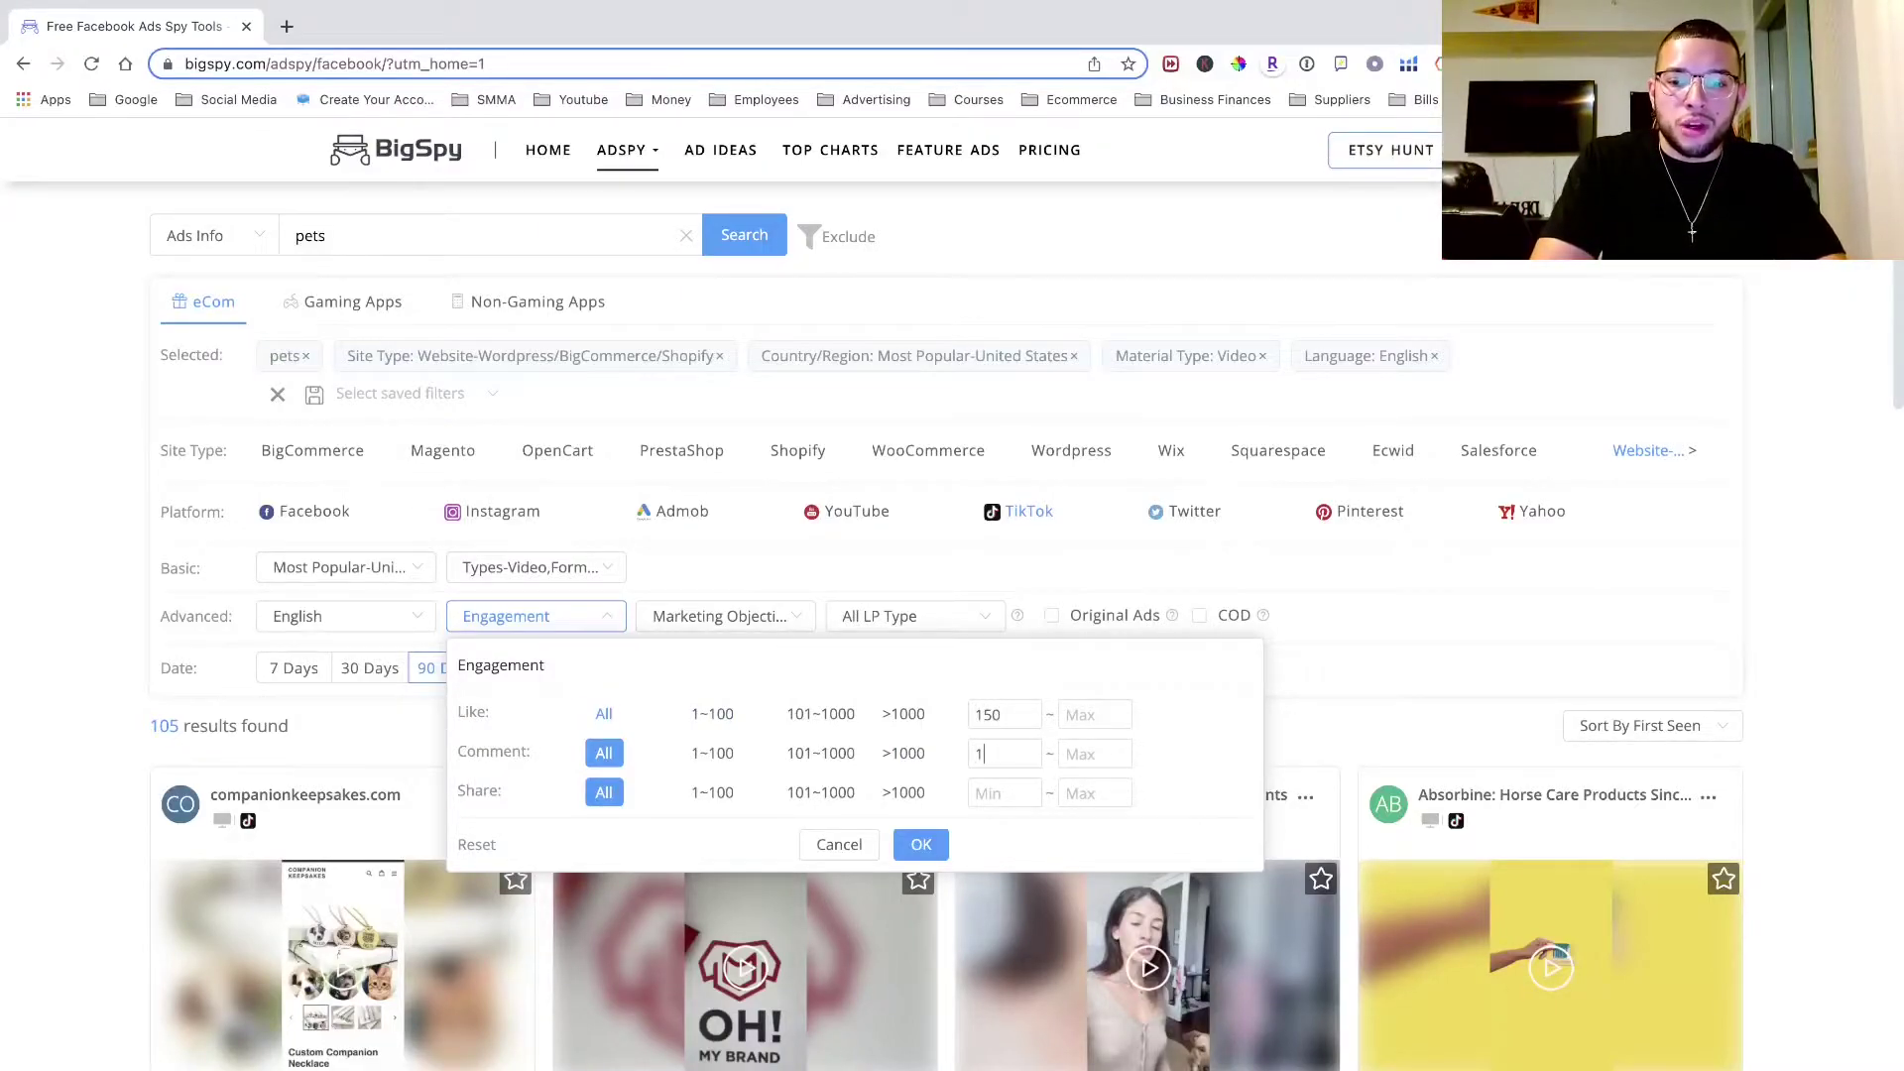
key("Tab")
type("150")
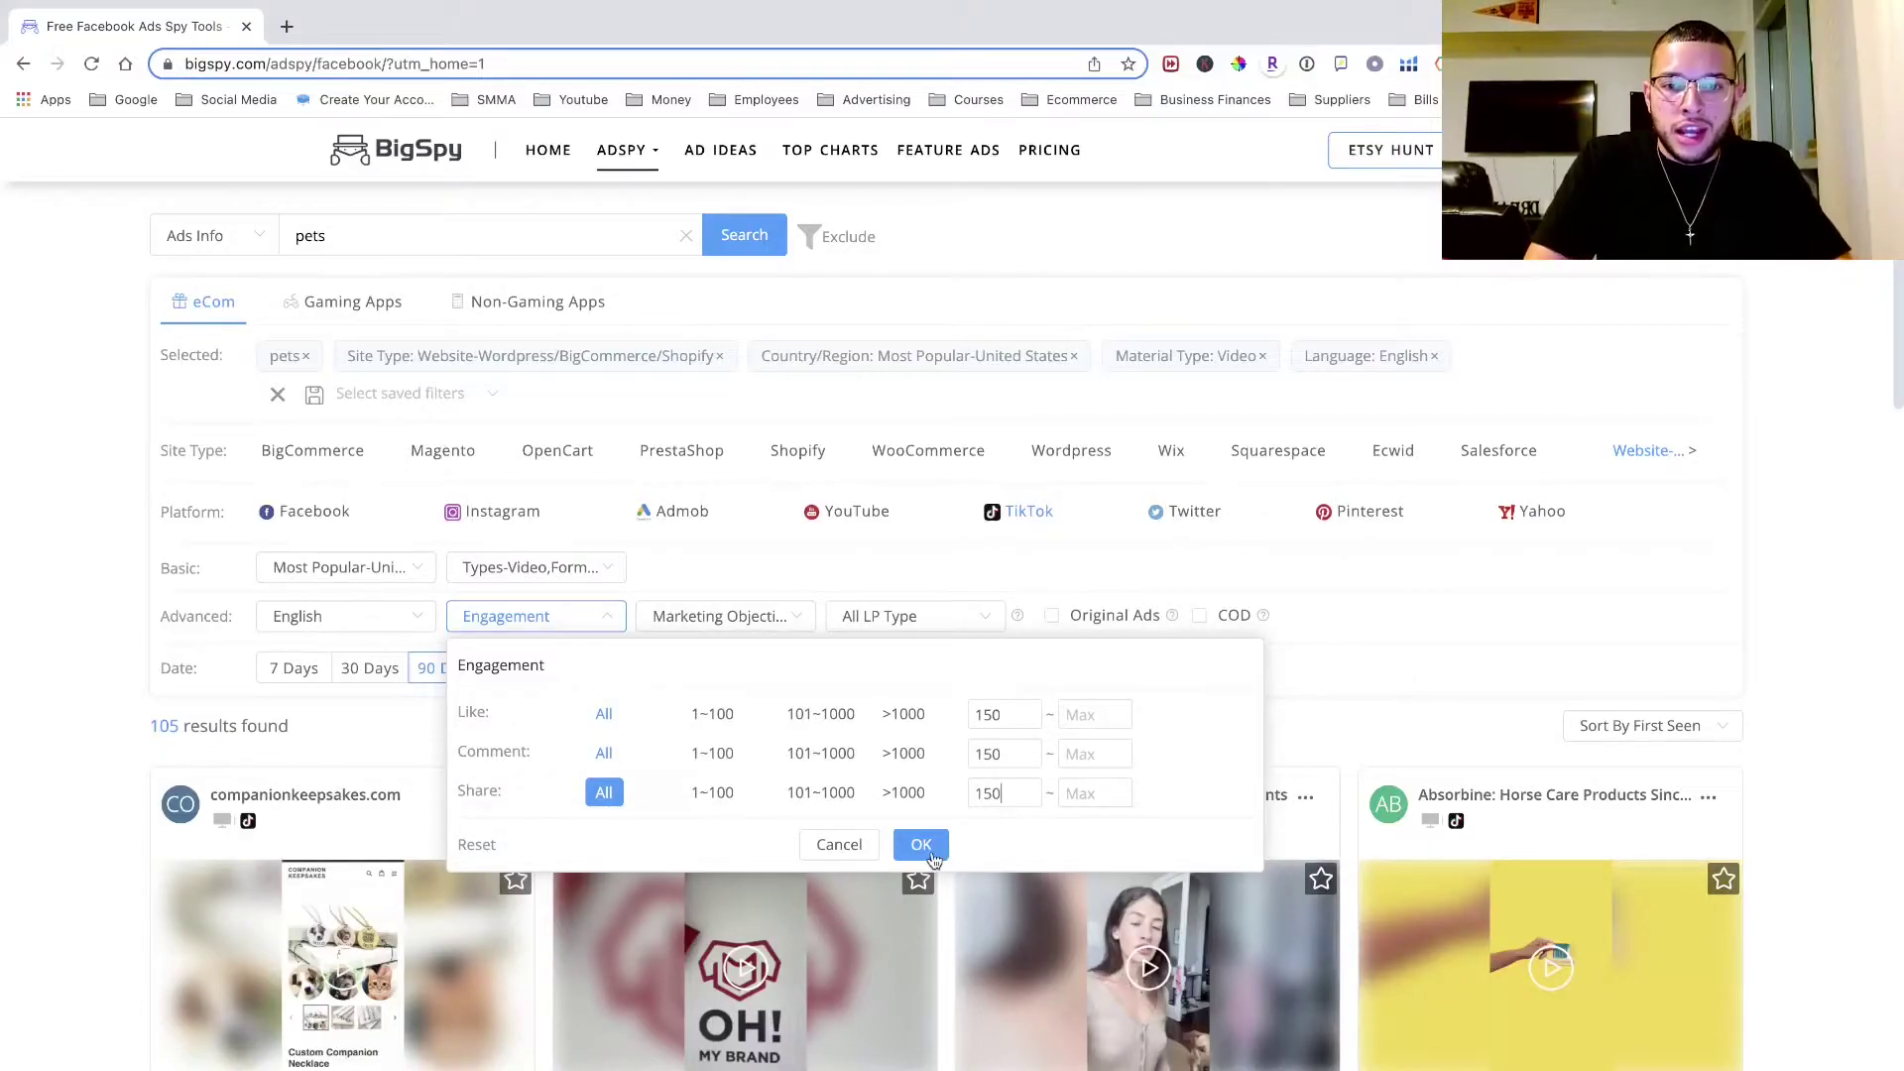
left_click(932, 853)
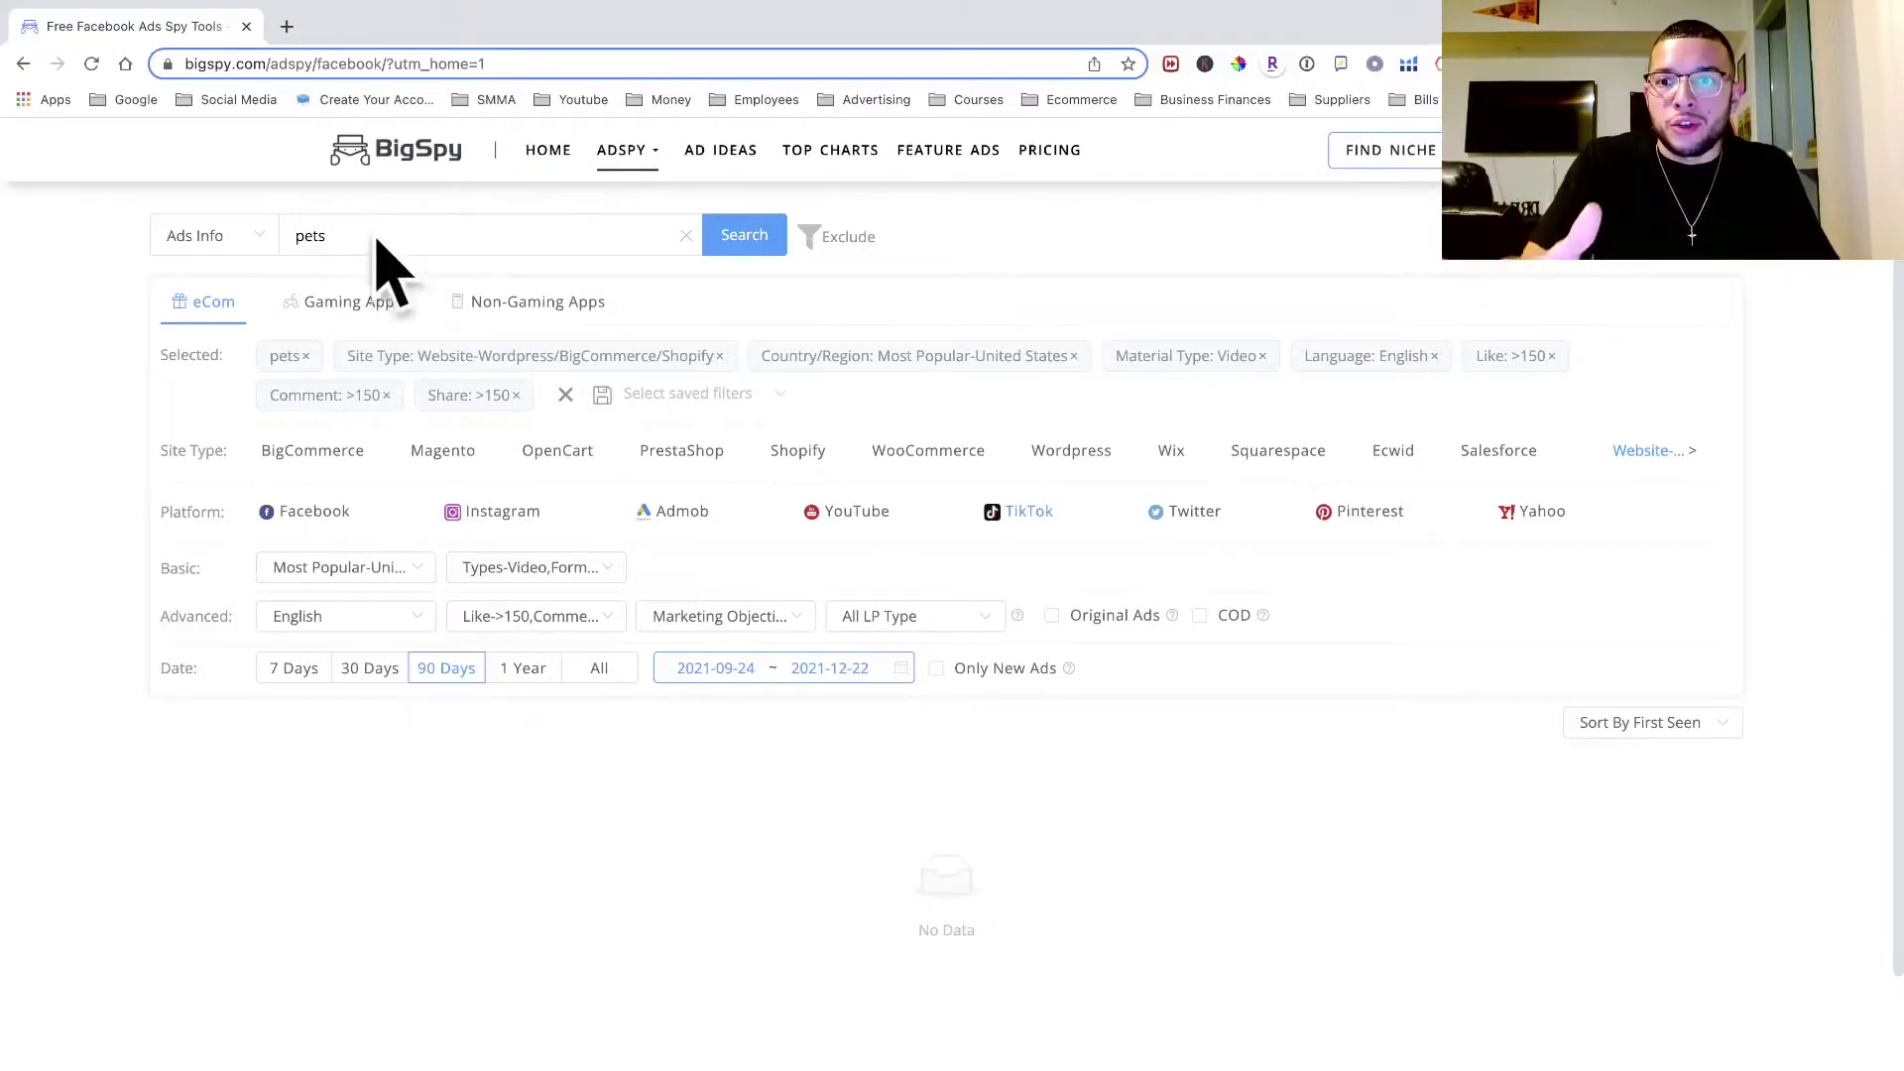
- Remove the keyword pets from the search and switch the platform filter to Facebook
left_click(687, 235)
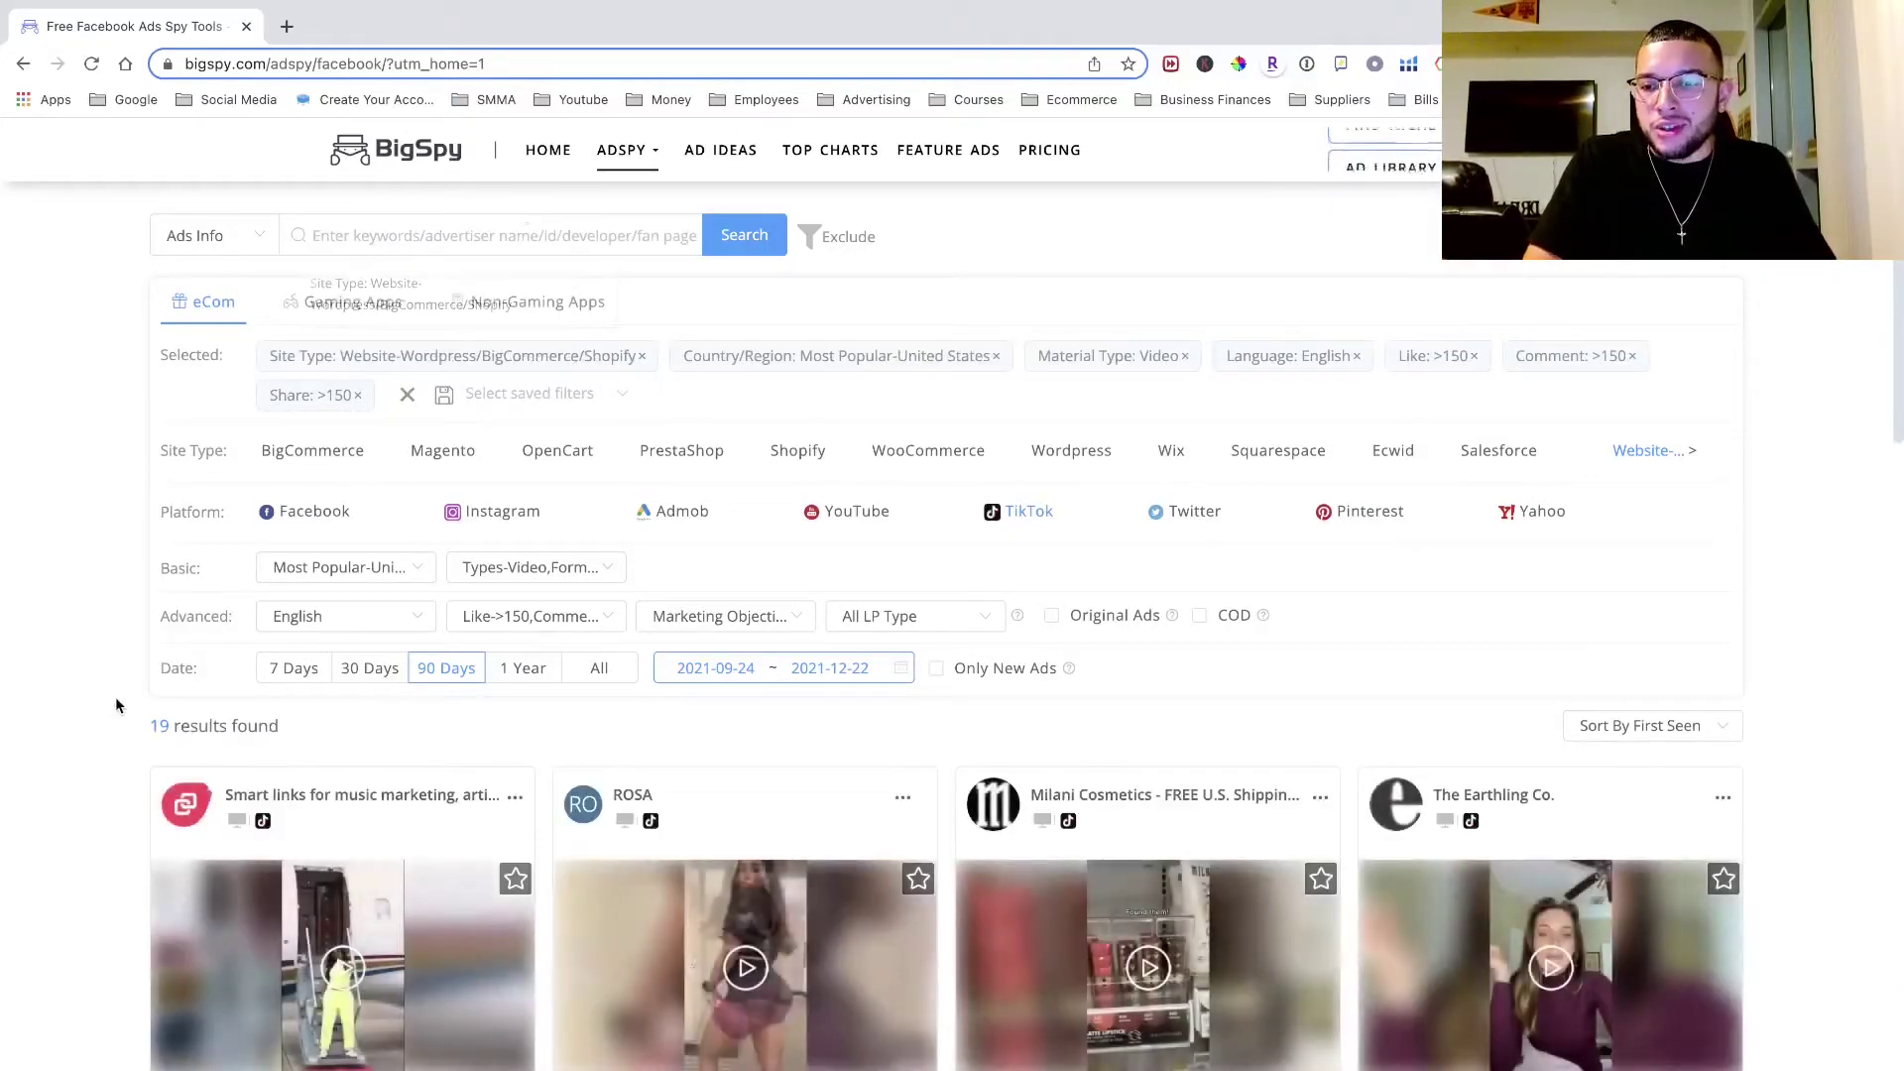
double_click(159, 725)
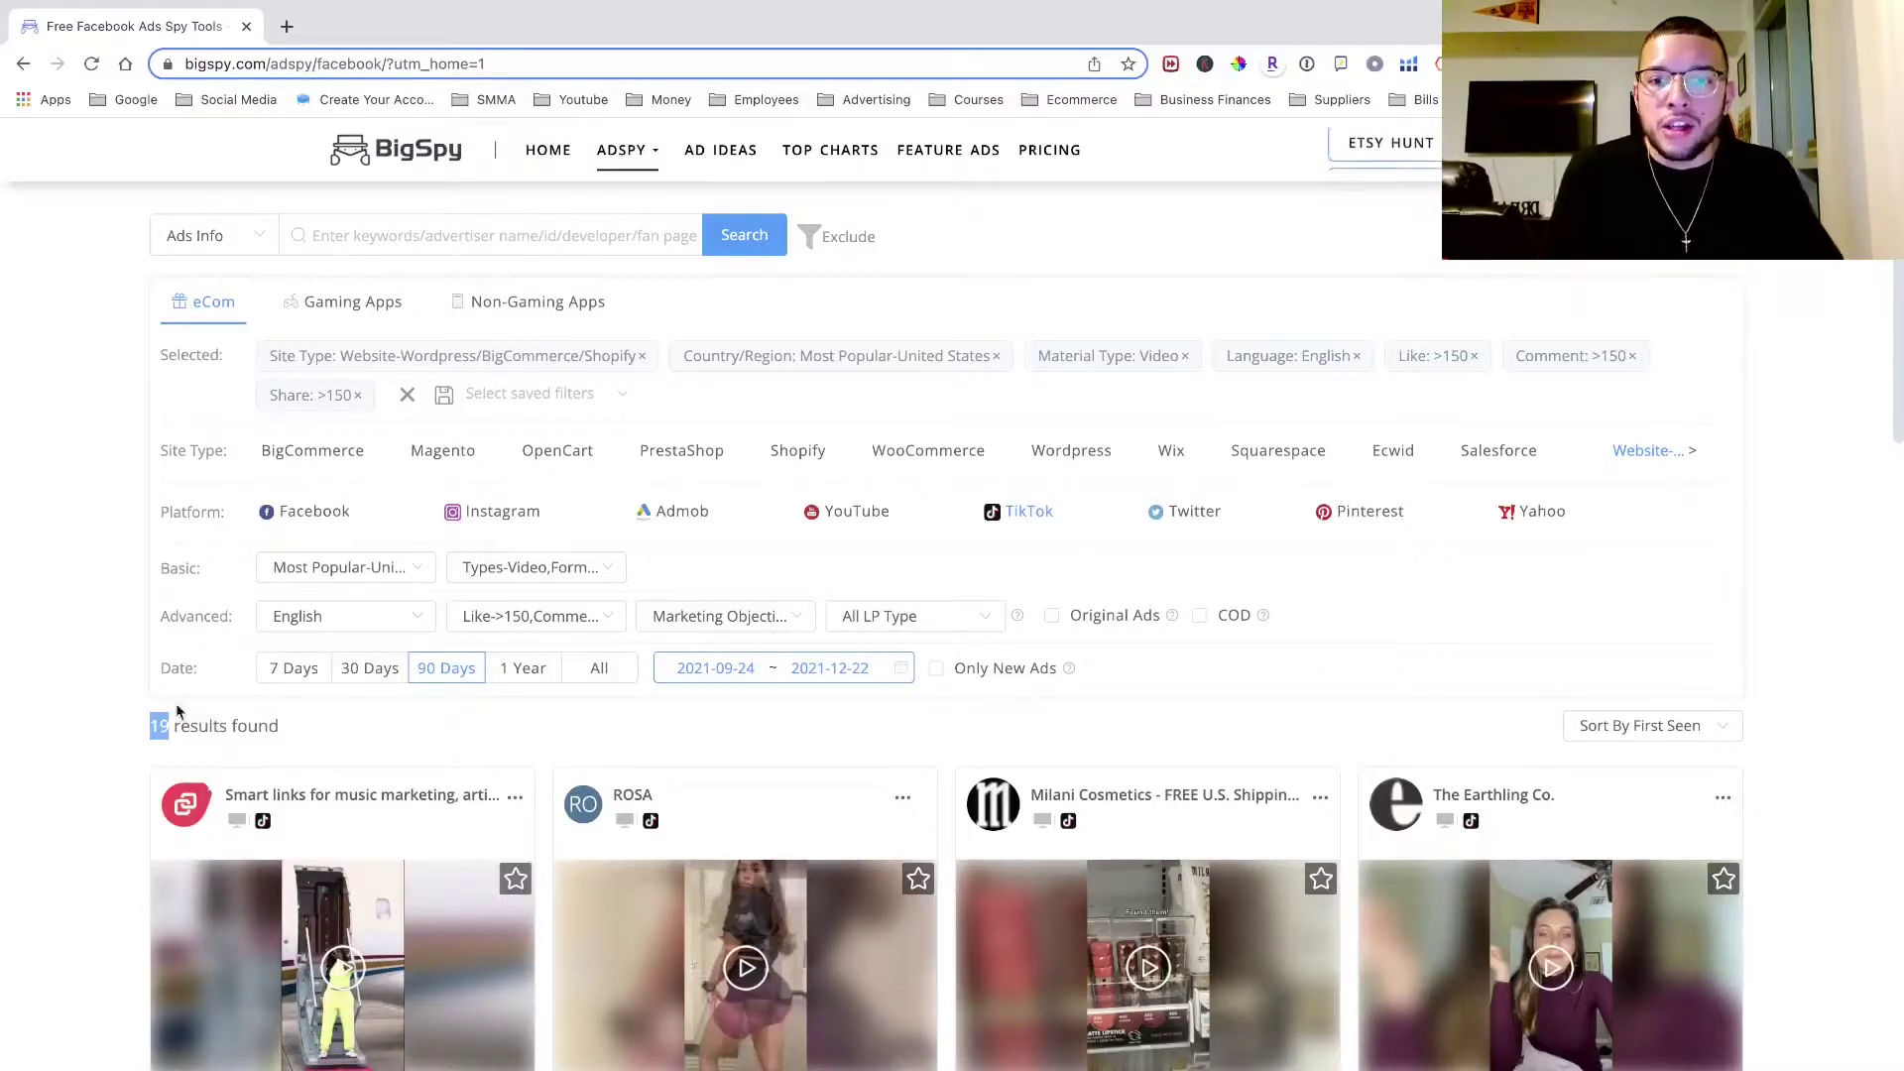
left_click(296, 521)
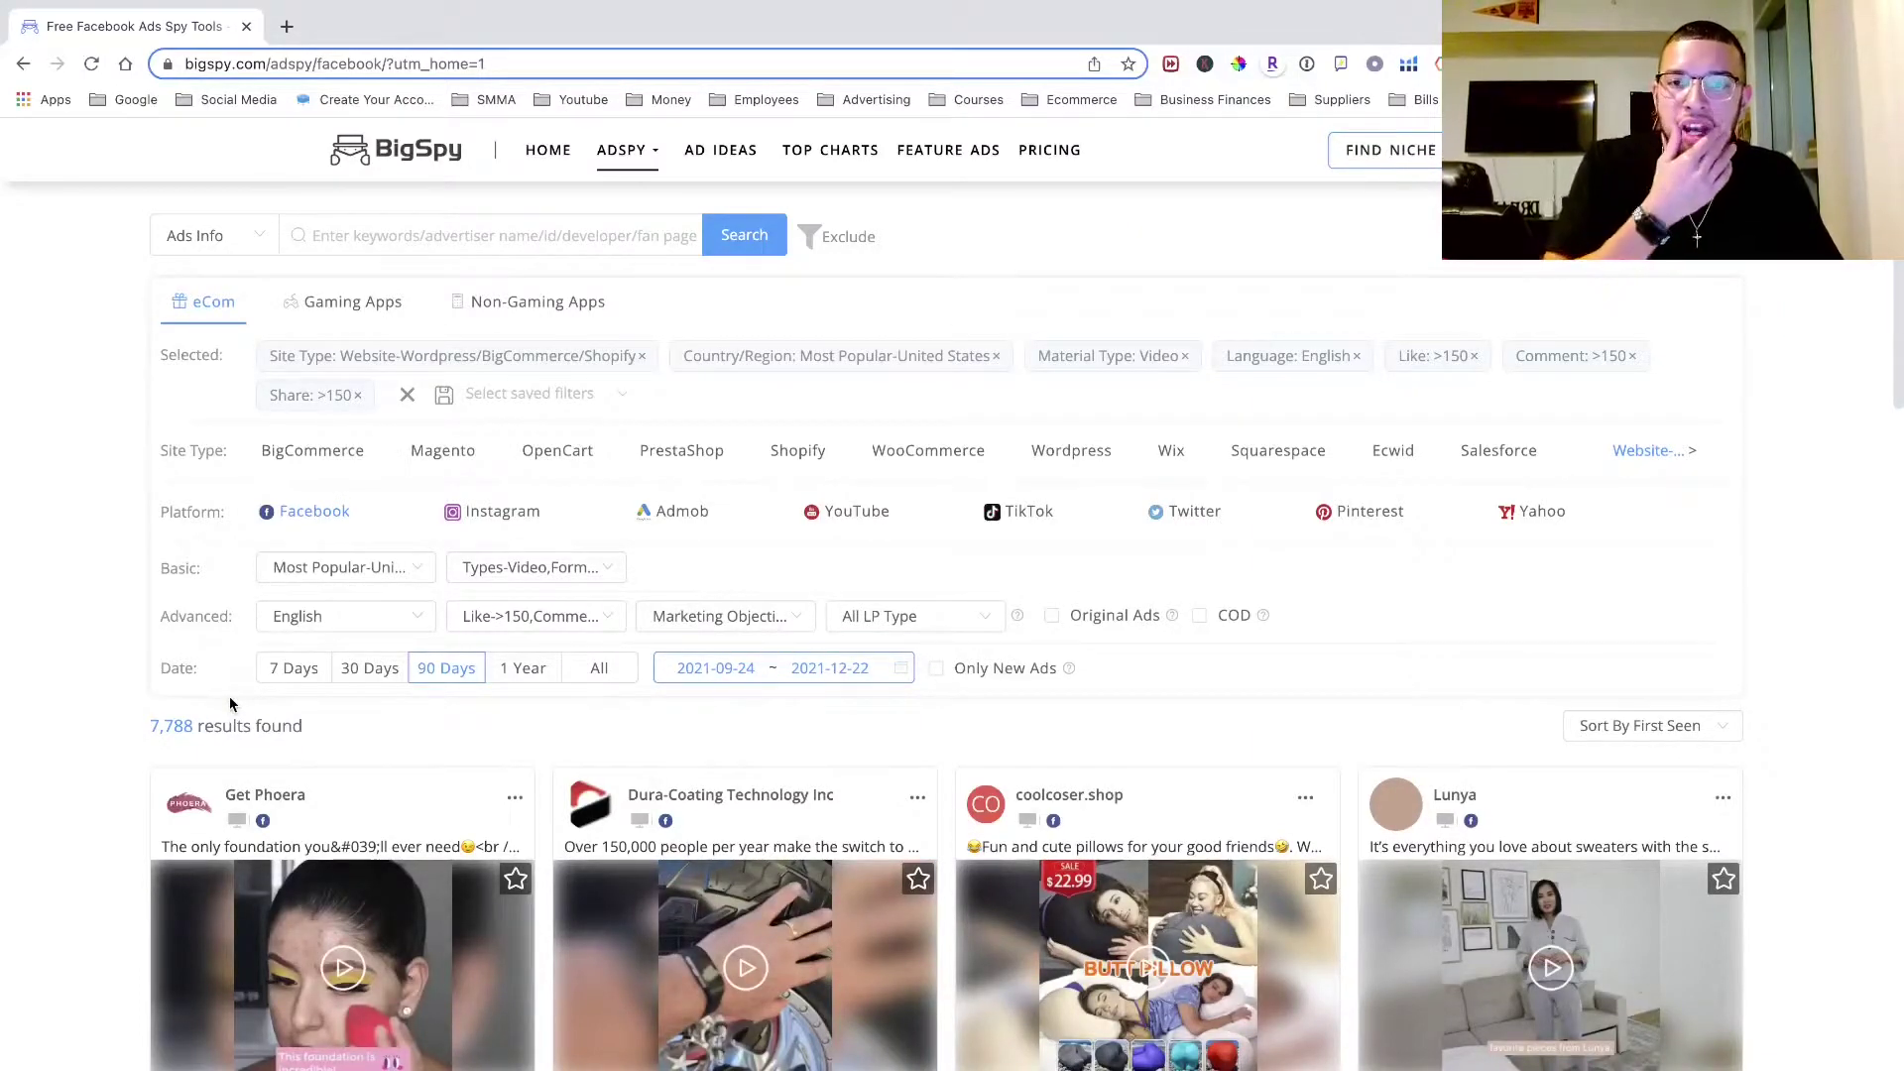
left_click(749, 678)
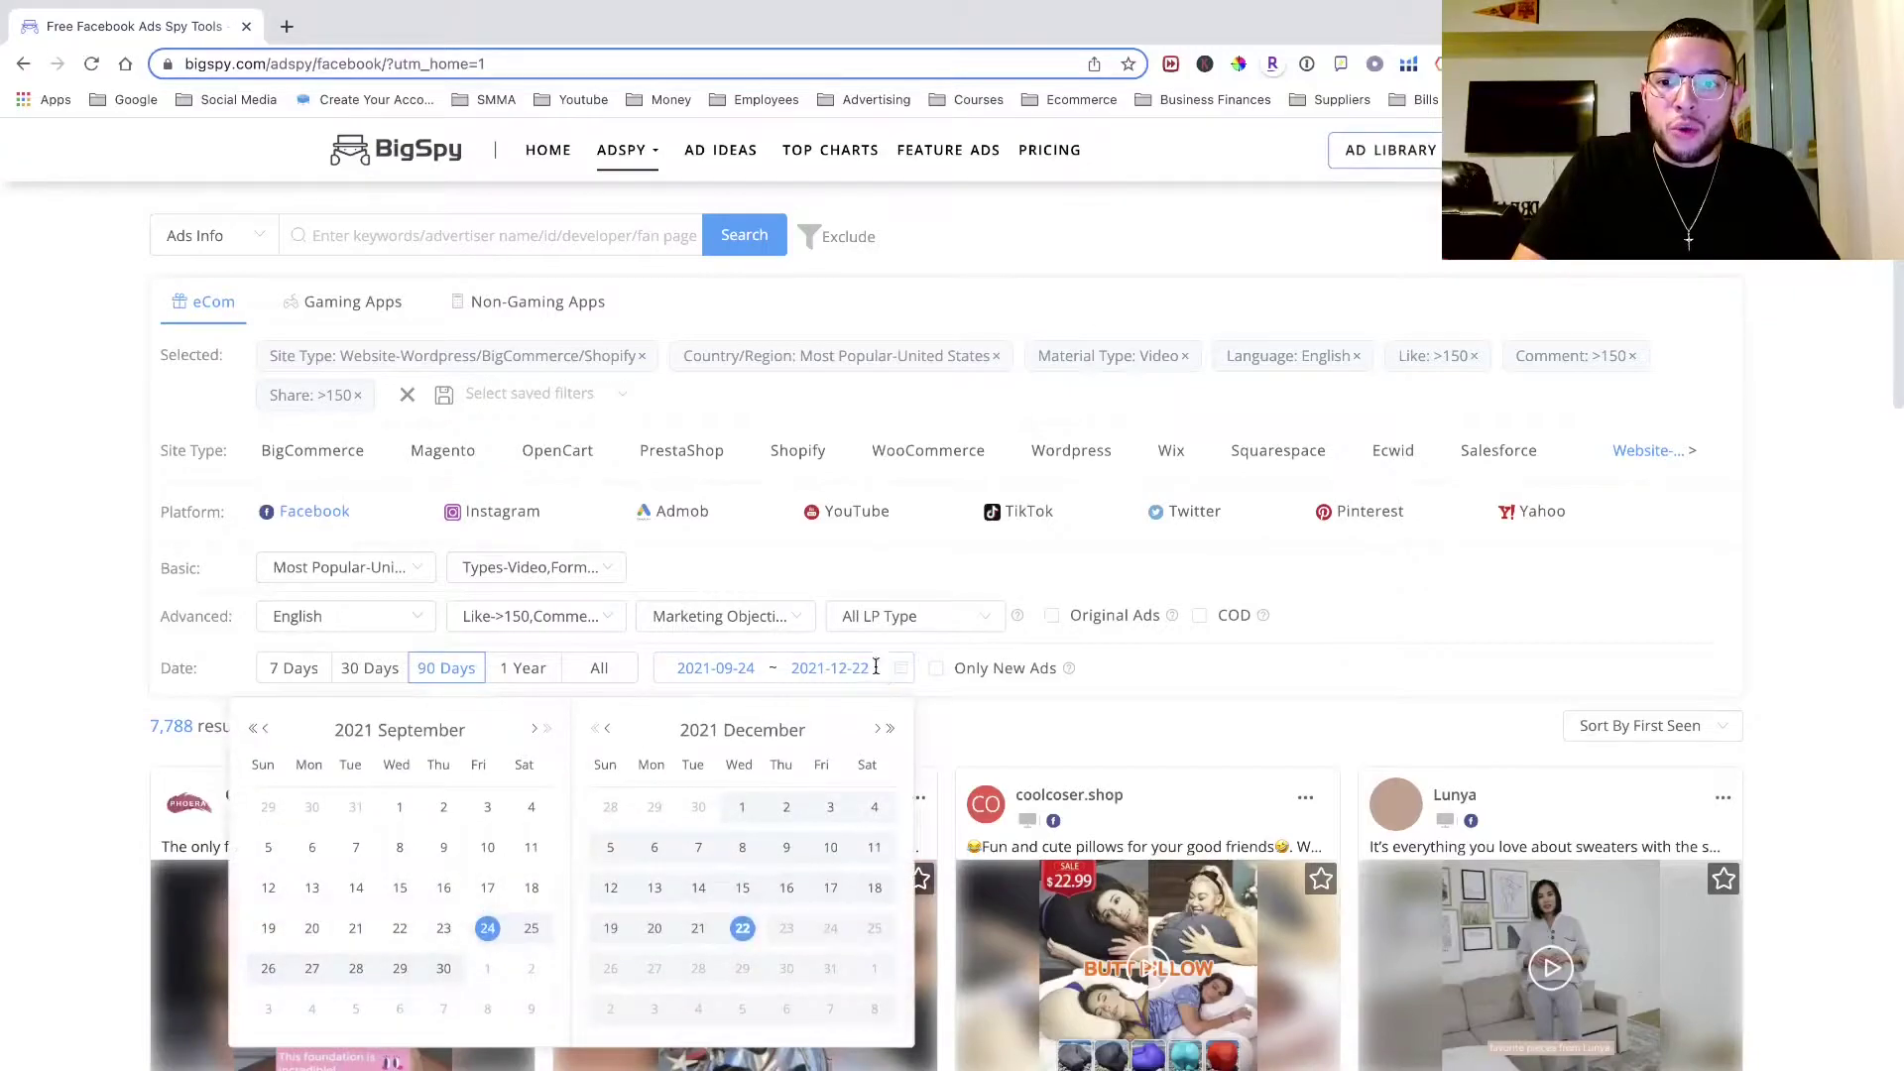
left_click(1222, 681)
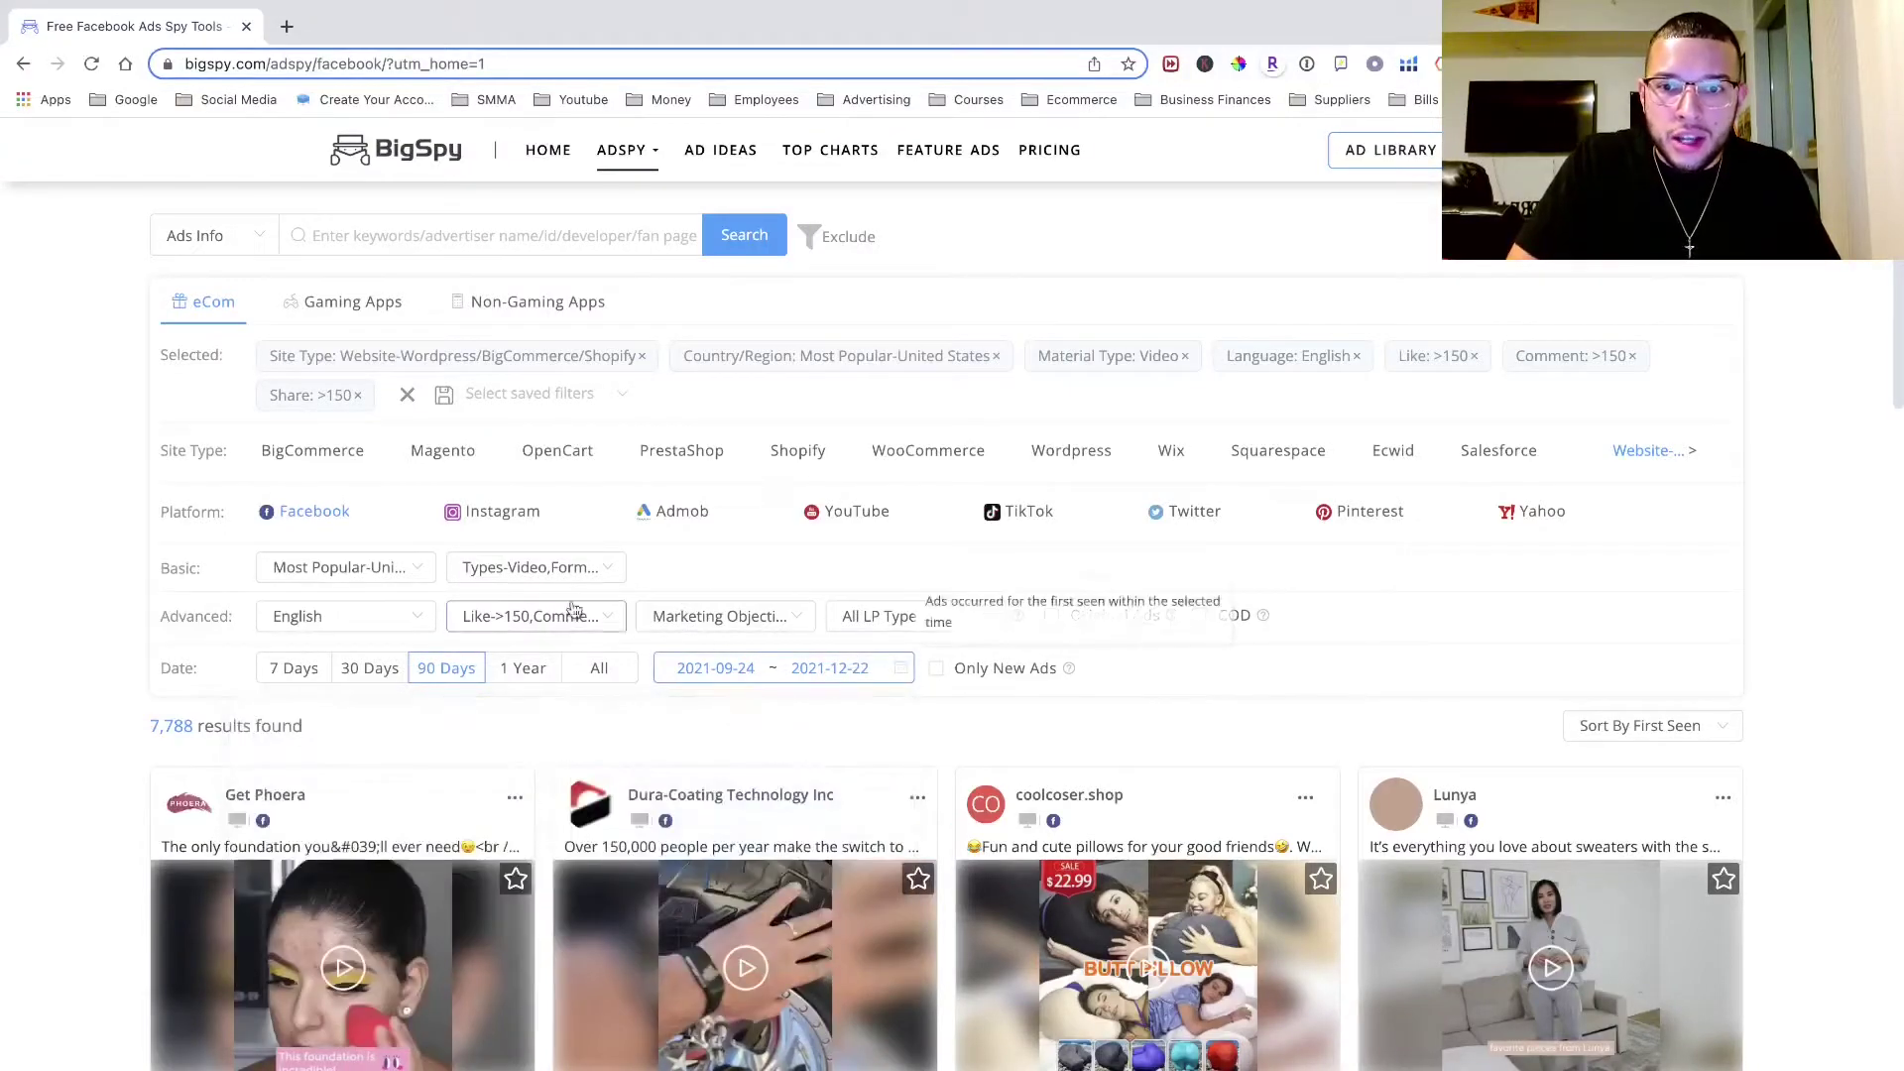
- Set the engagement filter to a minimum of 1000 likes, 500 comments and 1000 shares
left_click(601, 631)
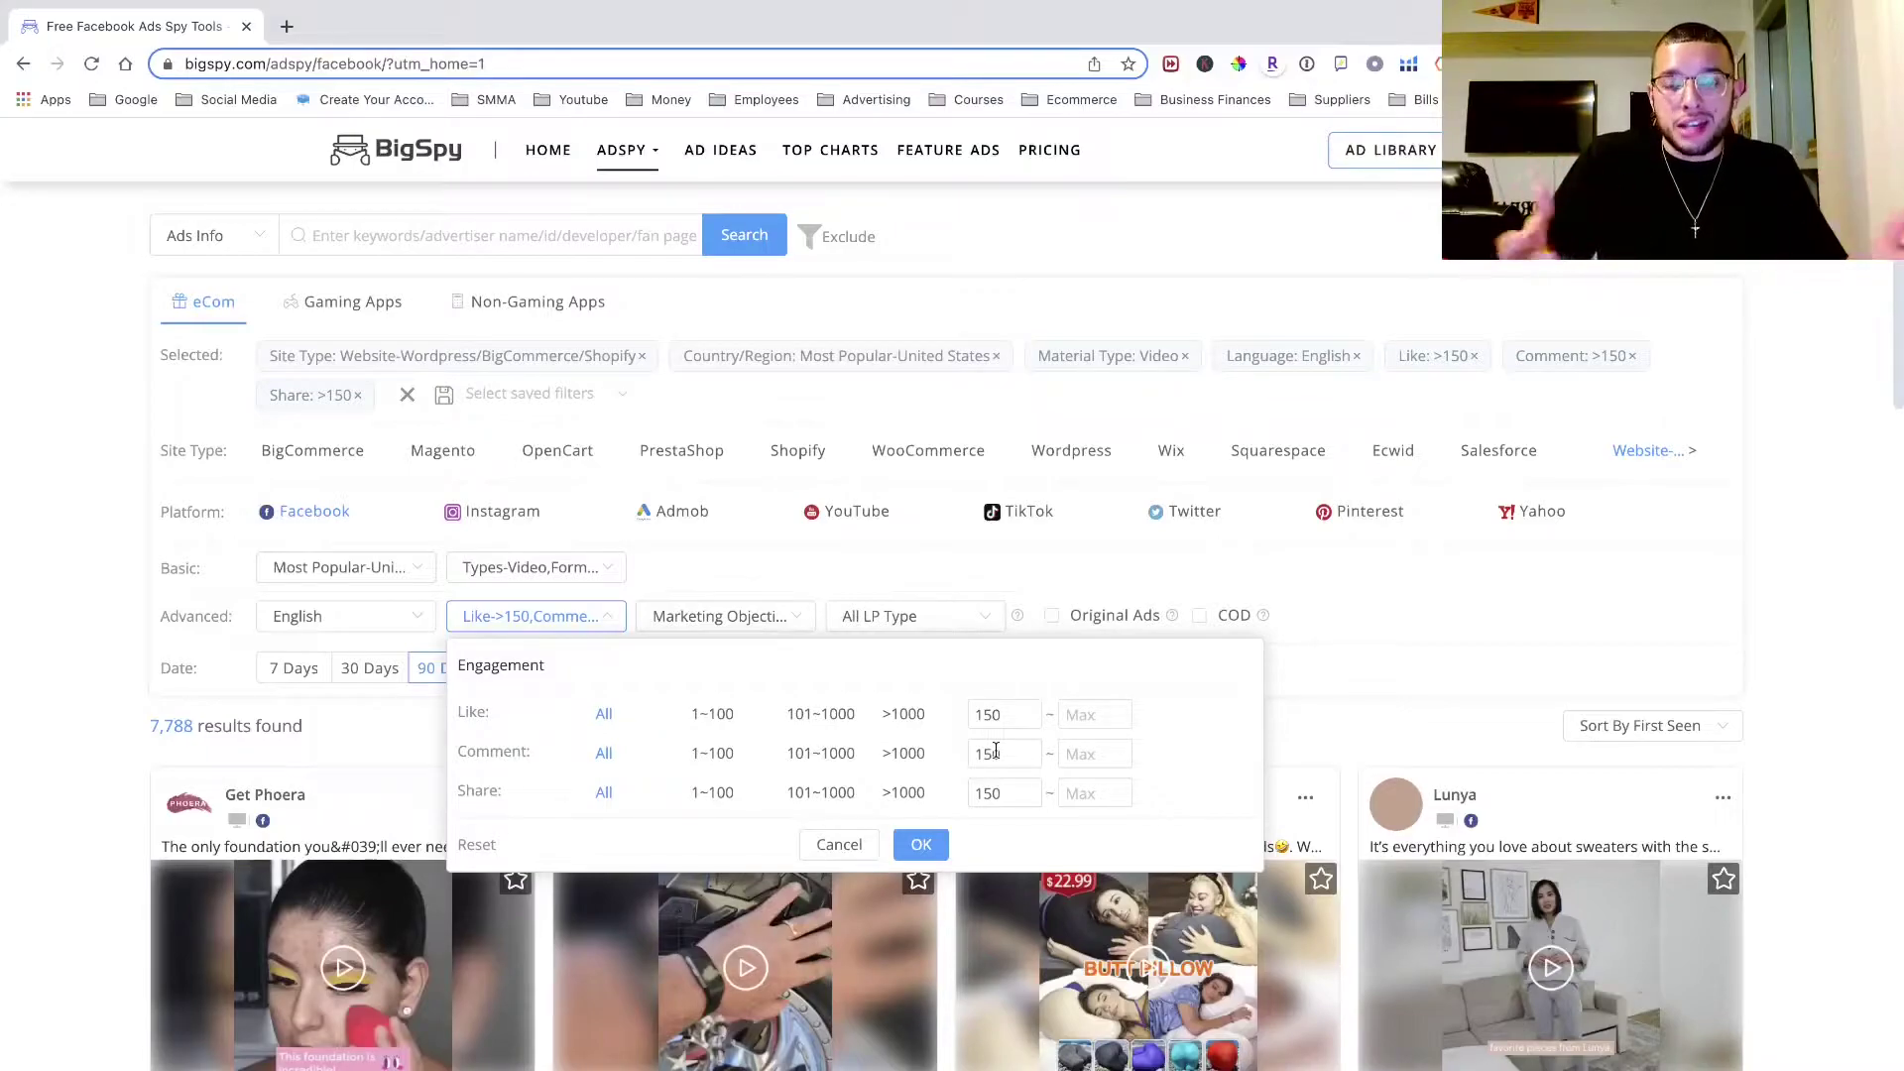
left_click_drag(1004, 716, 974, 714)
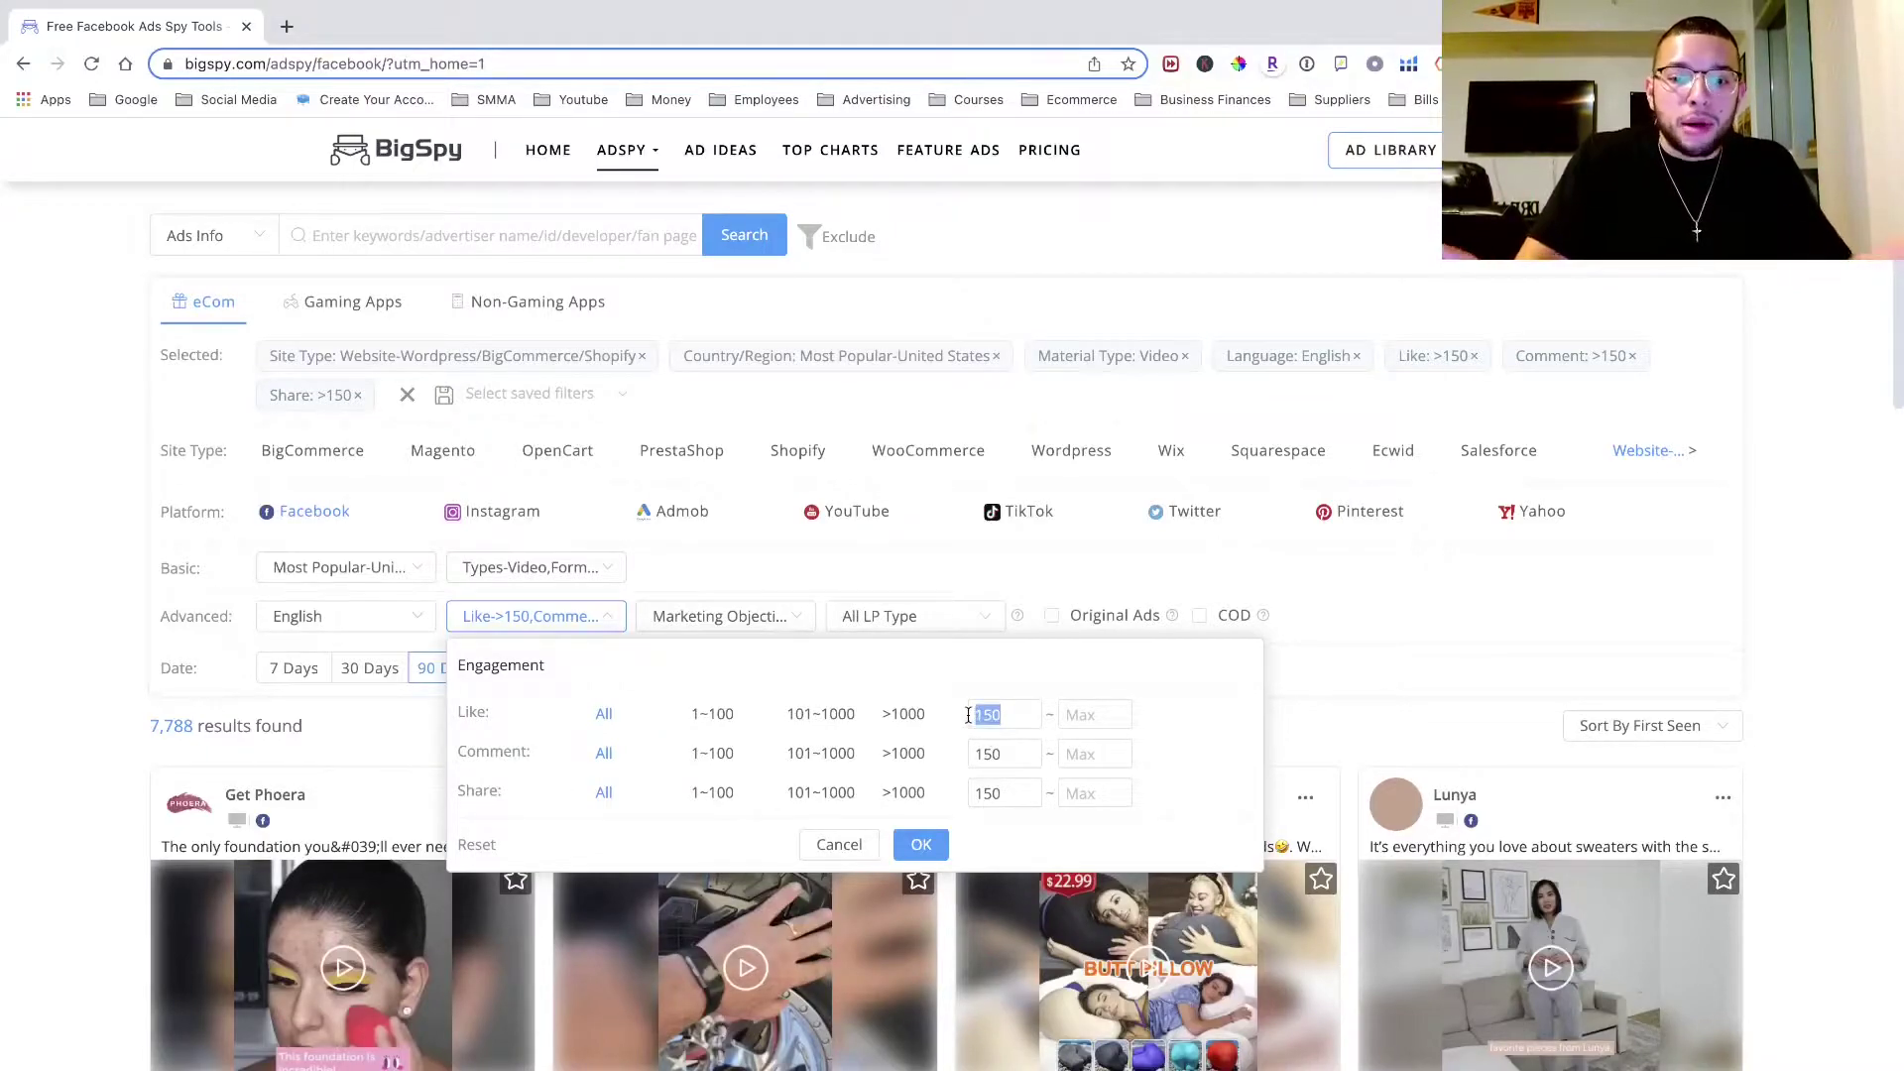
type("100")
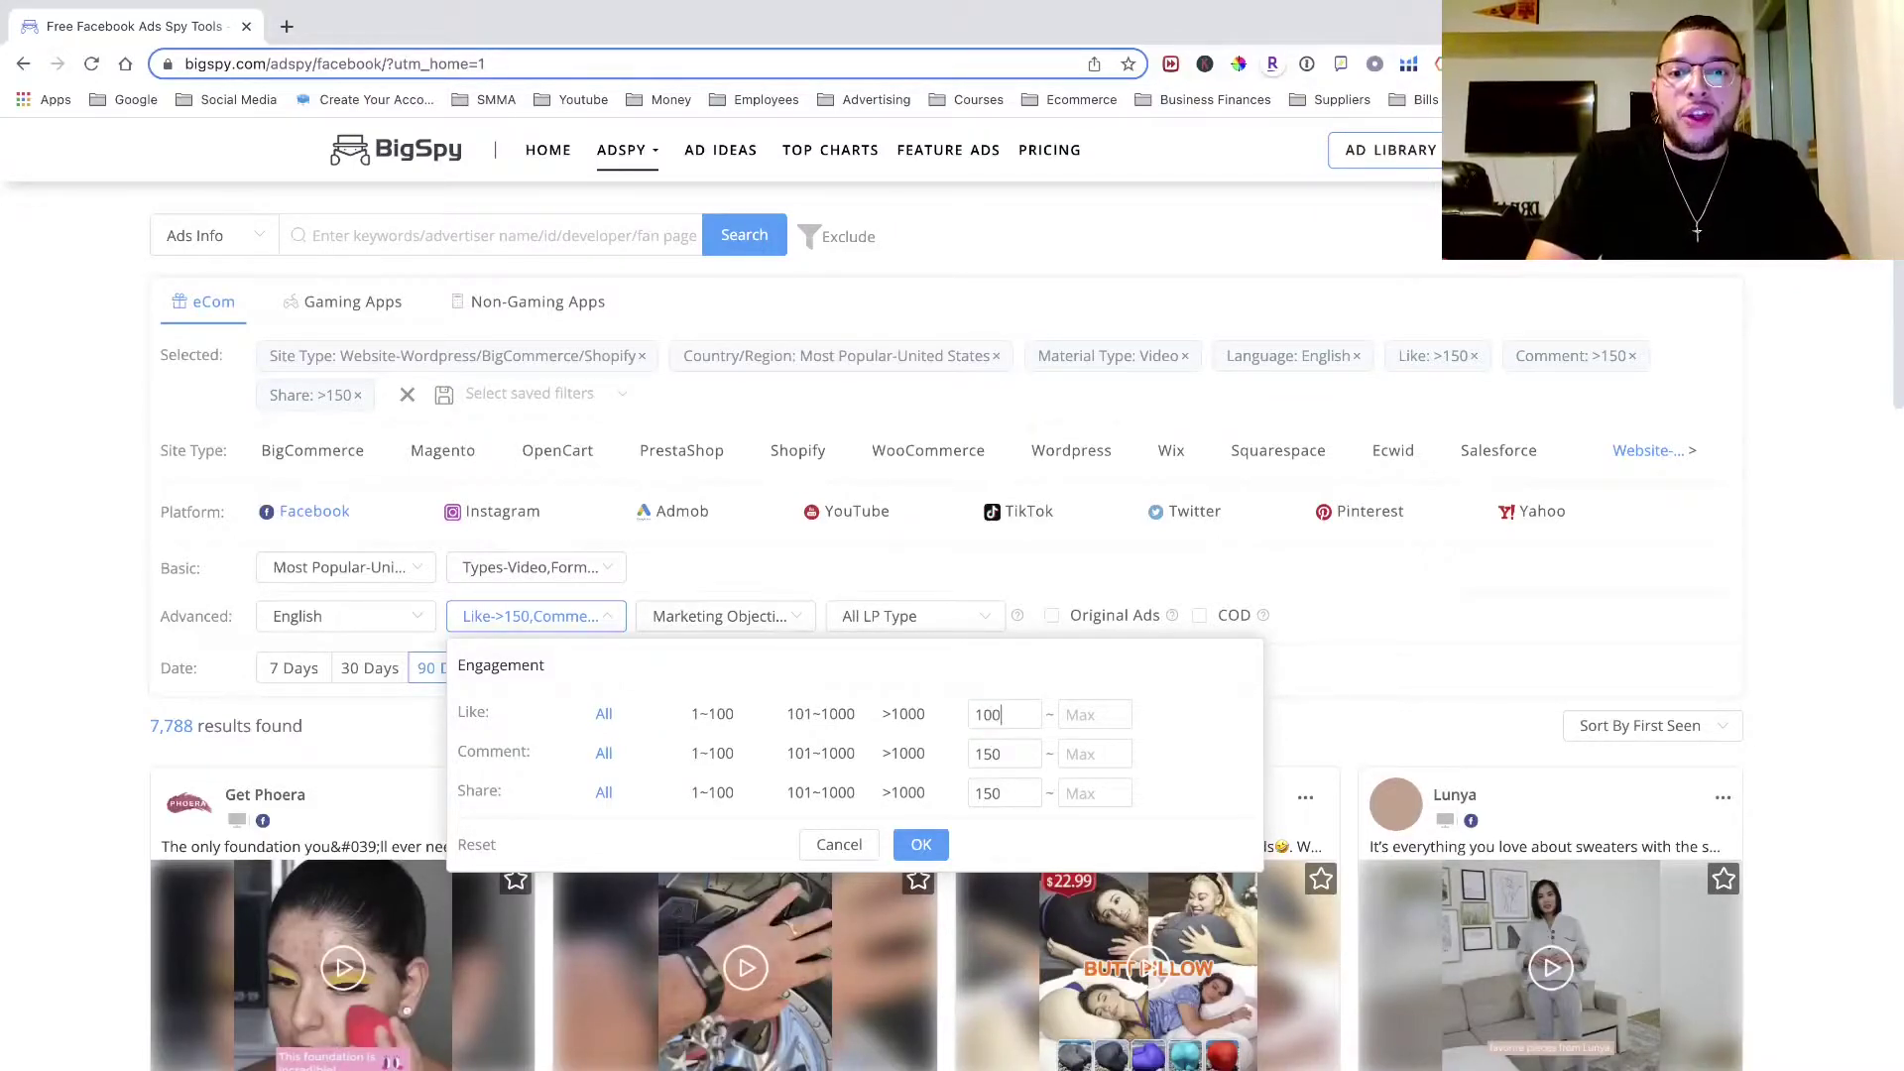
type("0")
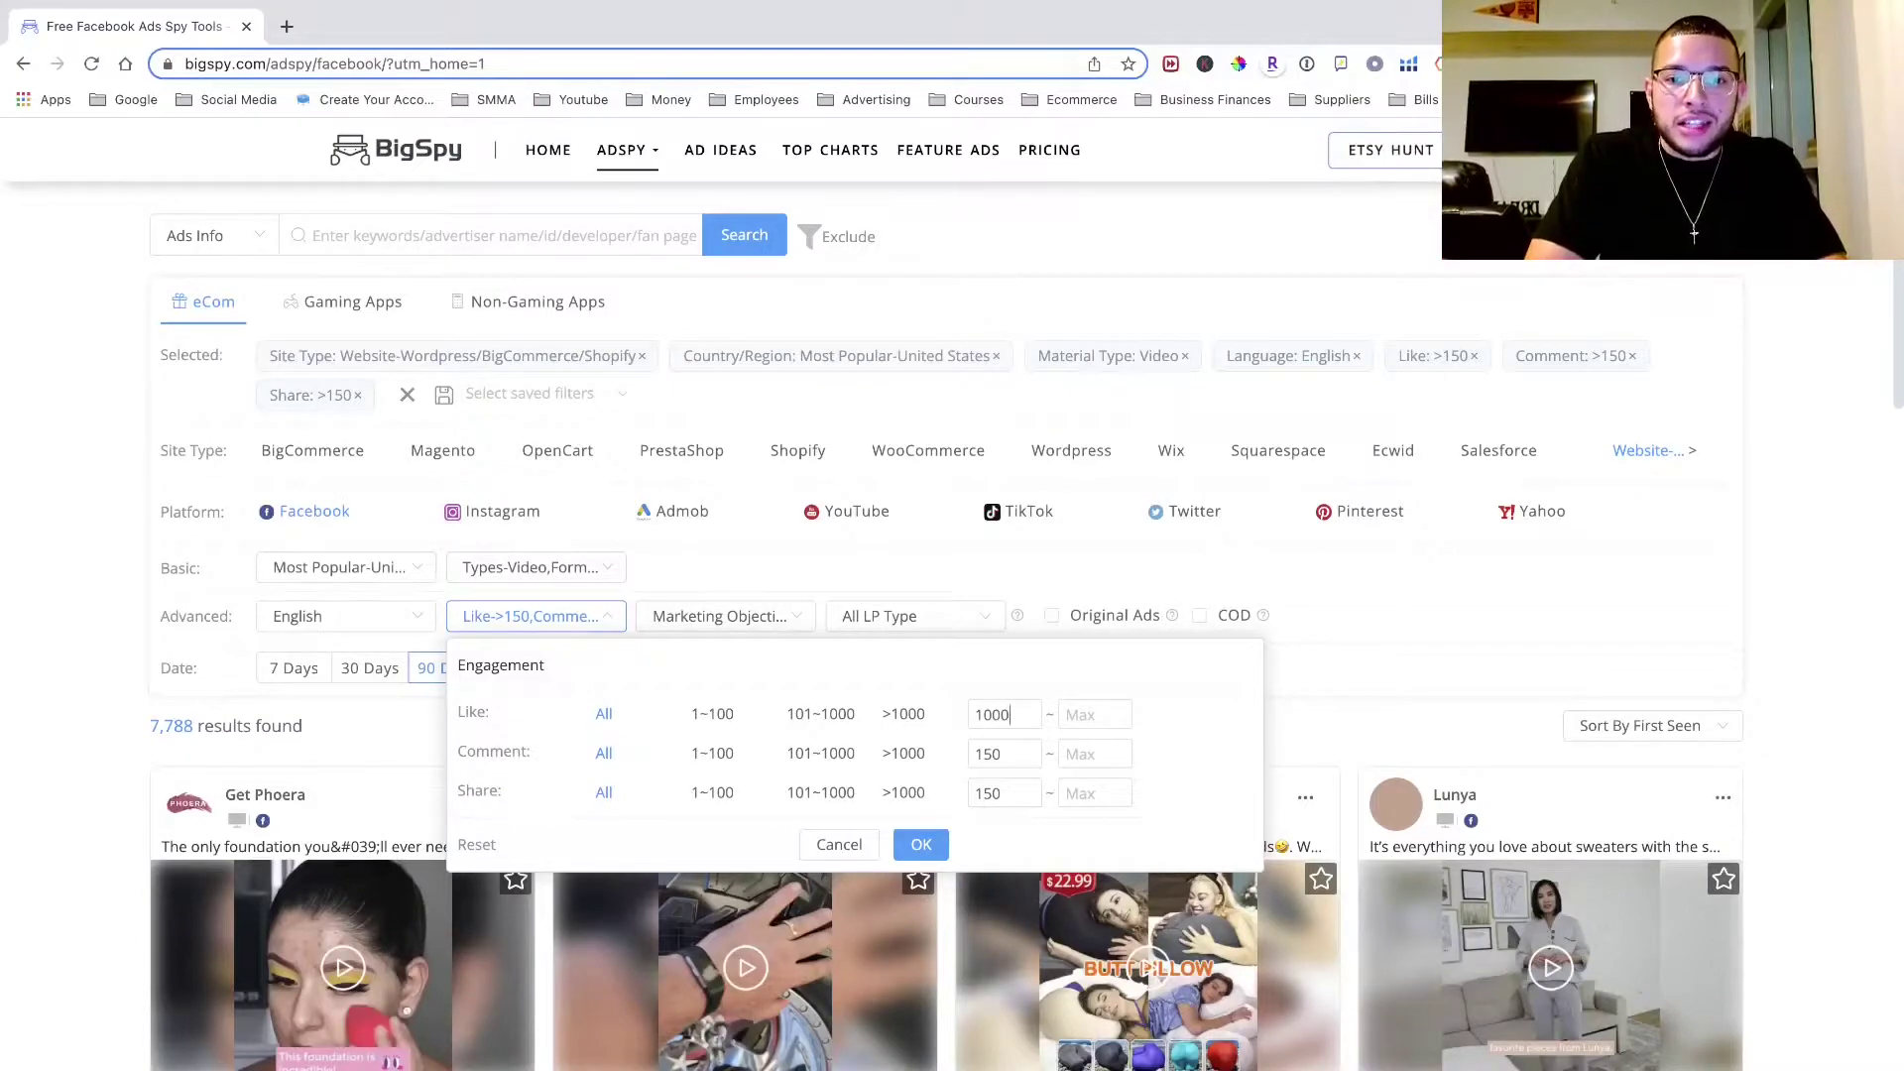
left_click_drag(1018, 759, 915, 796)
type("59")
type("1000")
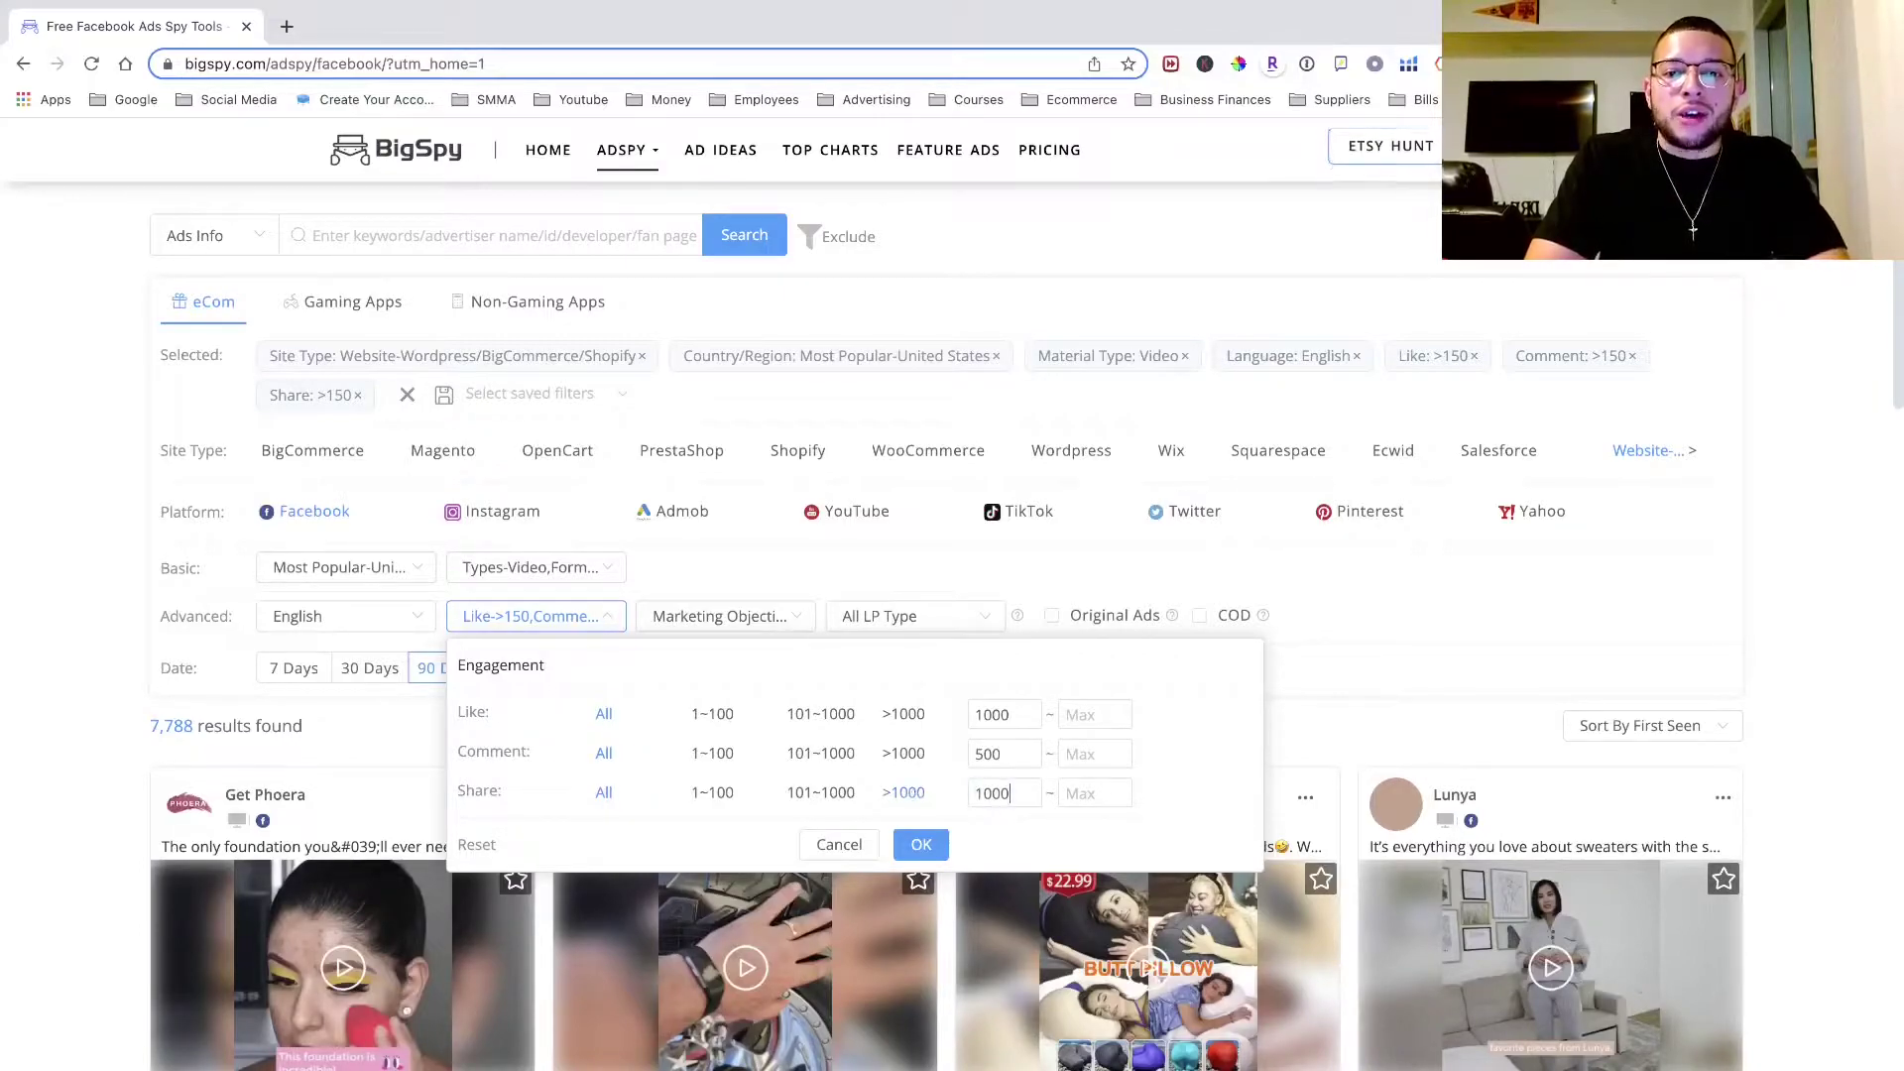
left_click(937, 844)
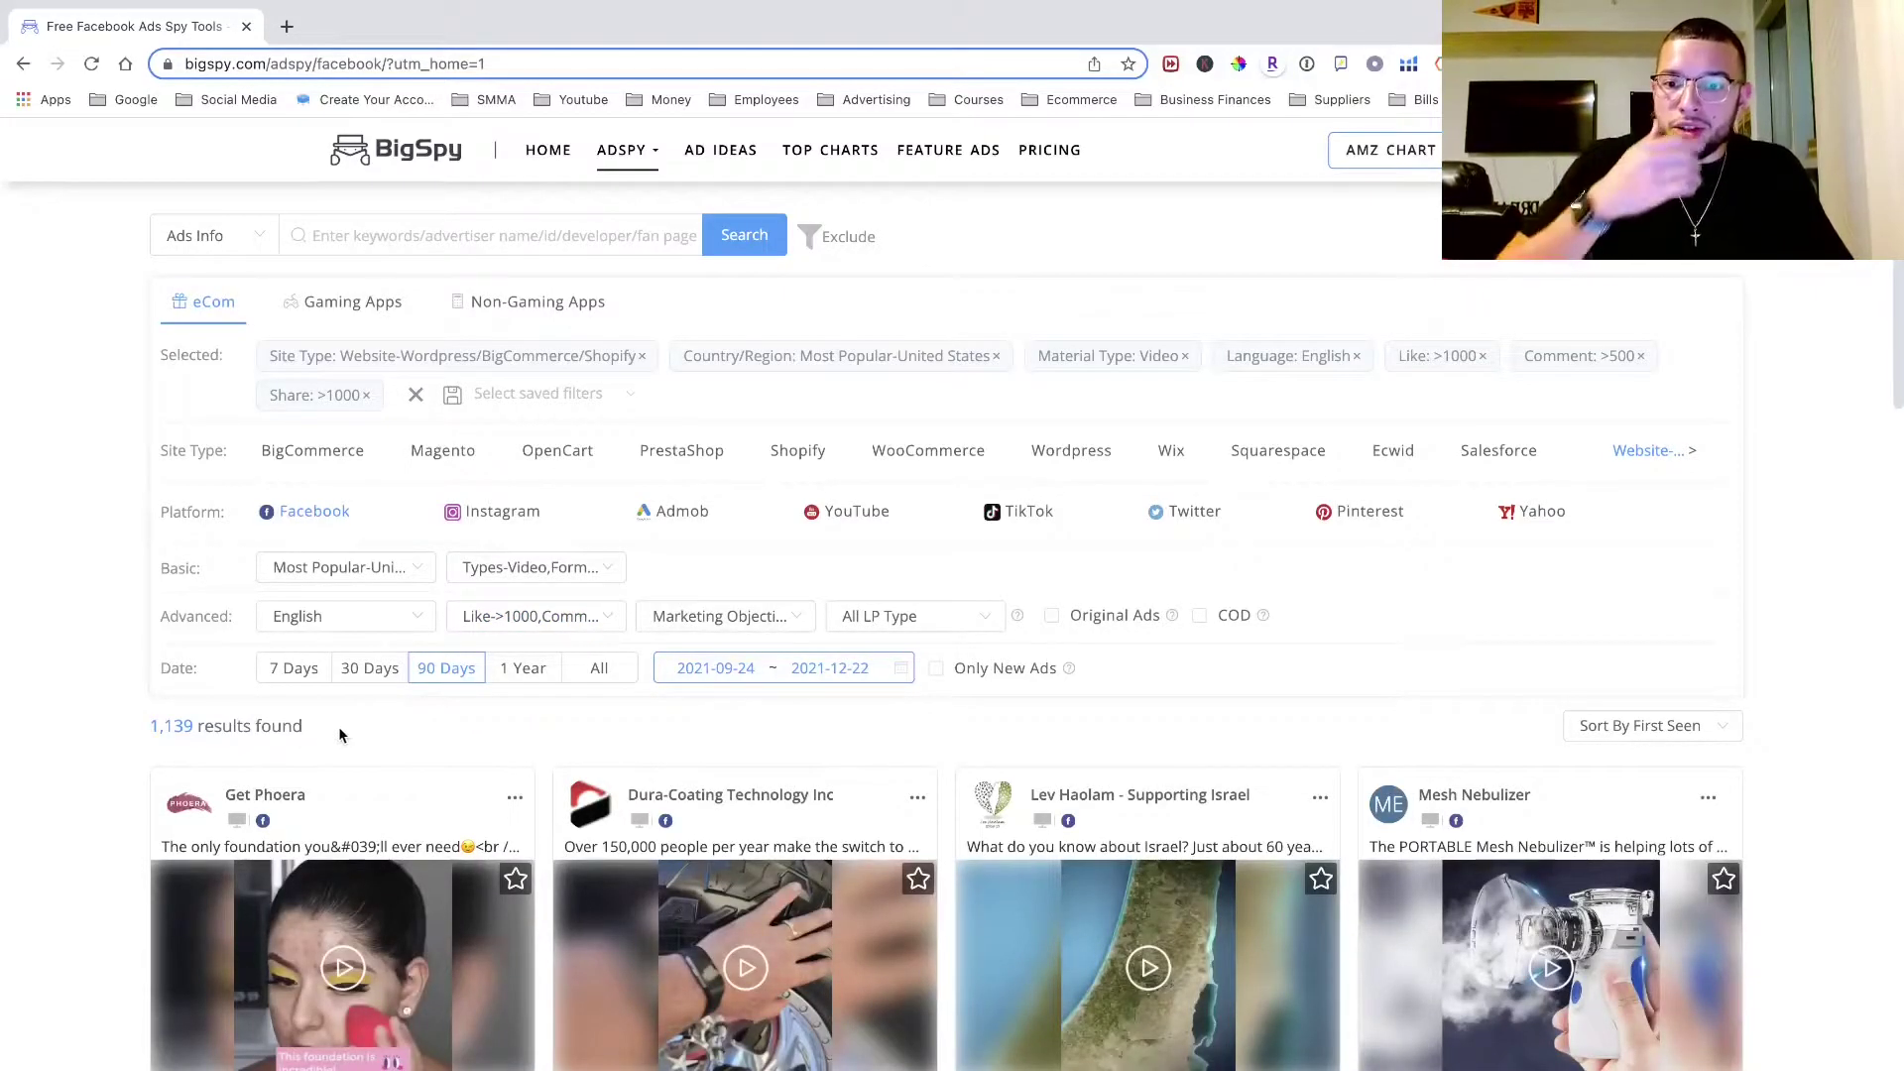
- Review the filtered ad results along with the date range calendar and the available sorting options
left_click_drag(147, 725, 202, 727)
scroll(234, 771, "down", 6)
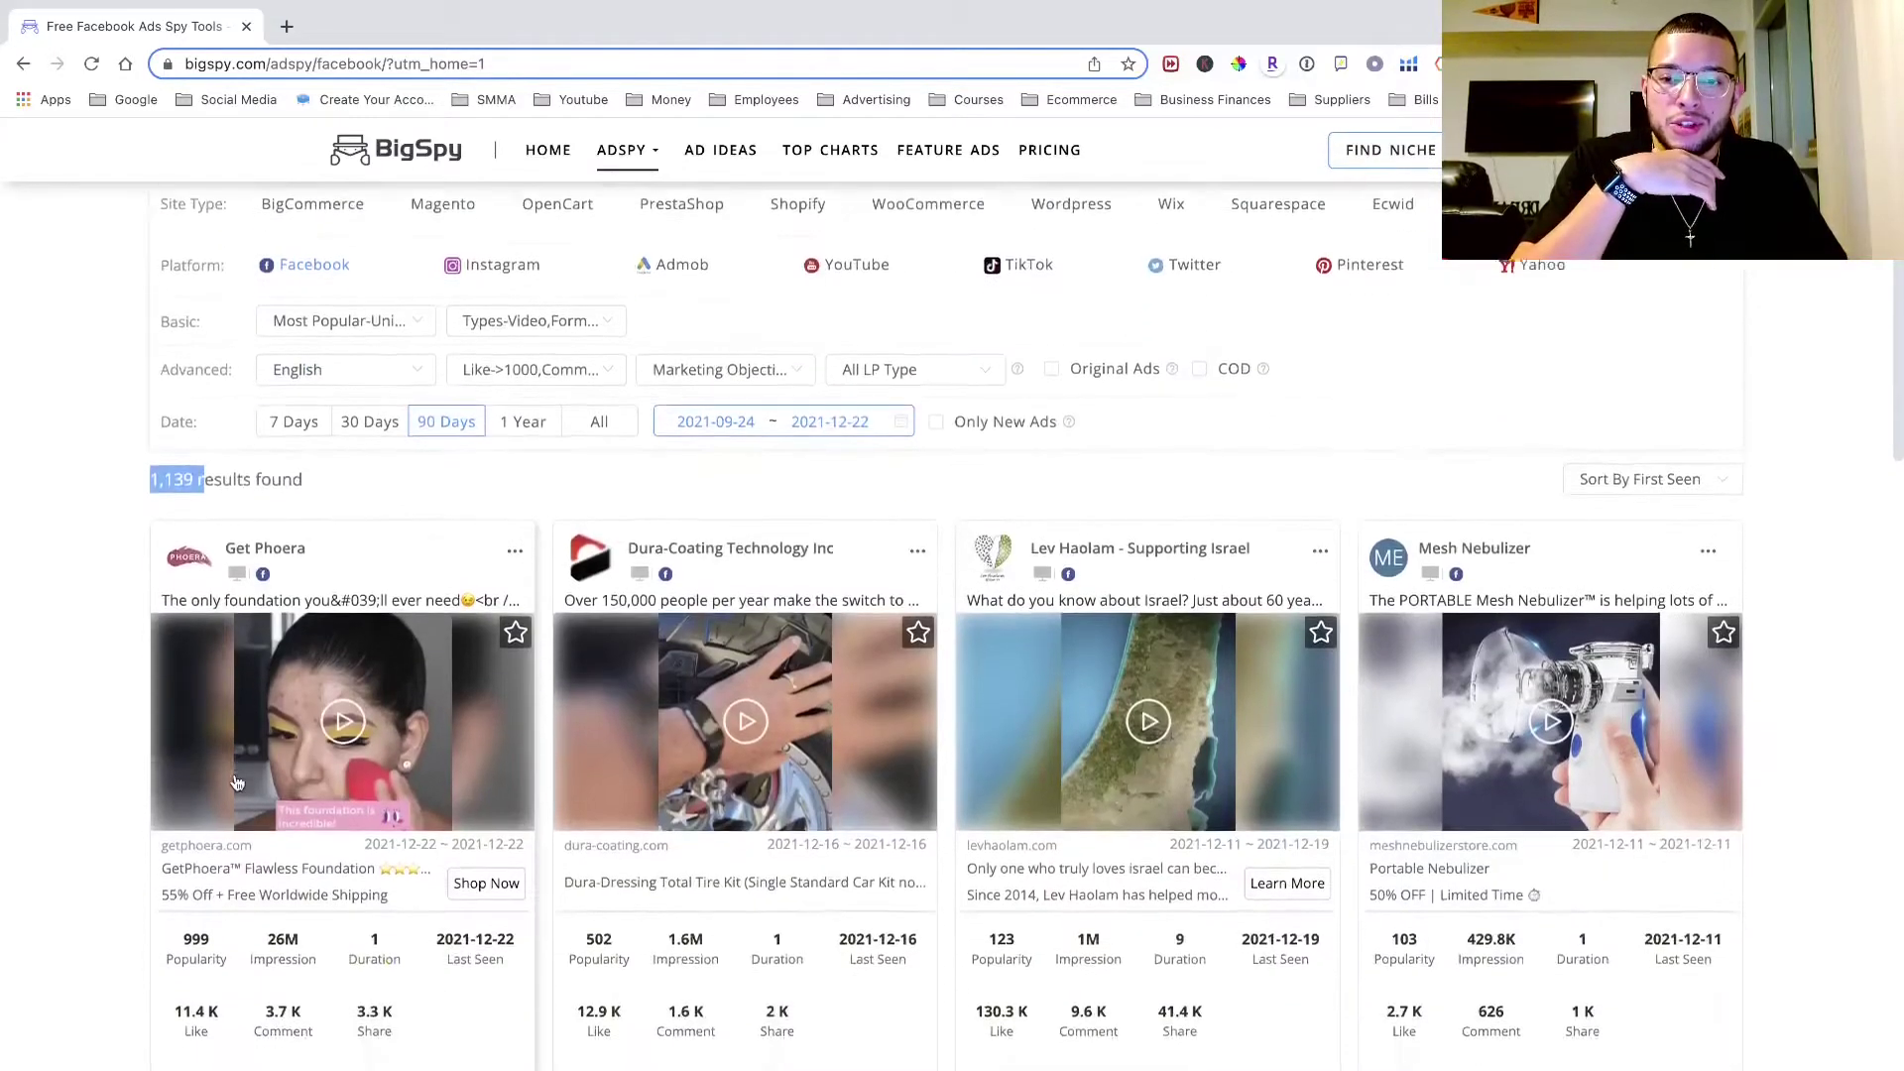
scroll(739, 759, "up", 5)
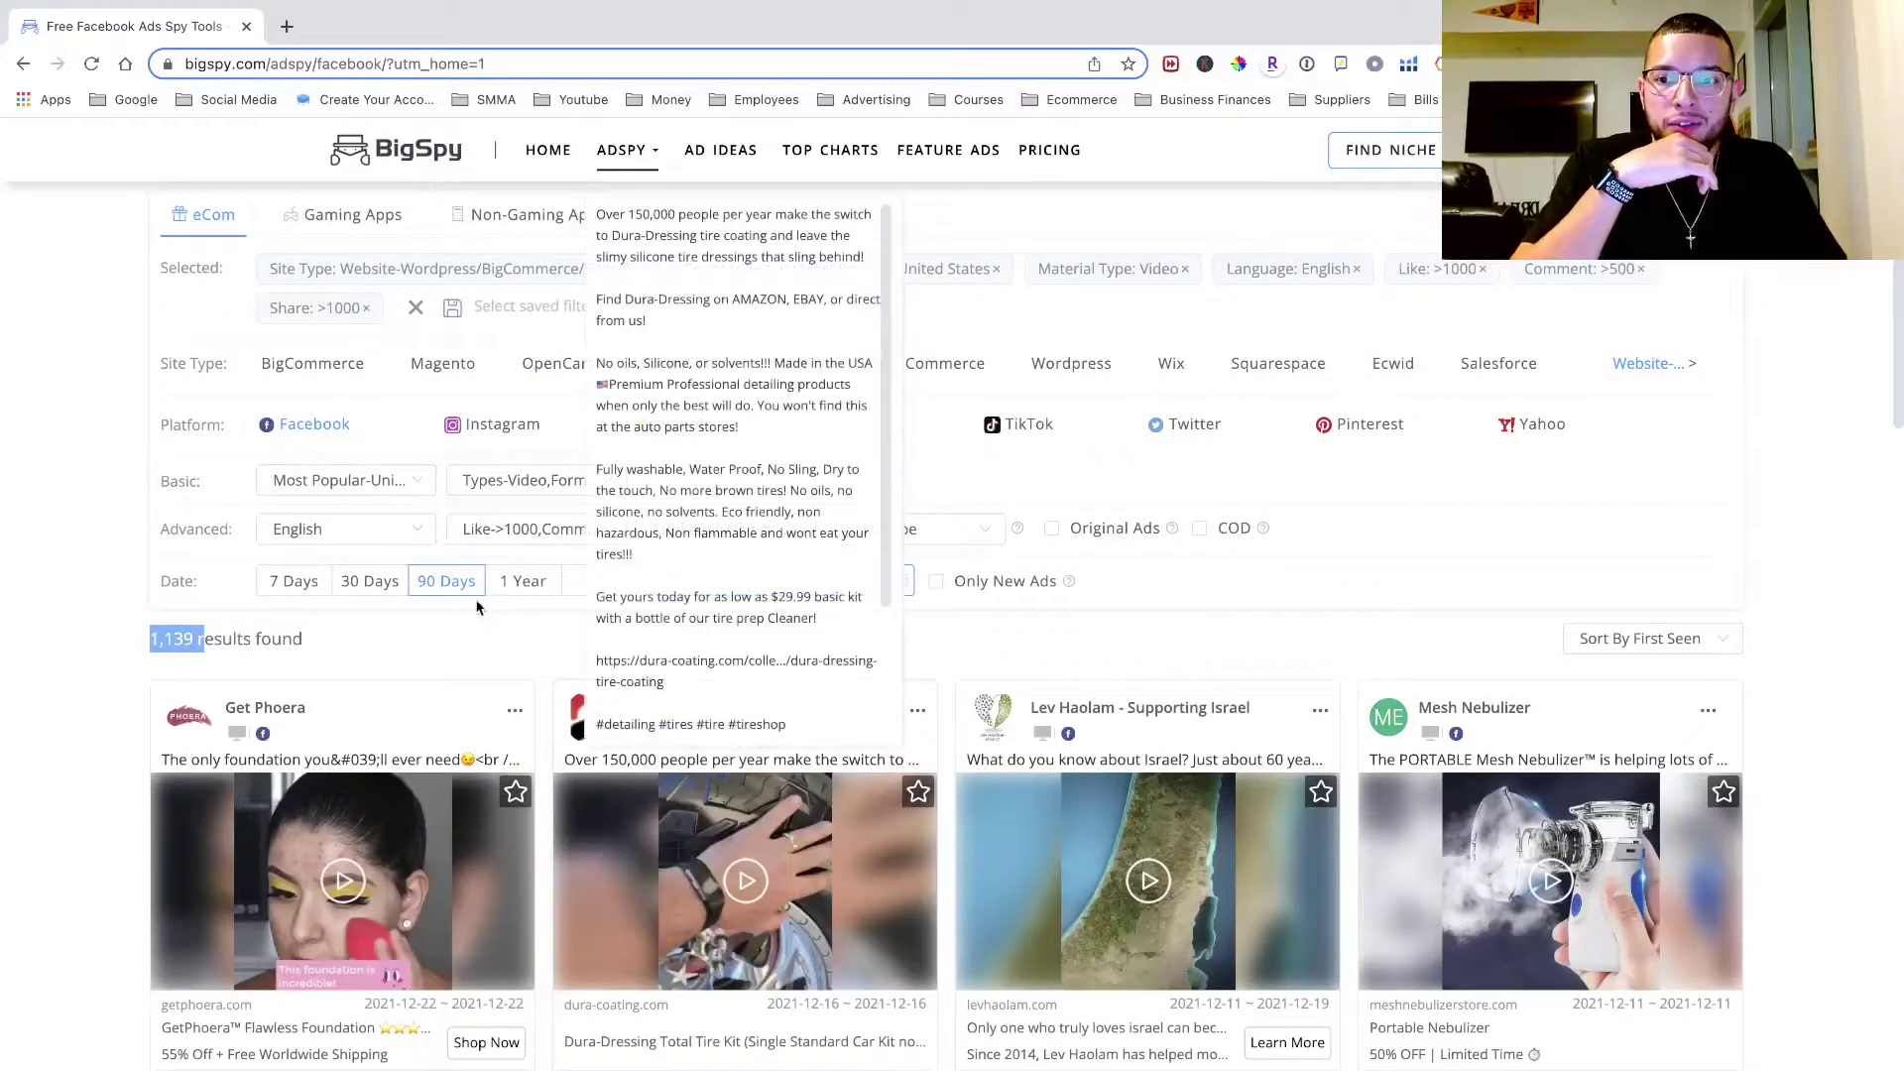
left_click(453, 636)
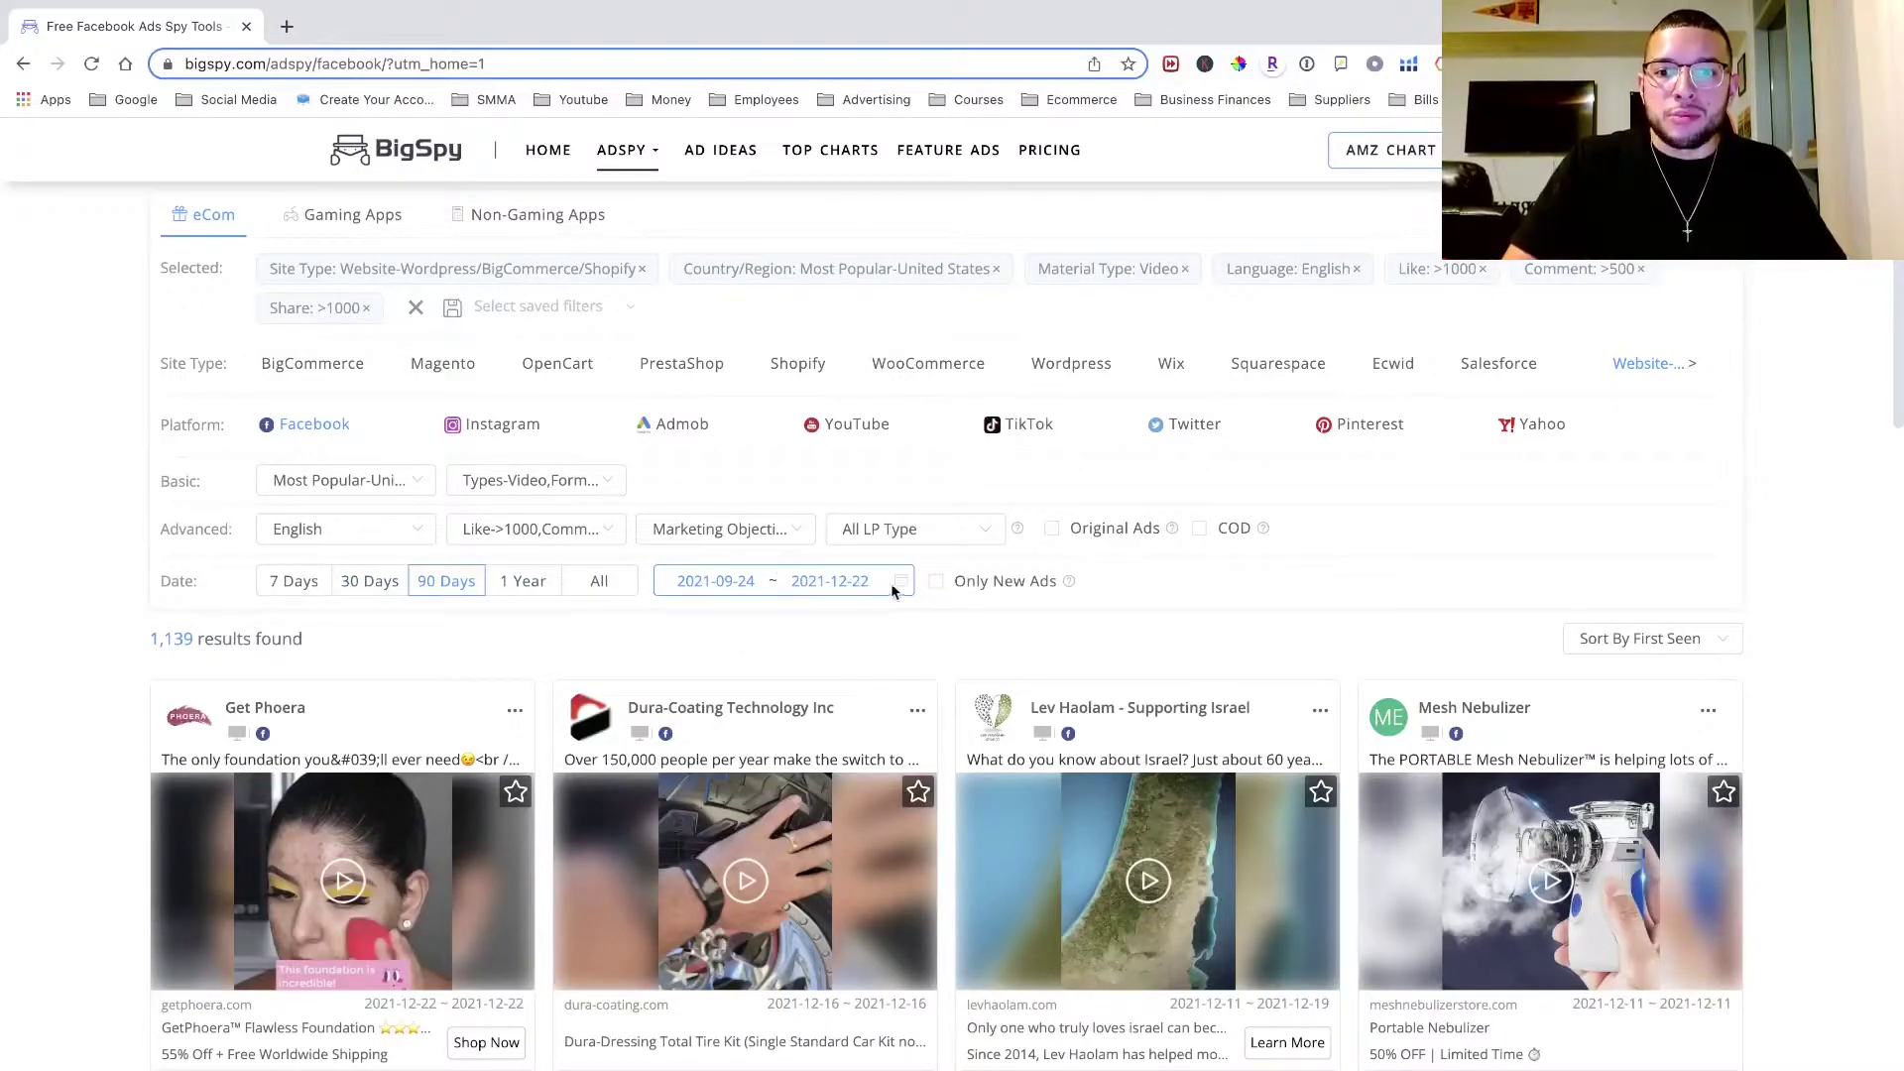
left_click(813, 577)
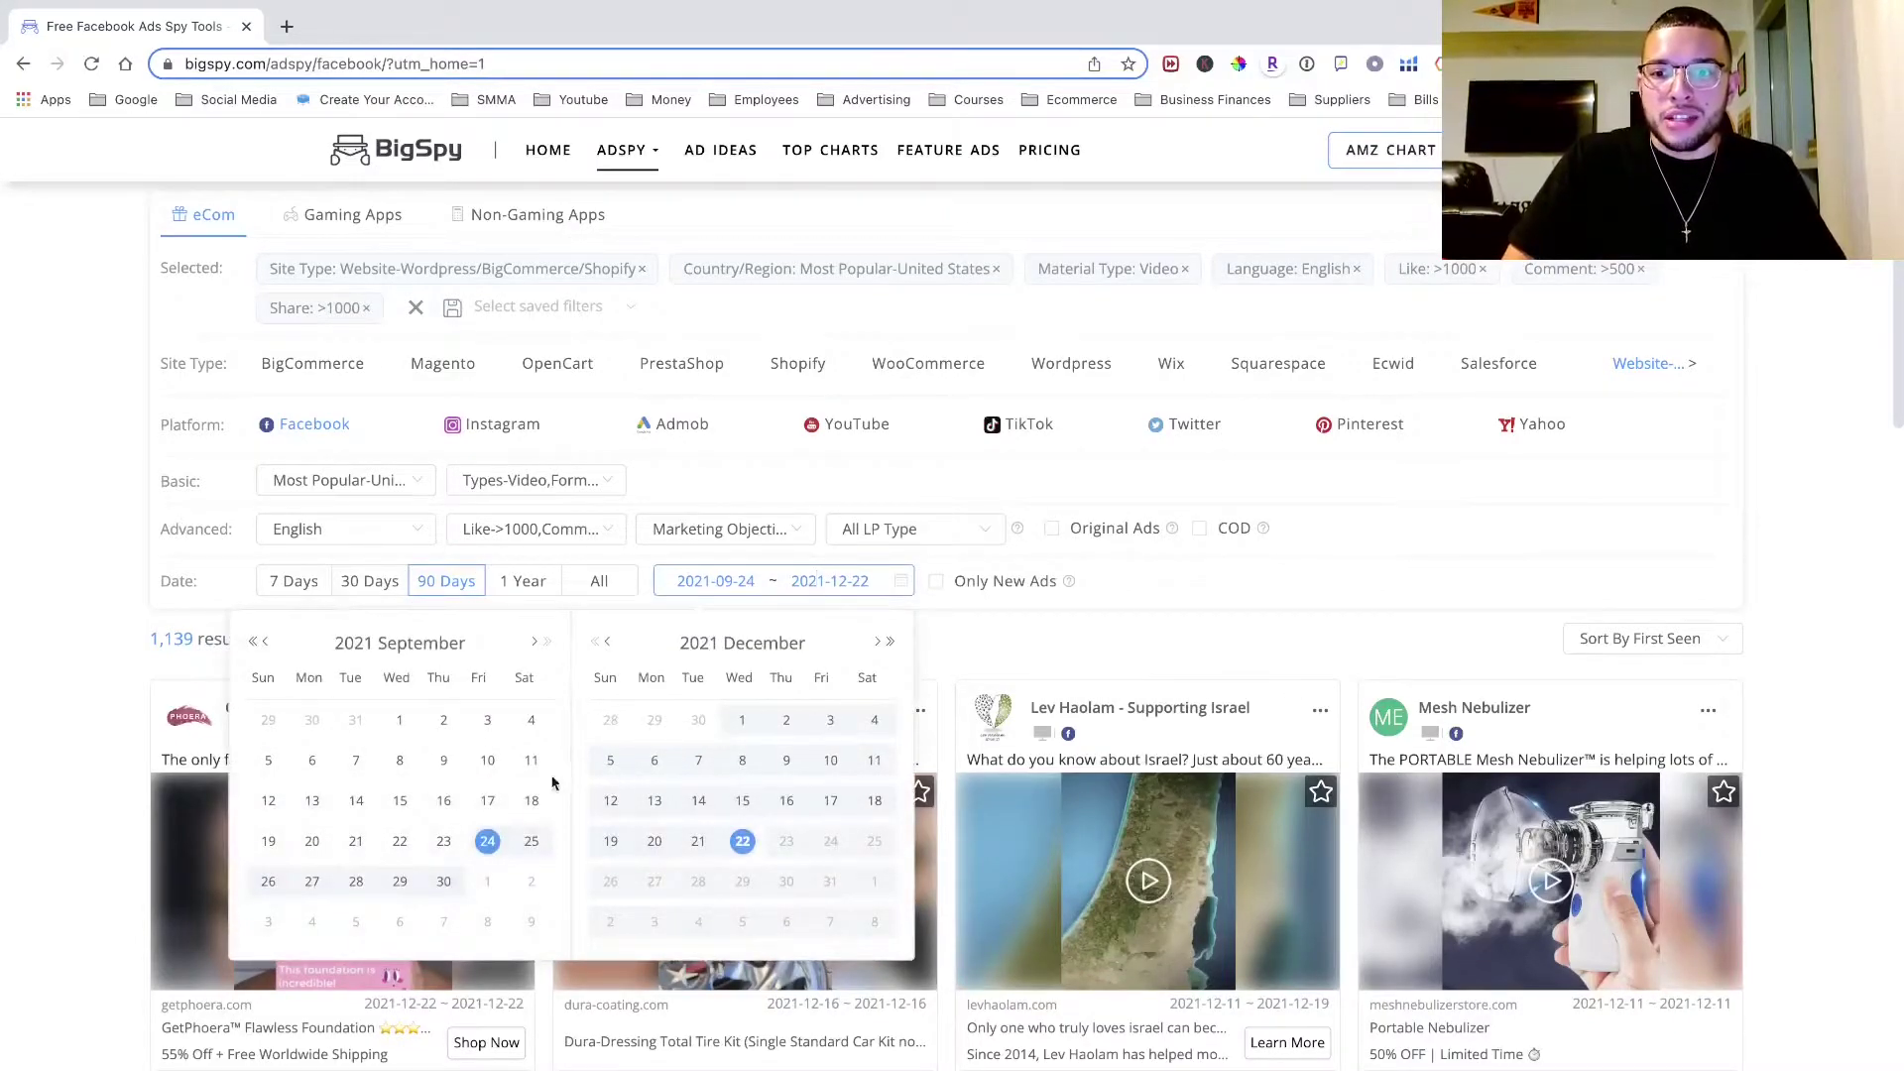
left_click(1222, 592)
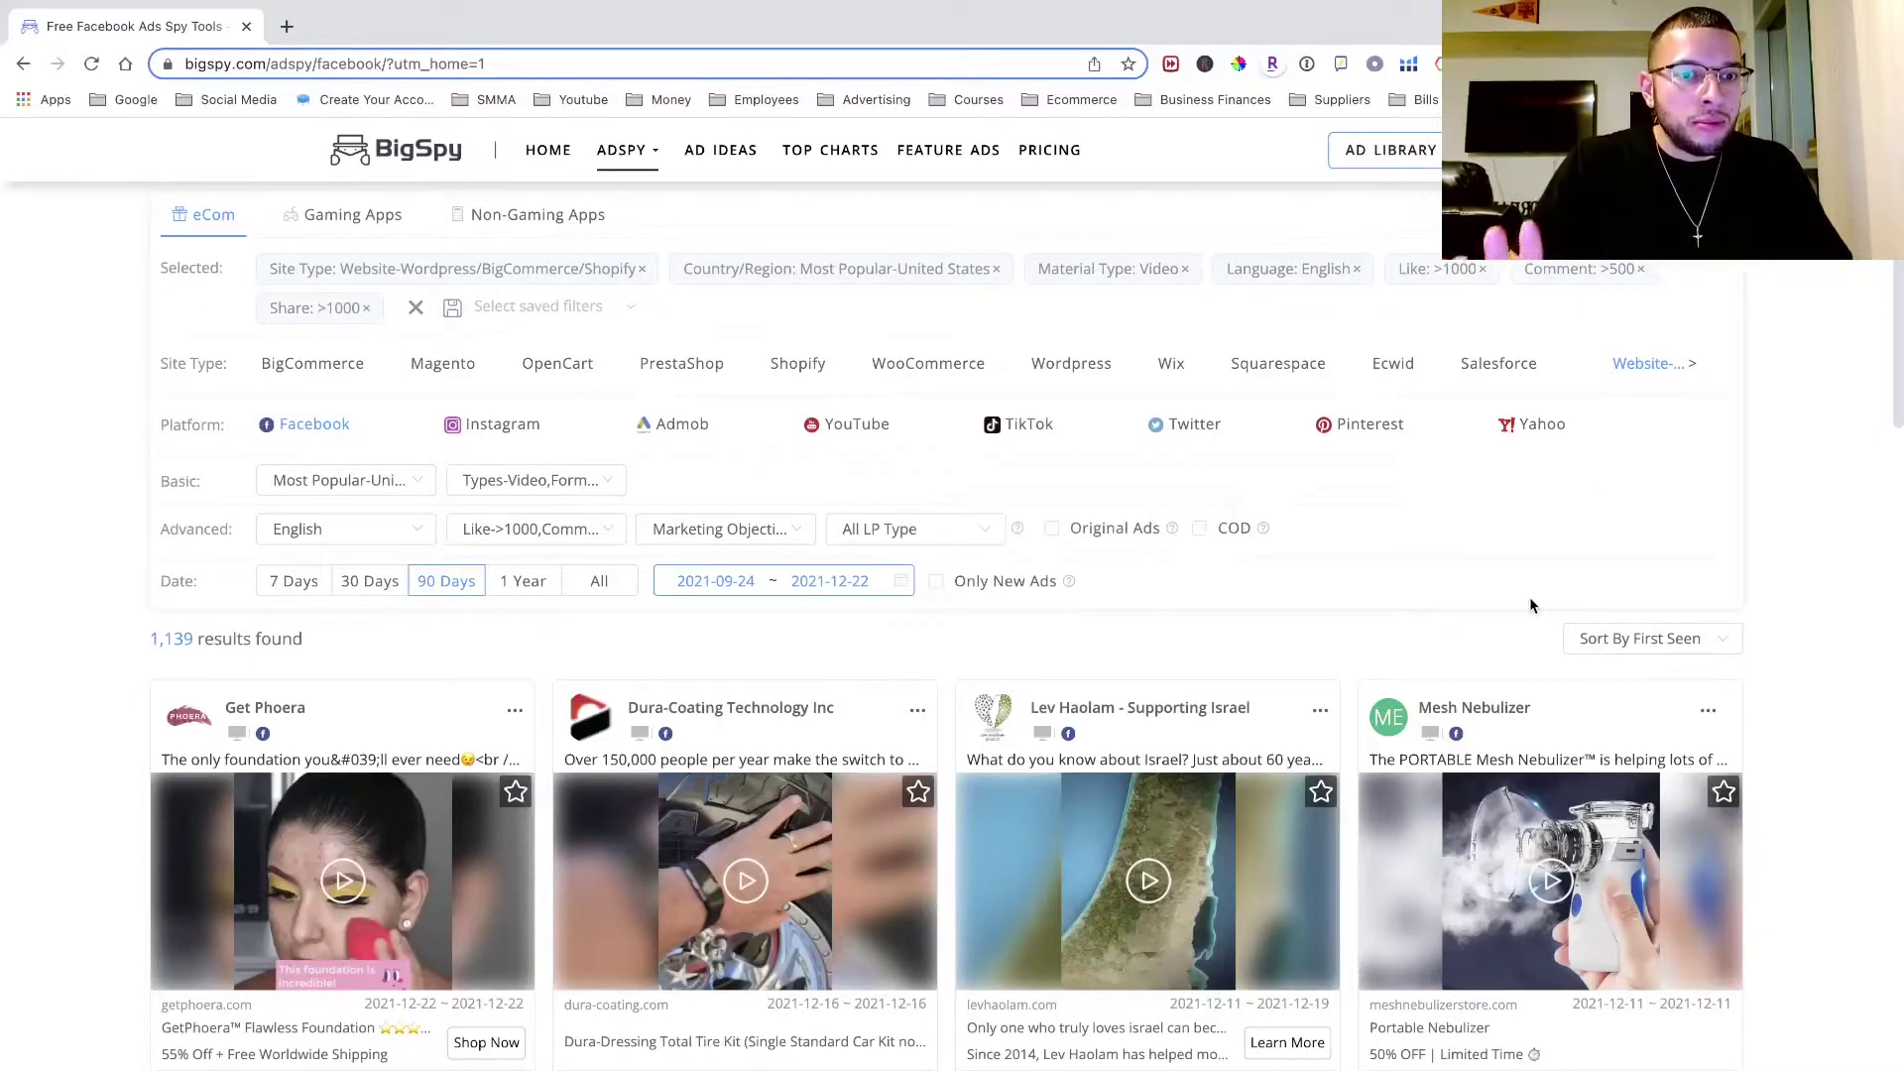
left_click(1727, 654)
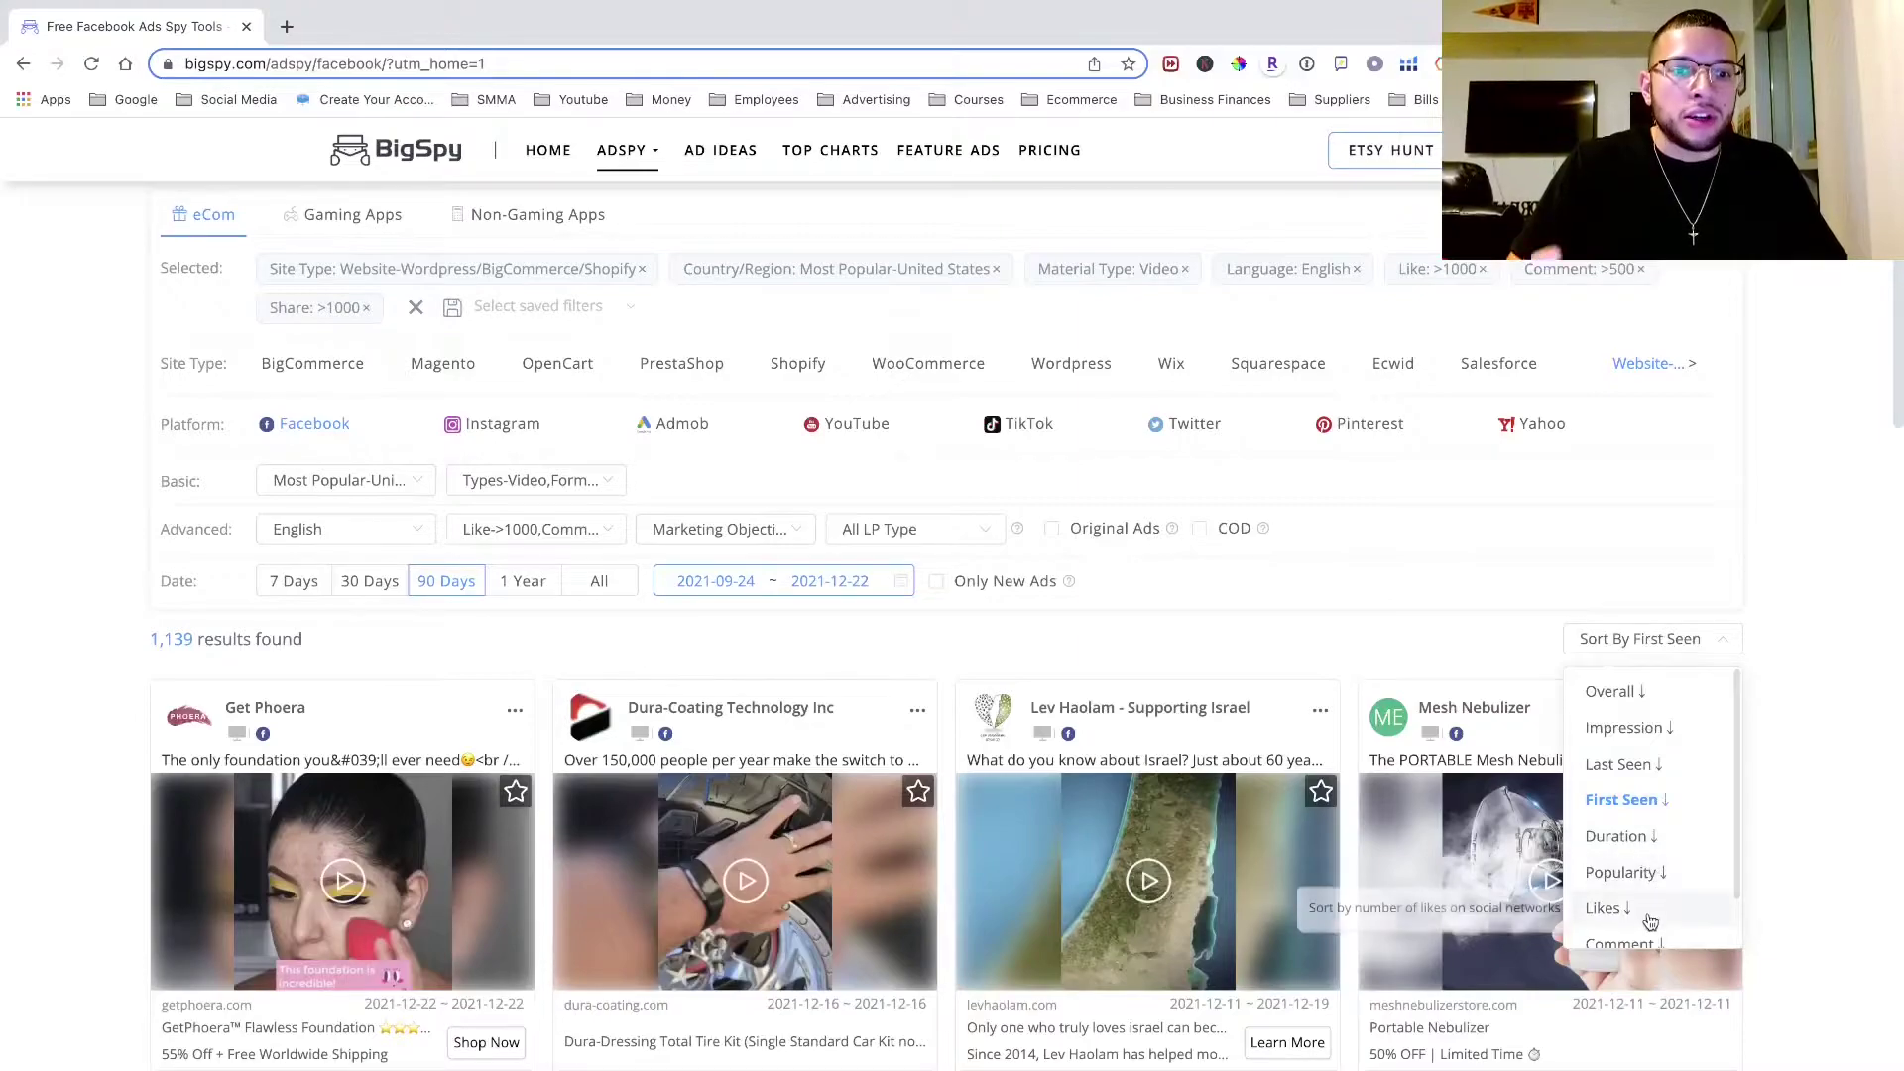
left_click(1418, 547)
- View the Mesh Nebulizer ad's details, expanding its full ad text and checking its impressions
scroll(1418, 541, "down", 4)
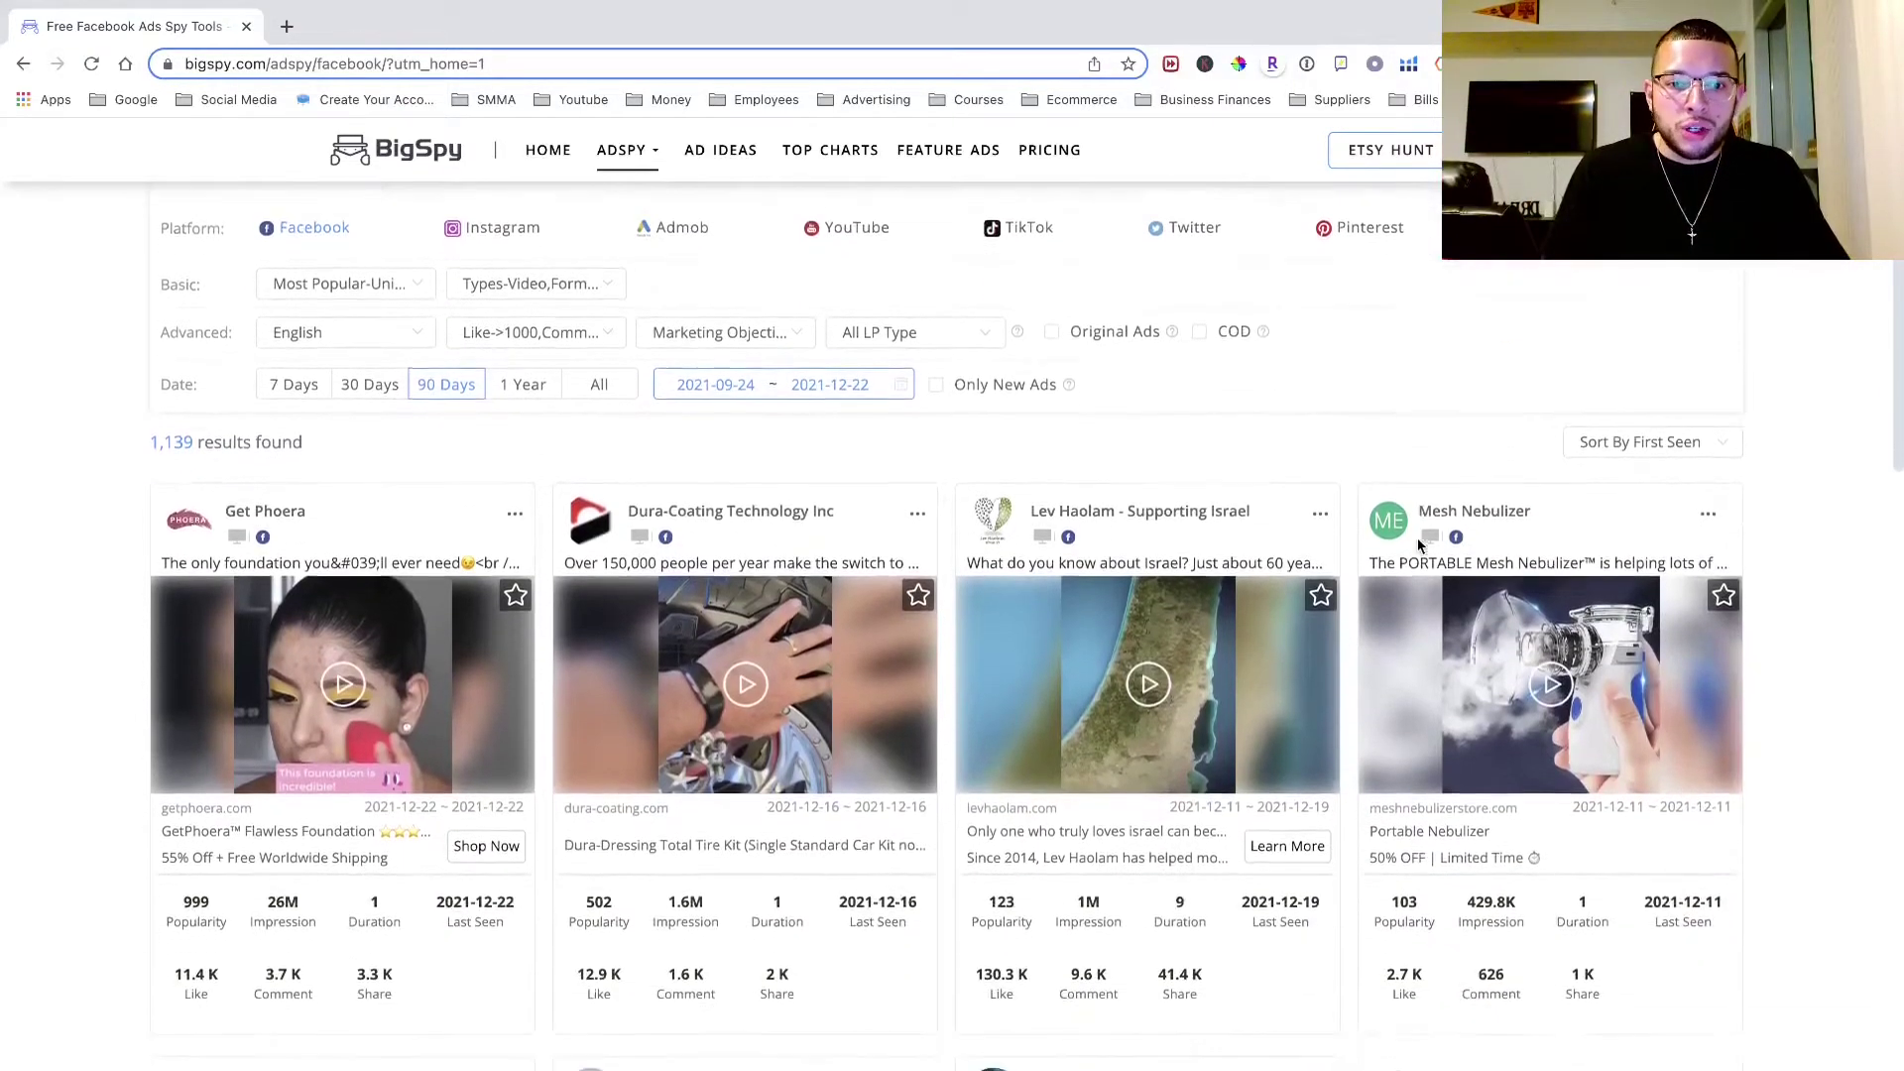
scroll(1414, 546, "up", 1)
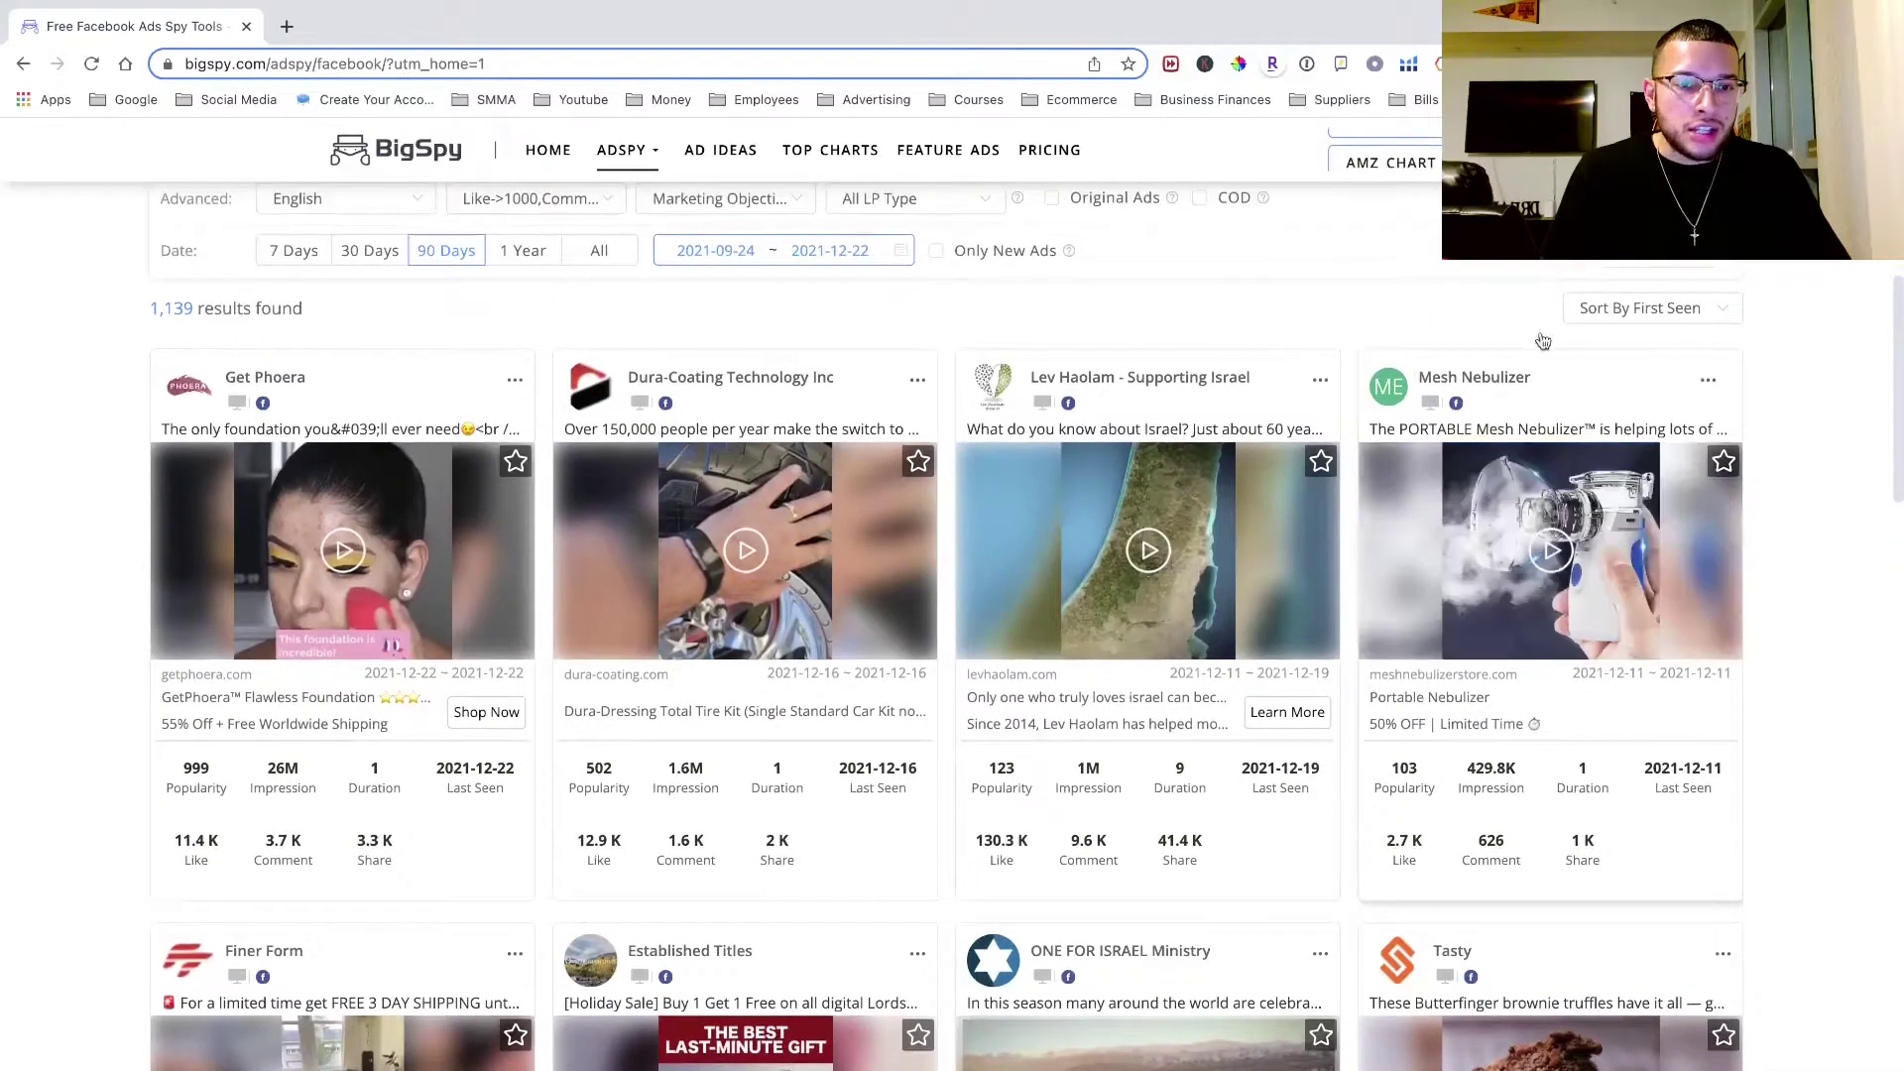
mouse_move(1657, 529)
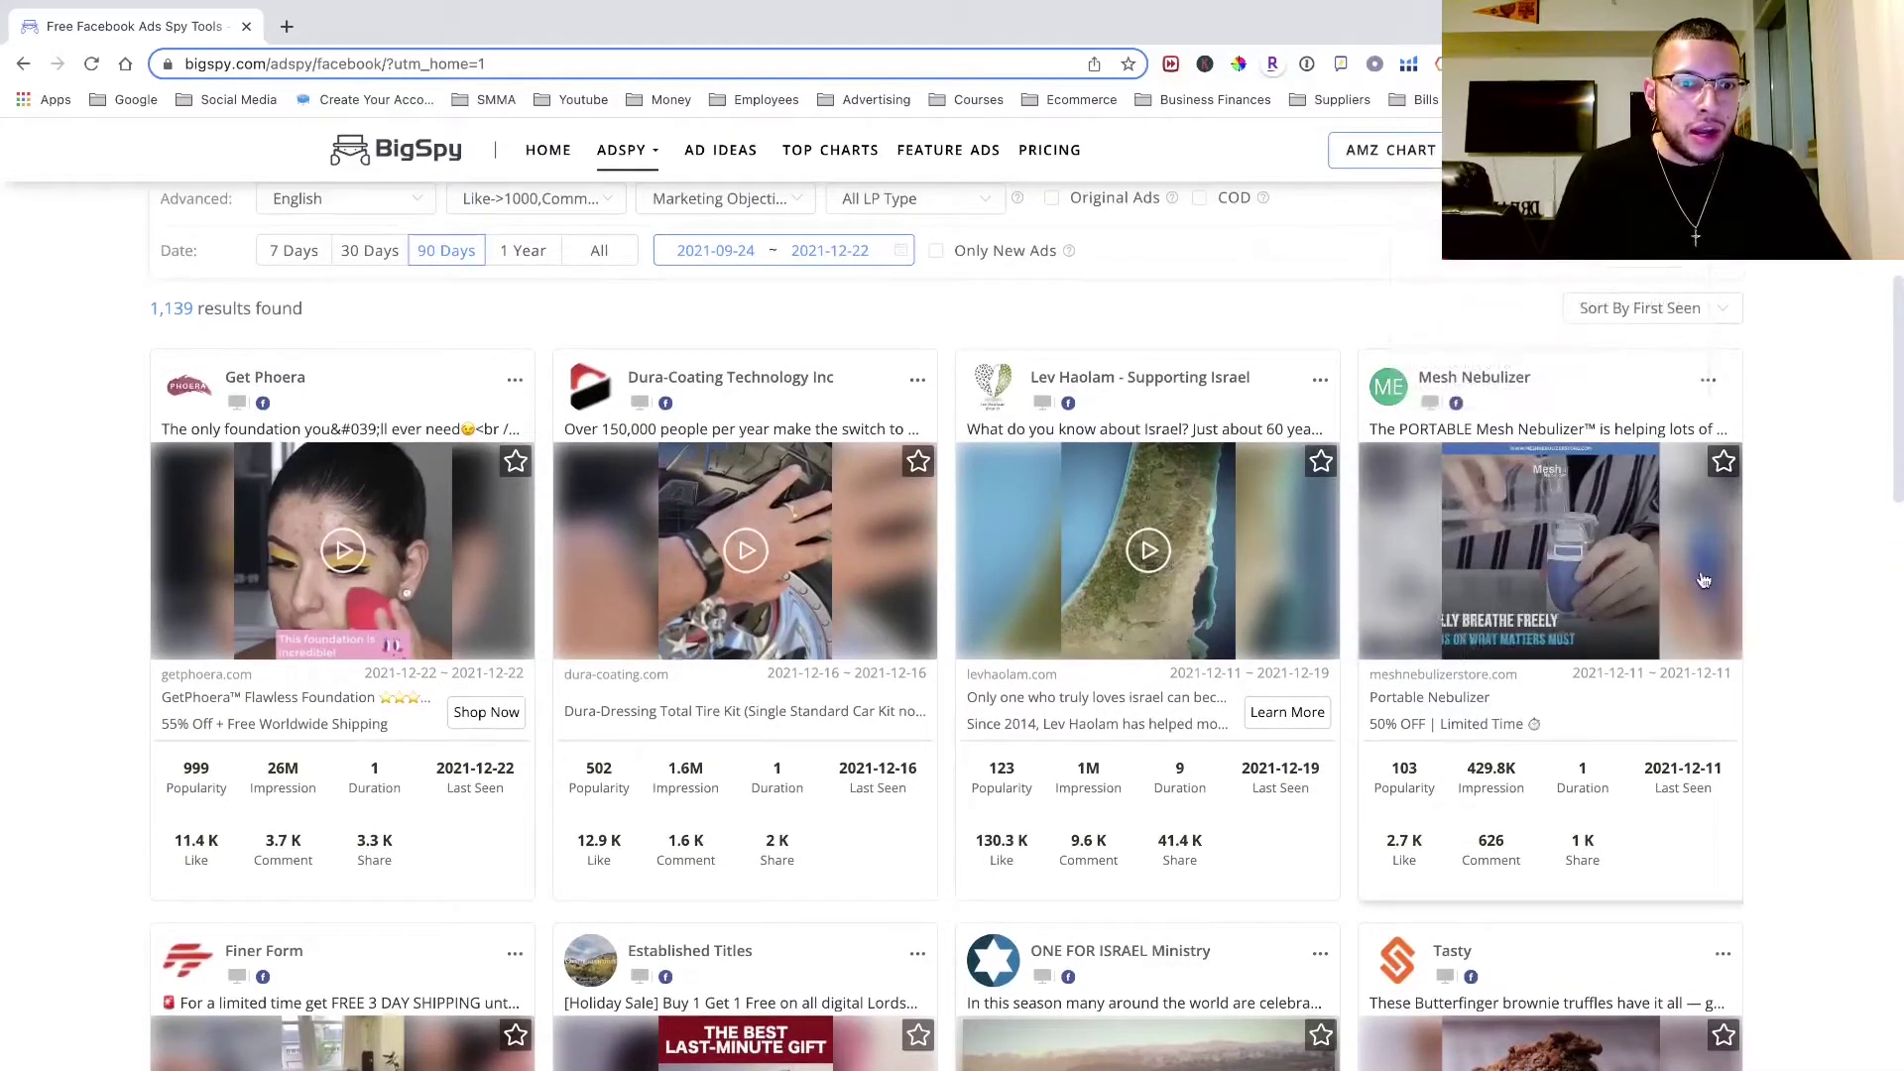
left_click(1702, 579)
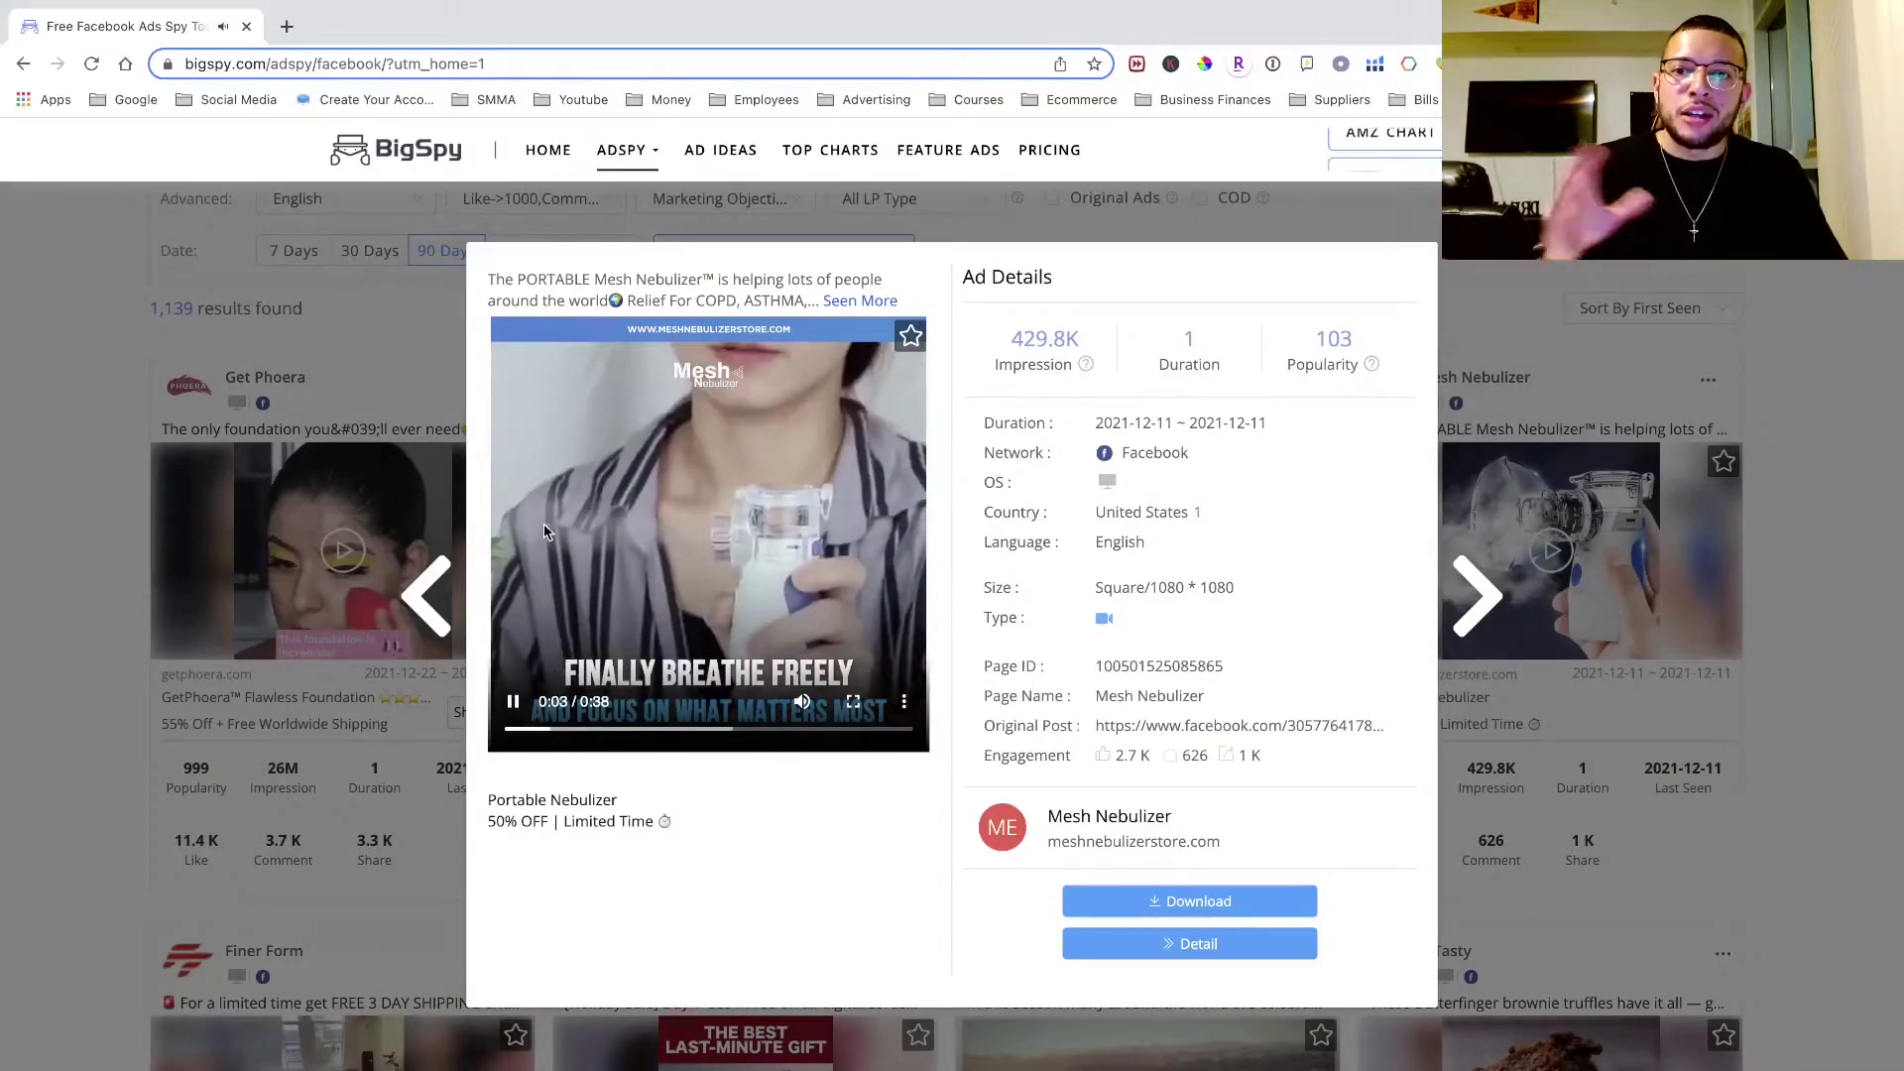
left_click(859, 300)
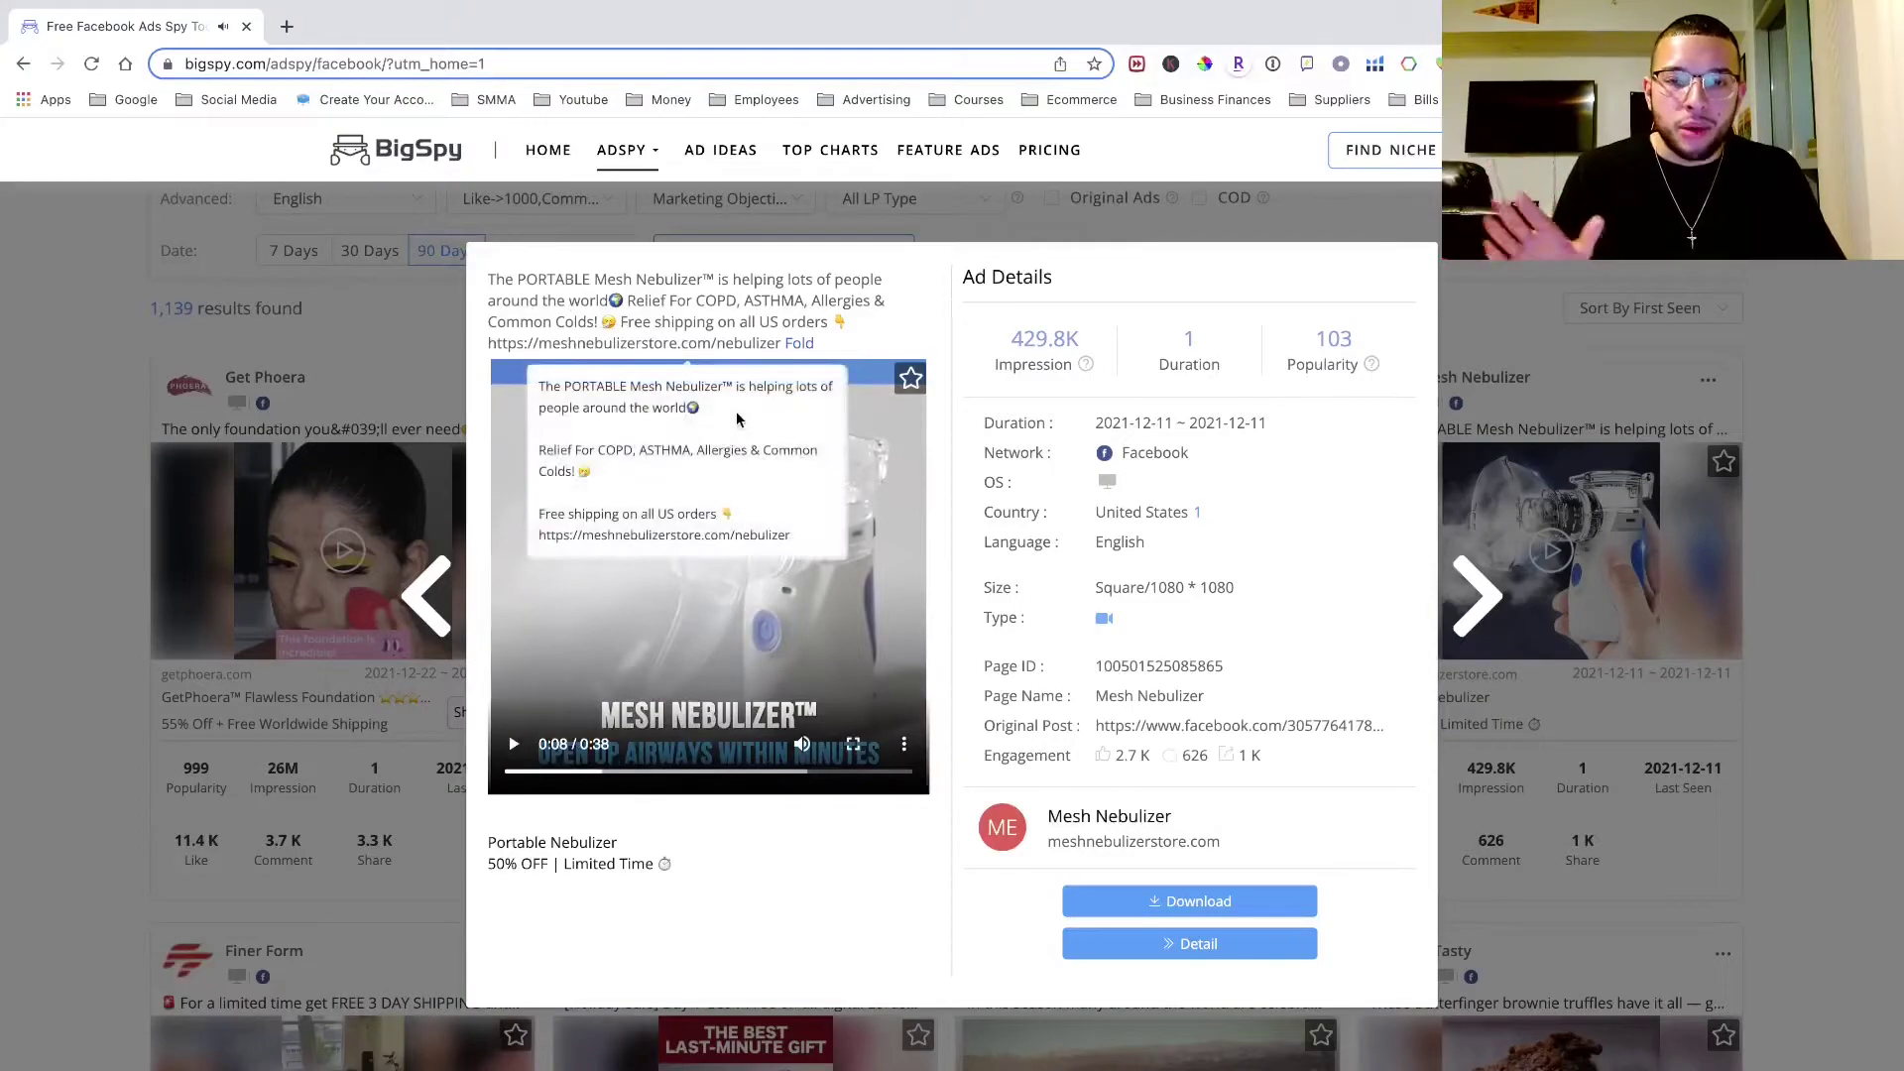
left_click_drag(998, 344, 1111, 347)
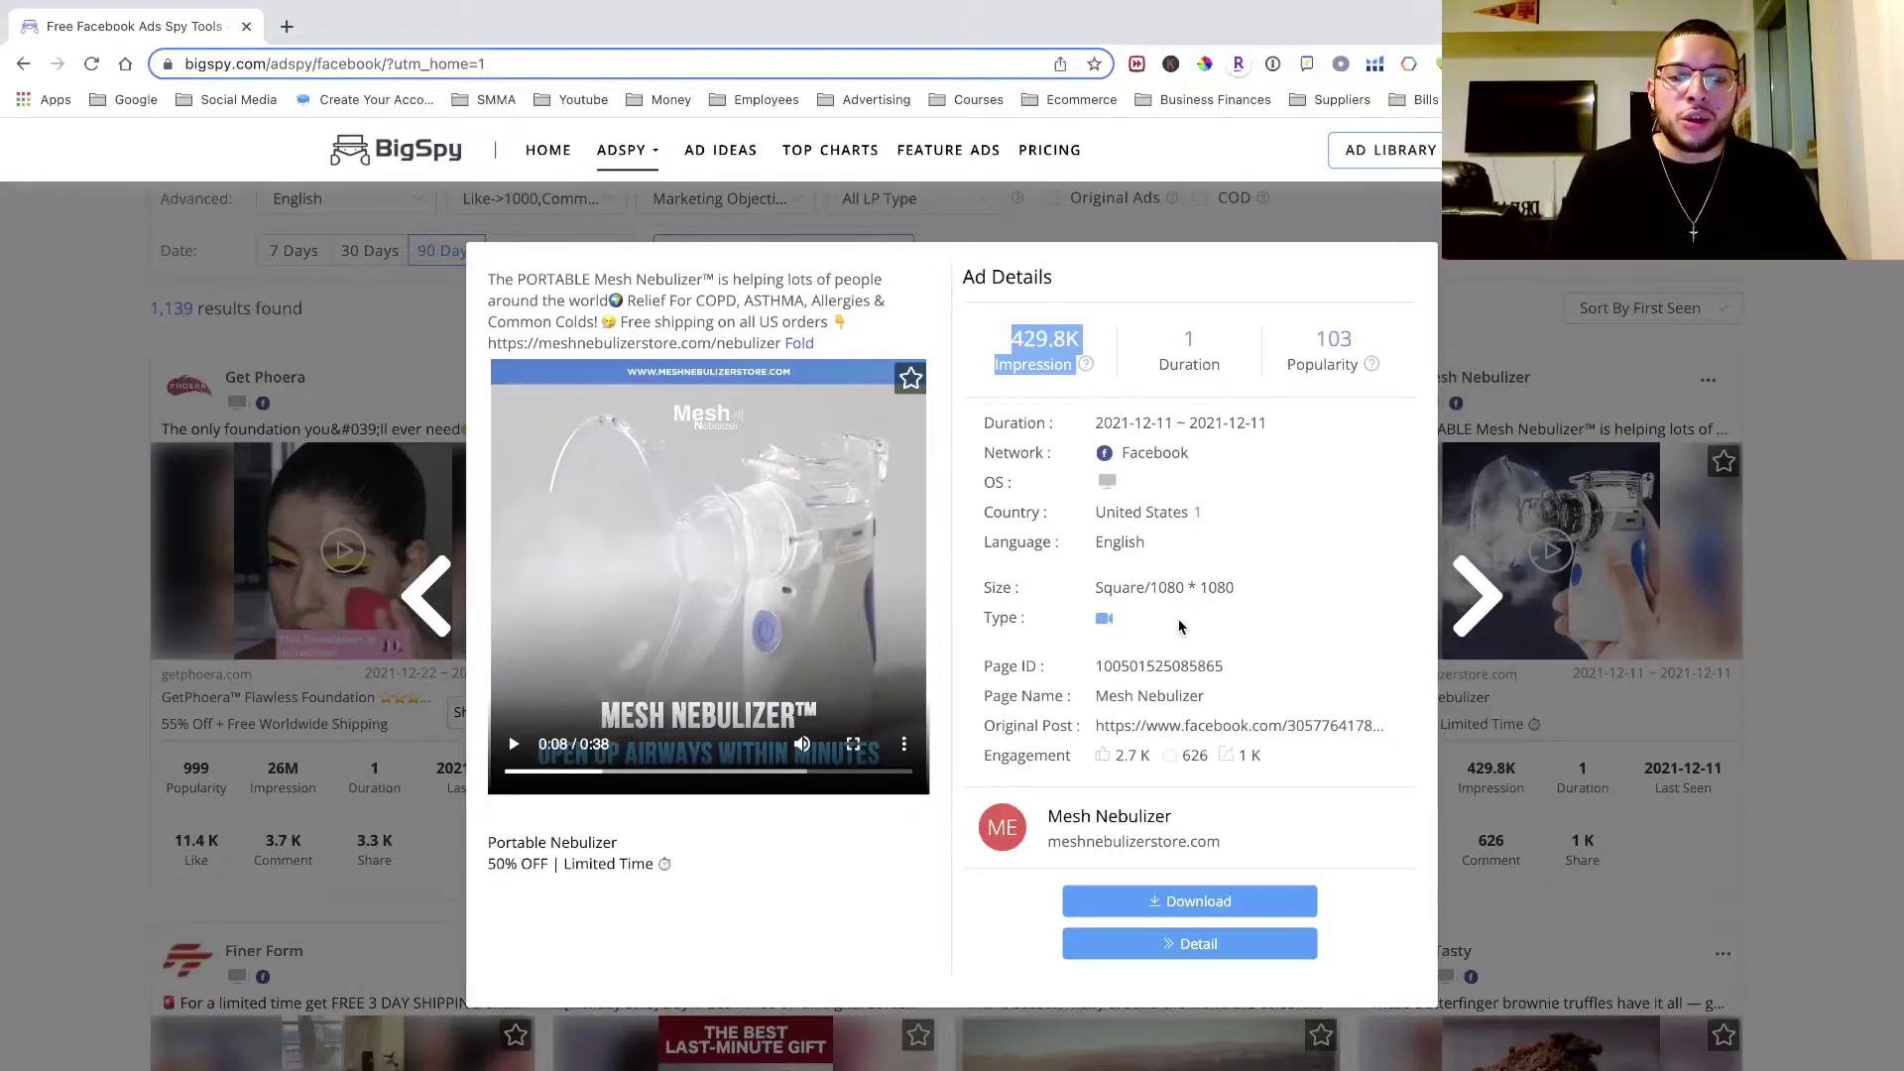
- Open the ad's original Facebook post in a separate tab, and copy the store link from the ad text
left_click(1148, 734)
left_click(199, 37)
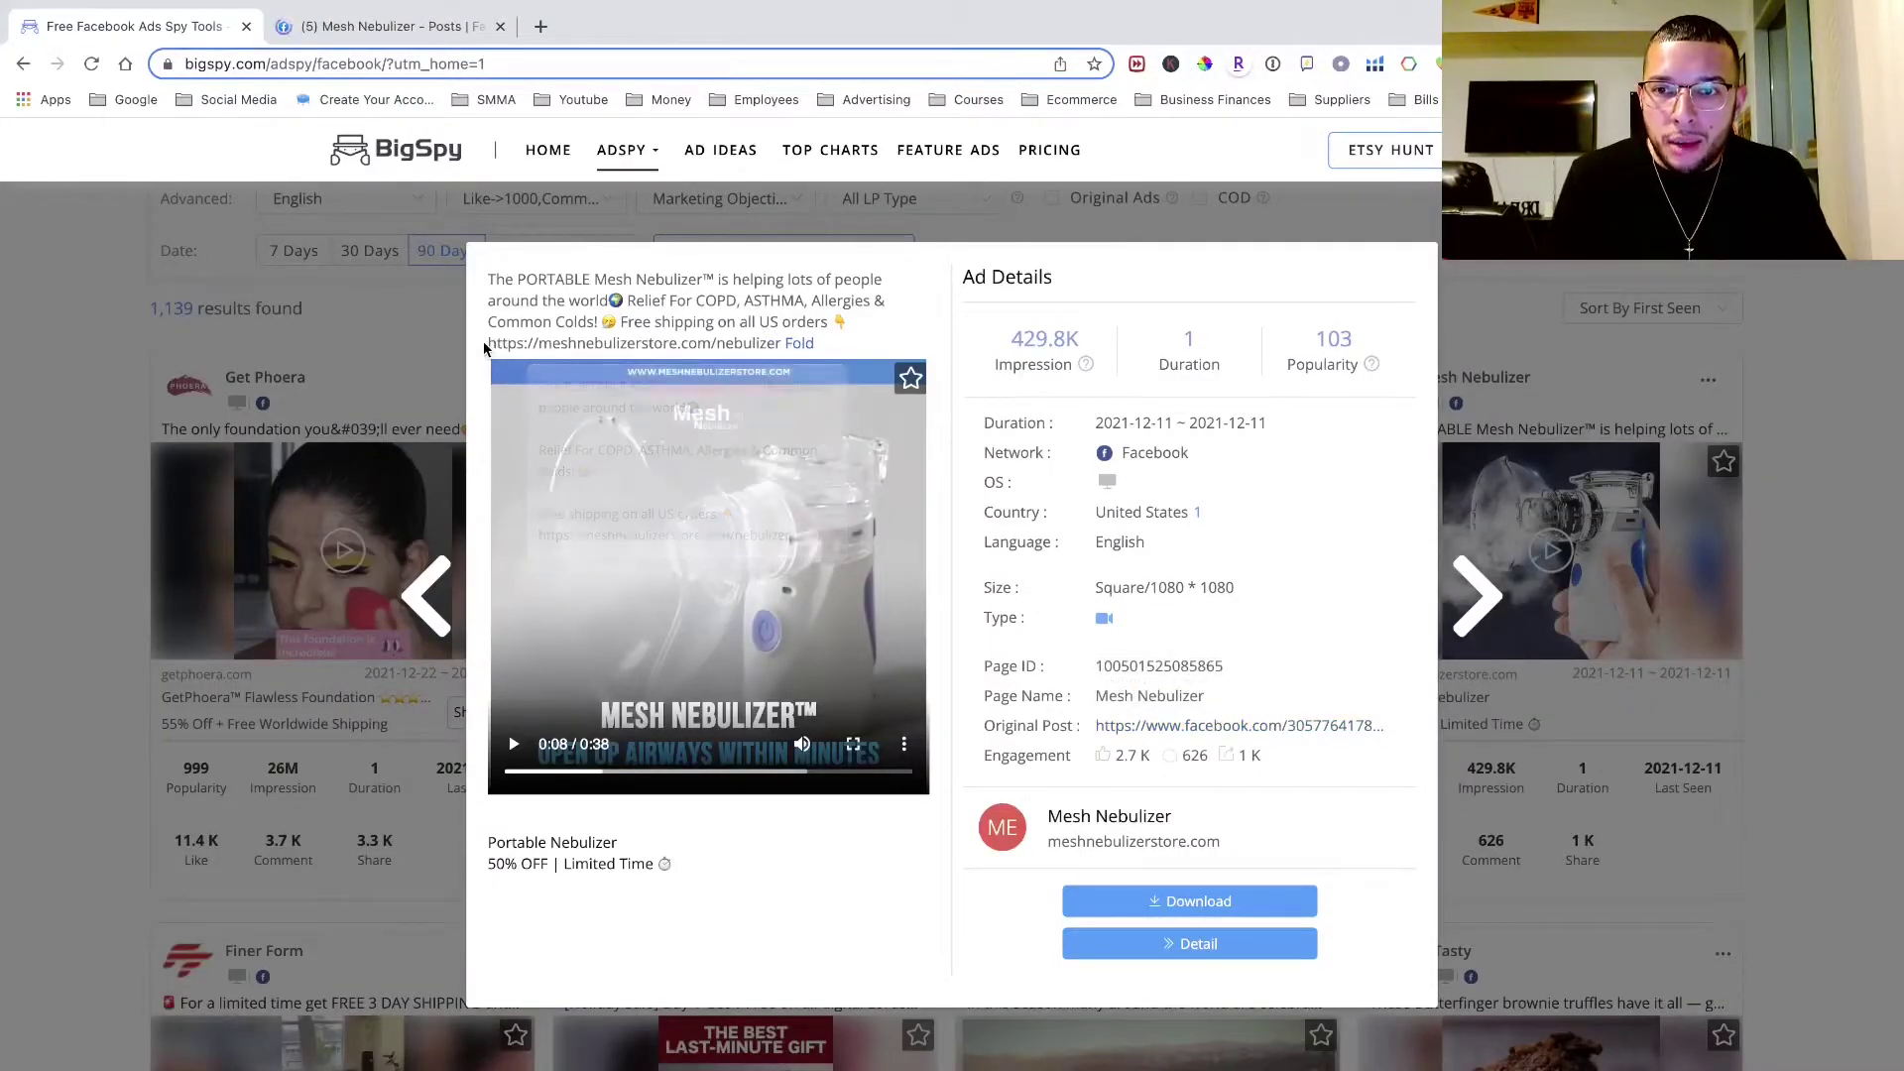
left_click_drag(488, 278, 636, 350)
left_click_drag(496, 344, 781, 355)
key("super+c")
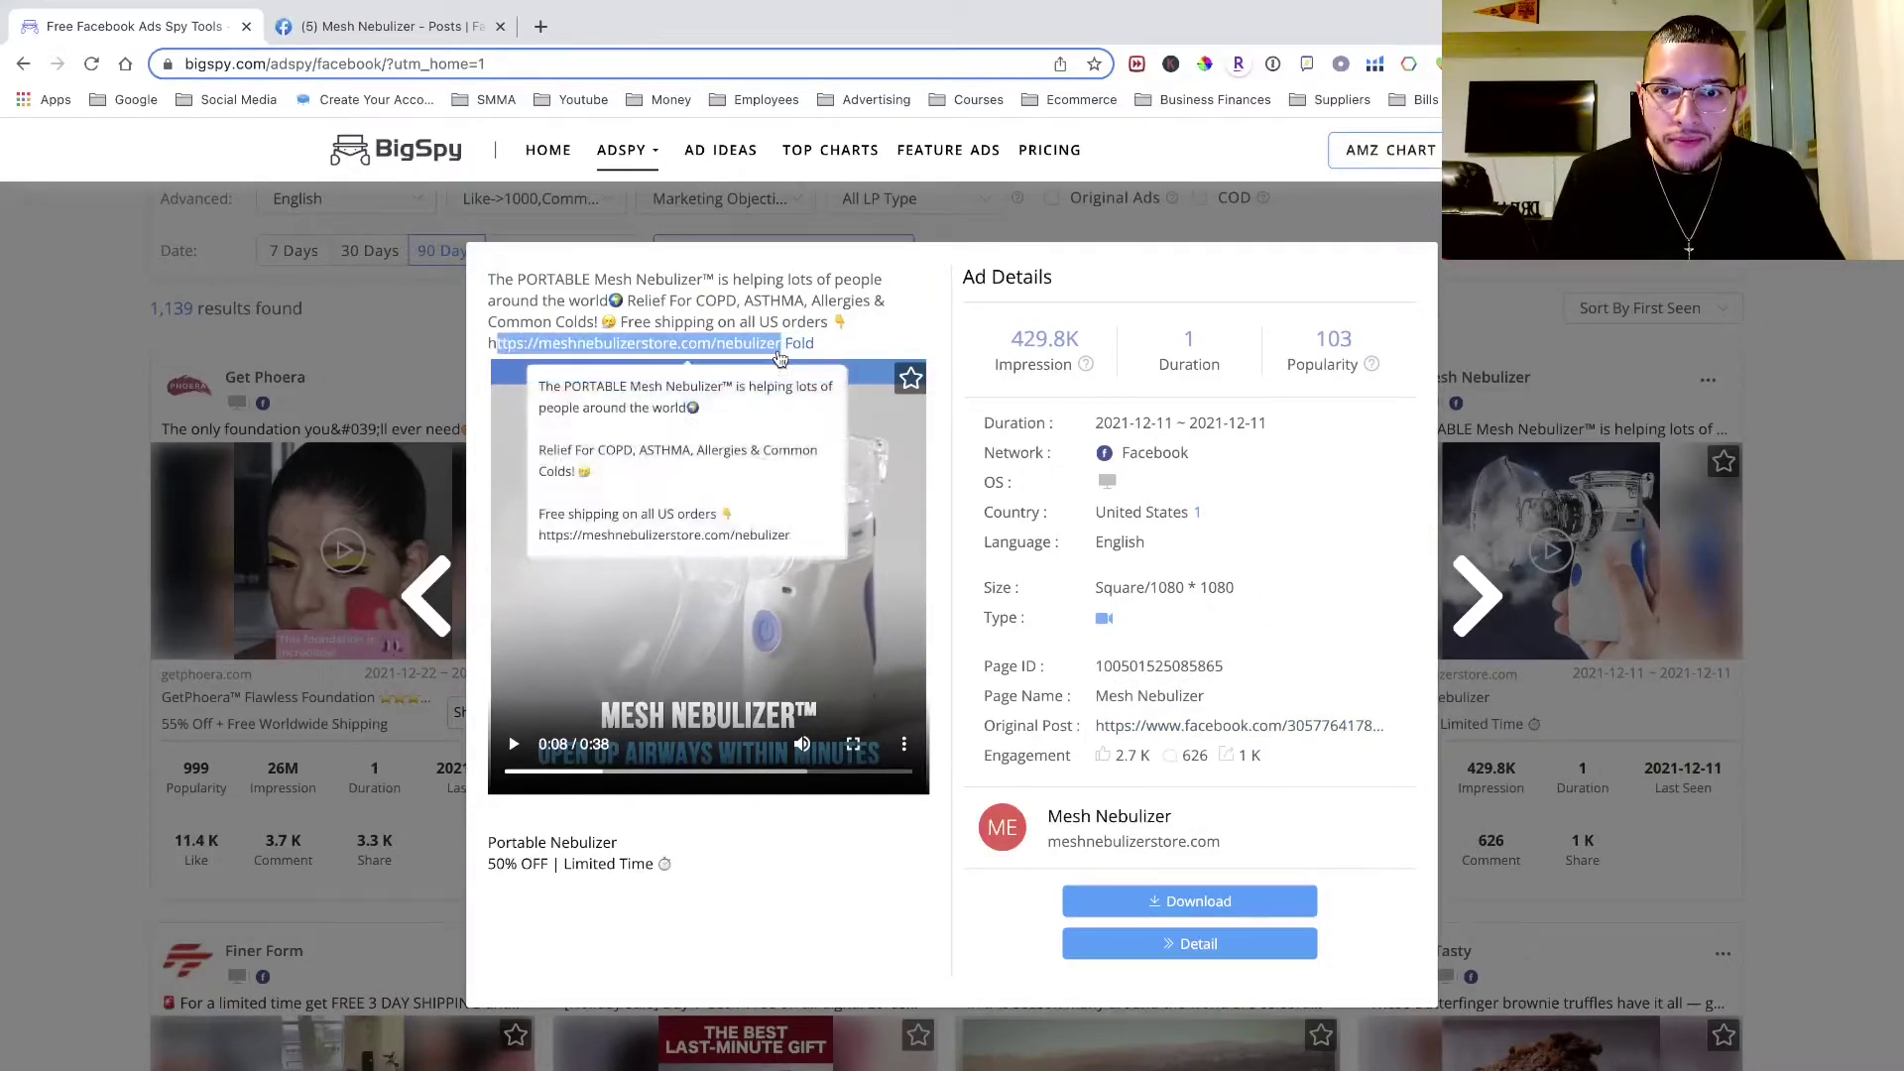
left_click(537, 27)
key("super+v")
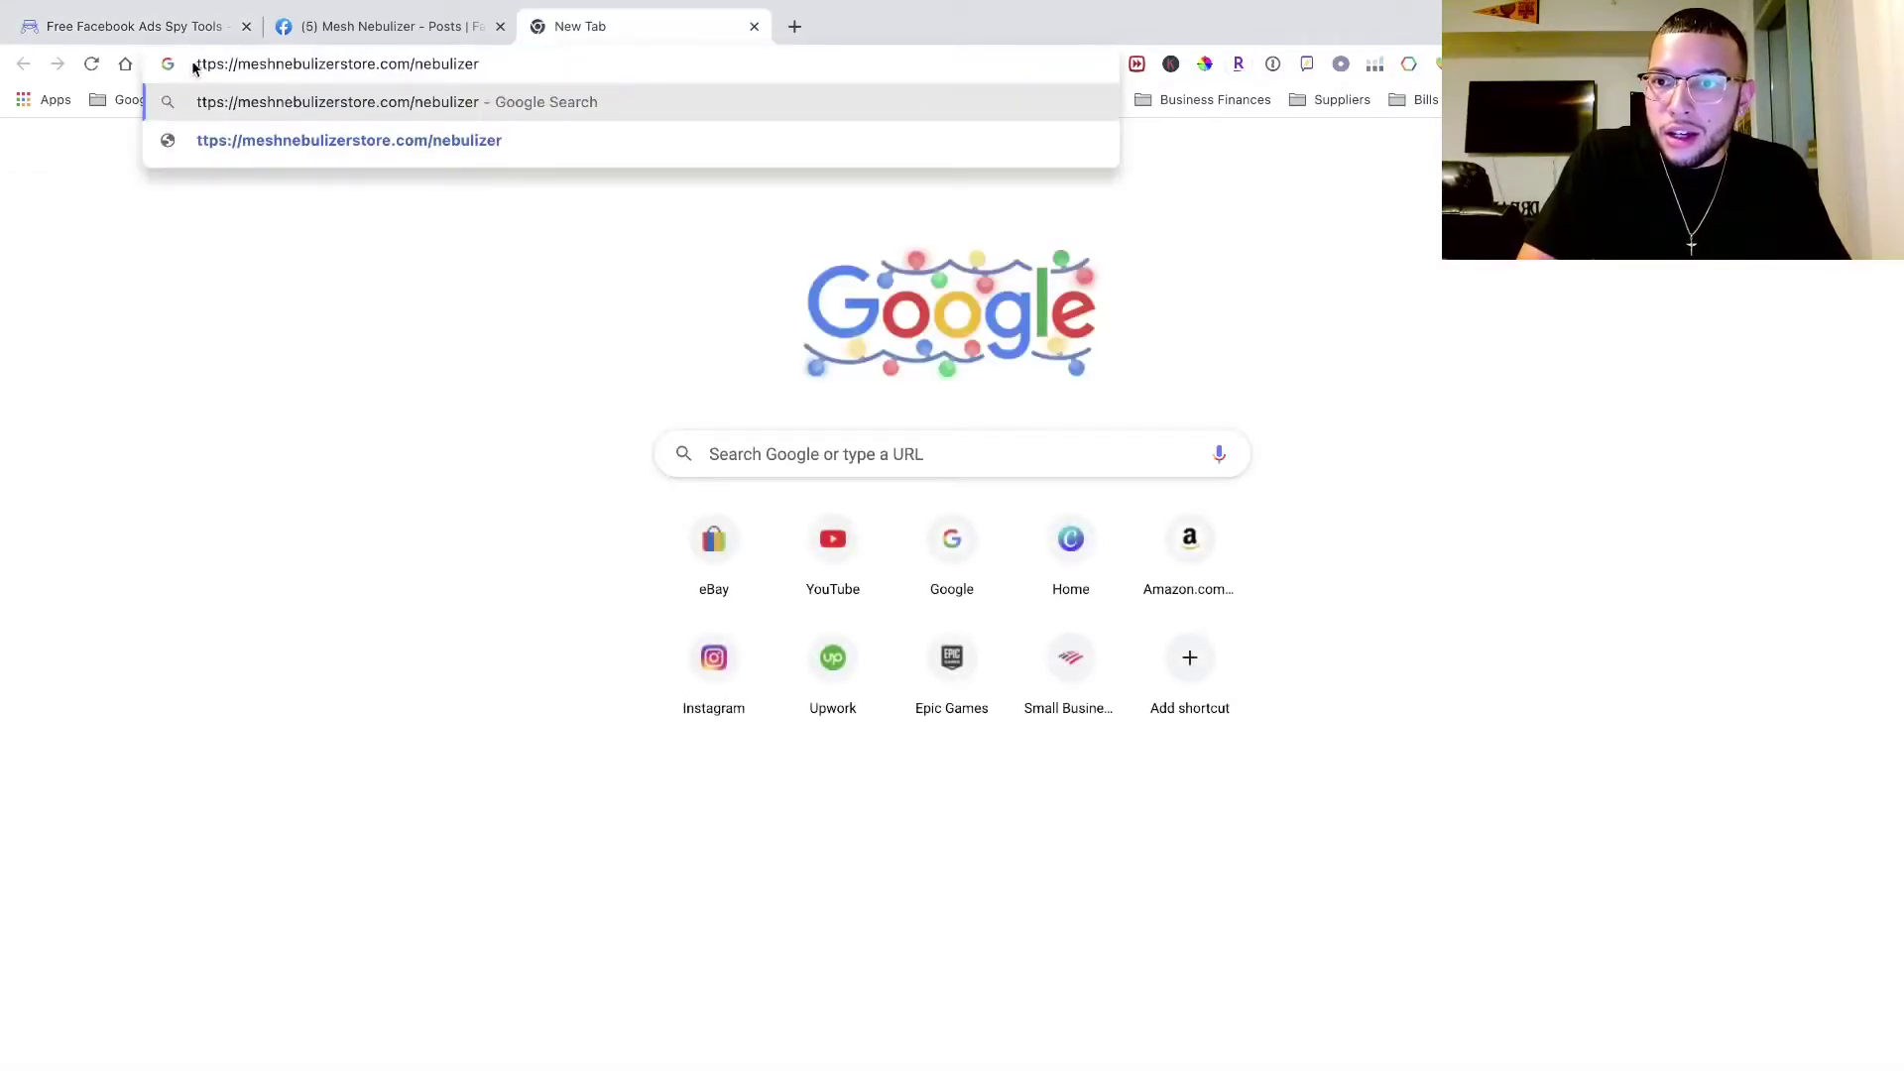
left_click(197, 65)
type("h")
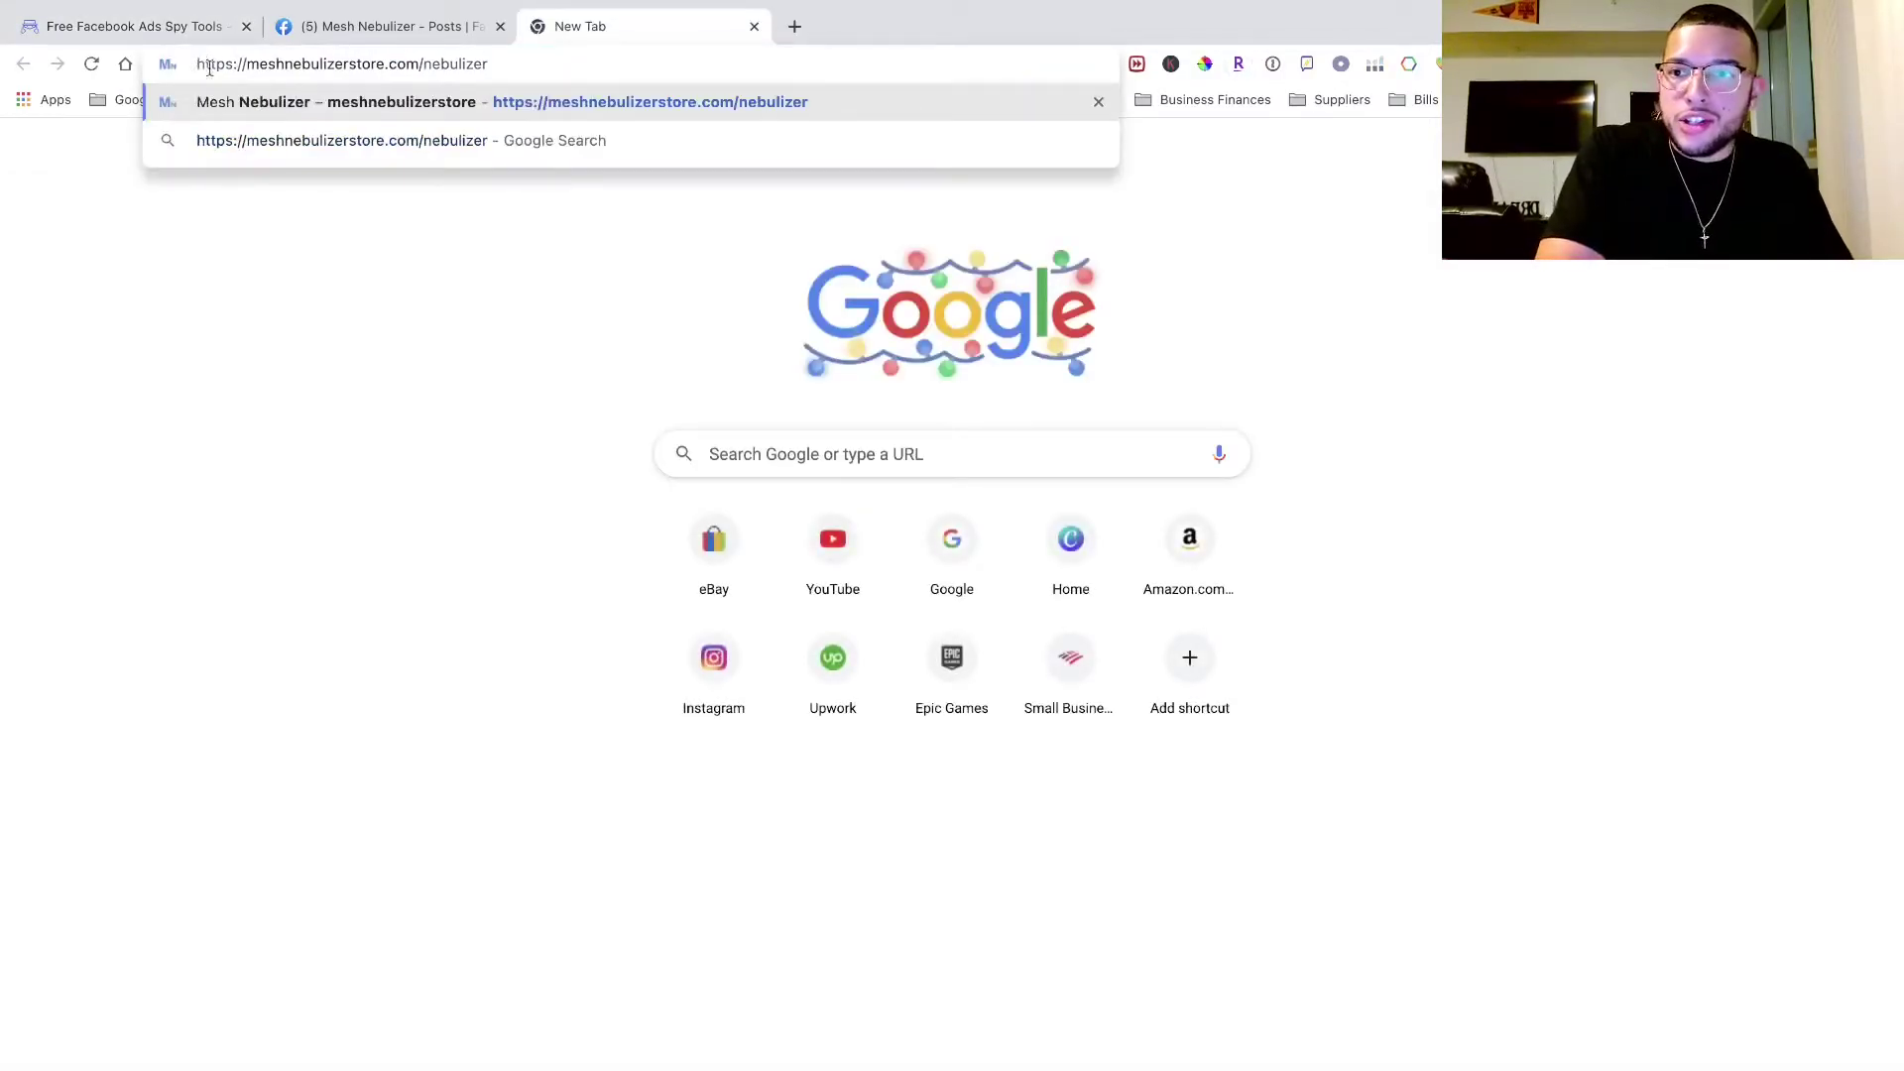
key("Return")
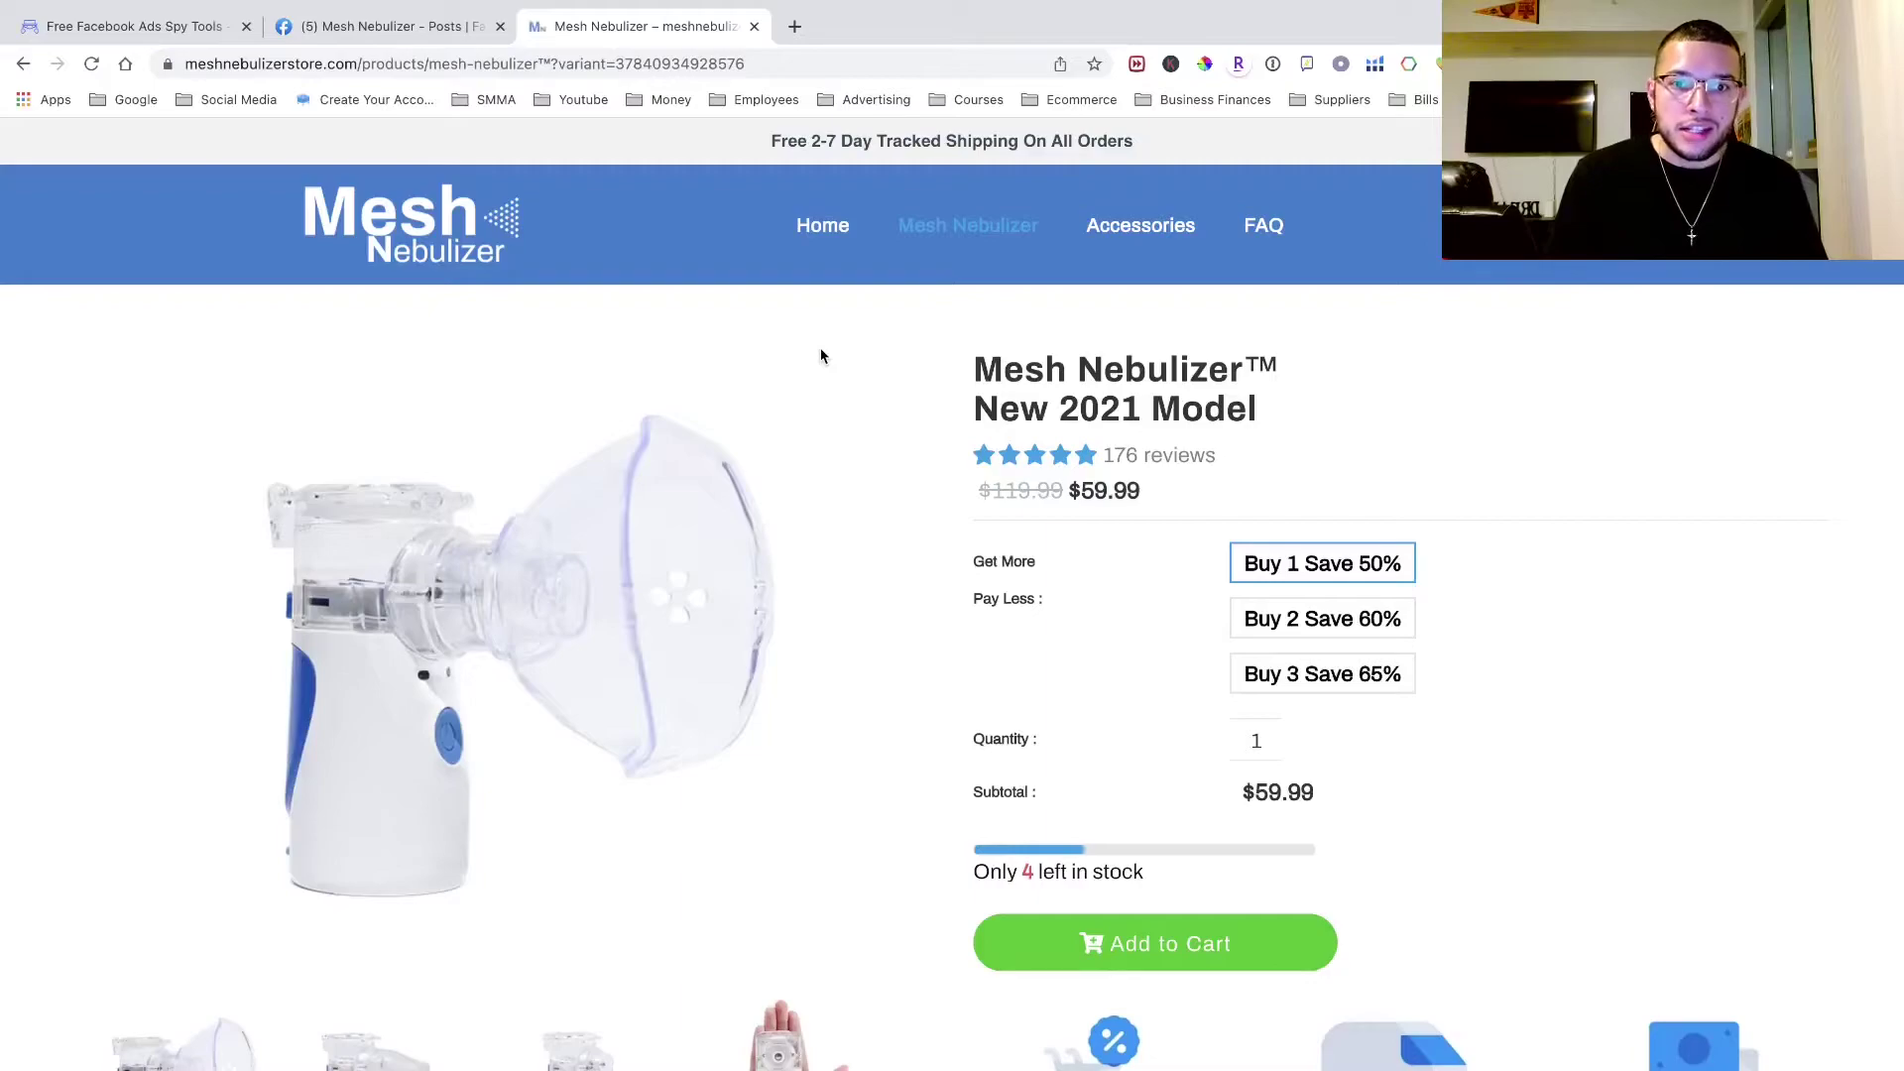
- Examine the Mesh Nebulizer product page, from the purchase offers down through the product description sections
scroll(847, 618, "down", 3)
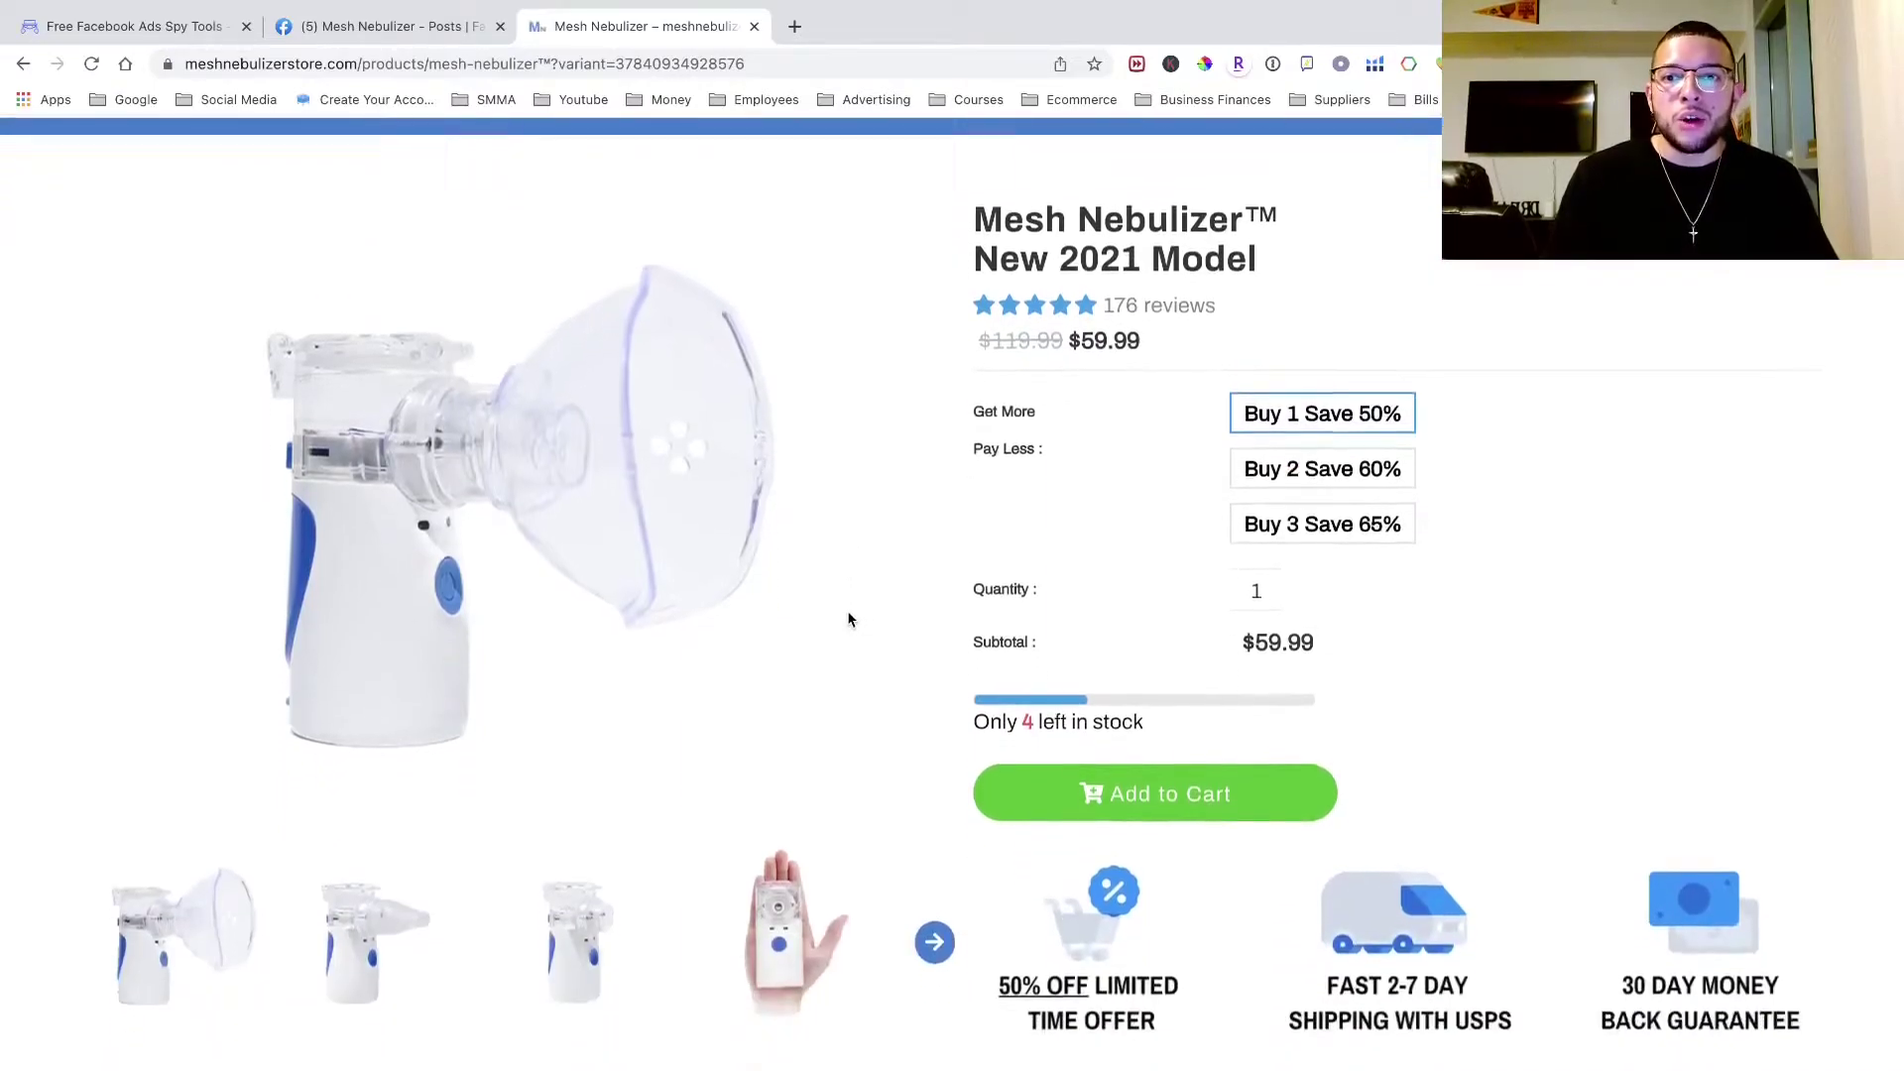
scroll(847, 618, "down", 10)
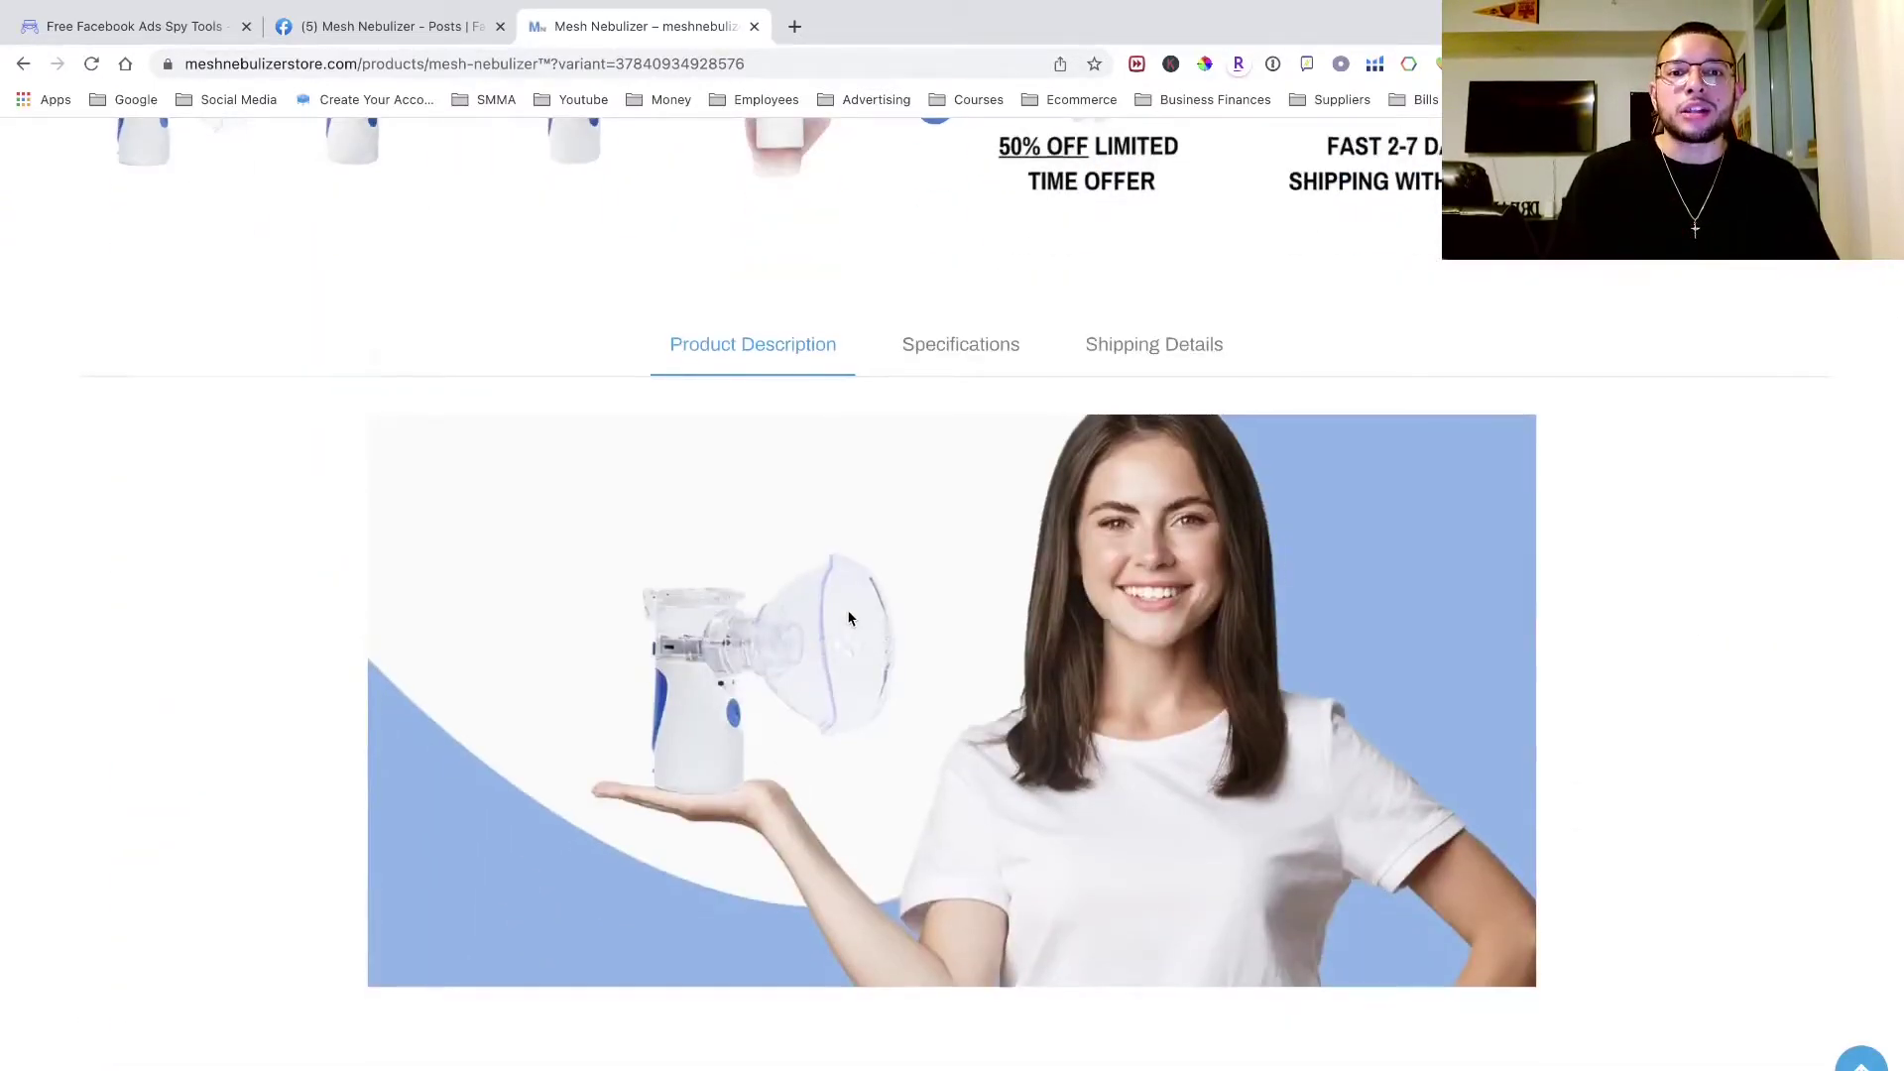
scroll(848, 618, "down", 9)
scroll(848, 615, "down", 10)
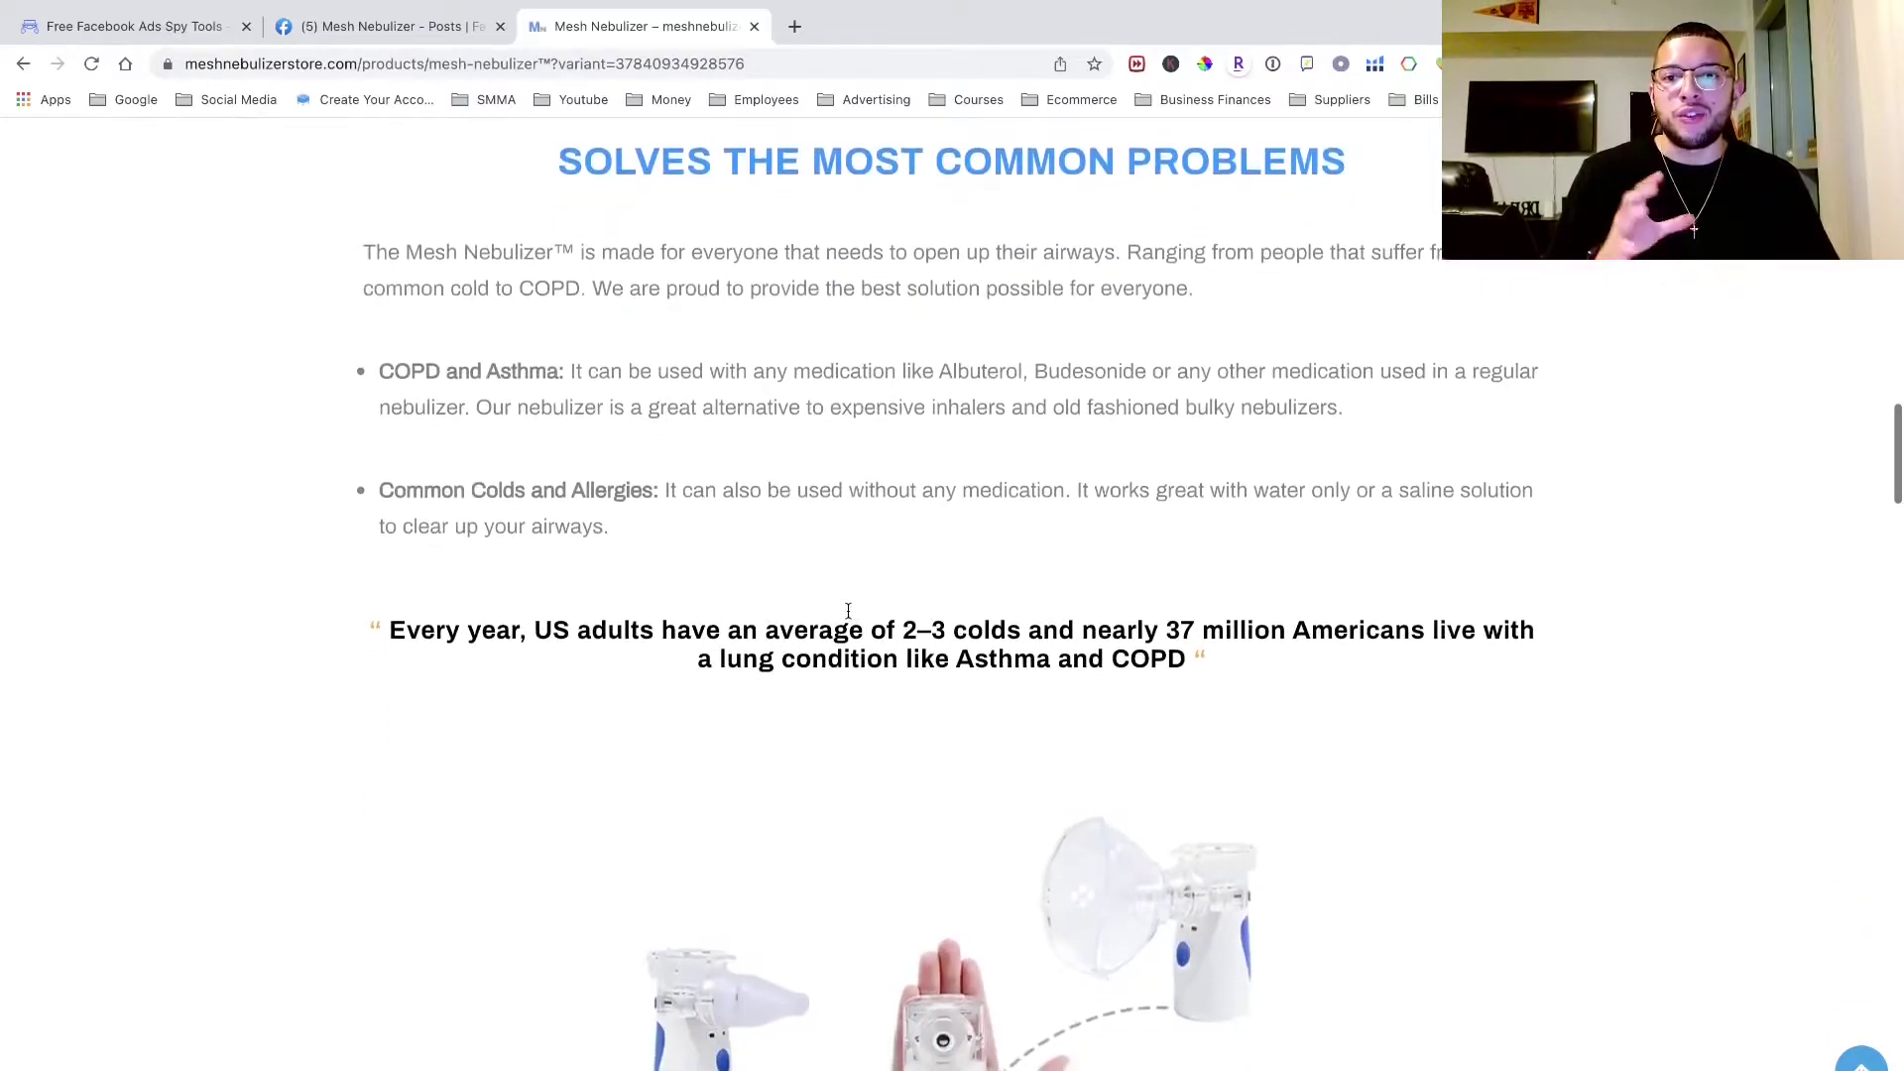
scroll(848, 611, "down", 12)
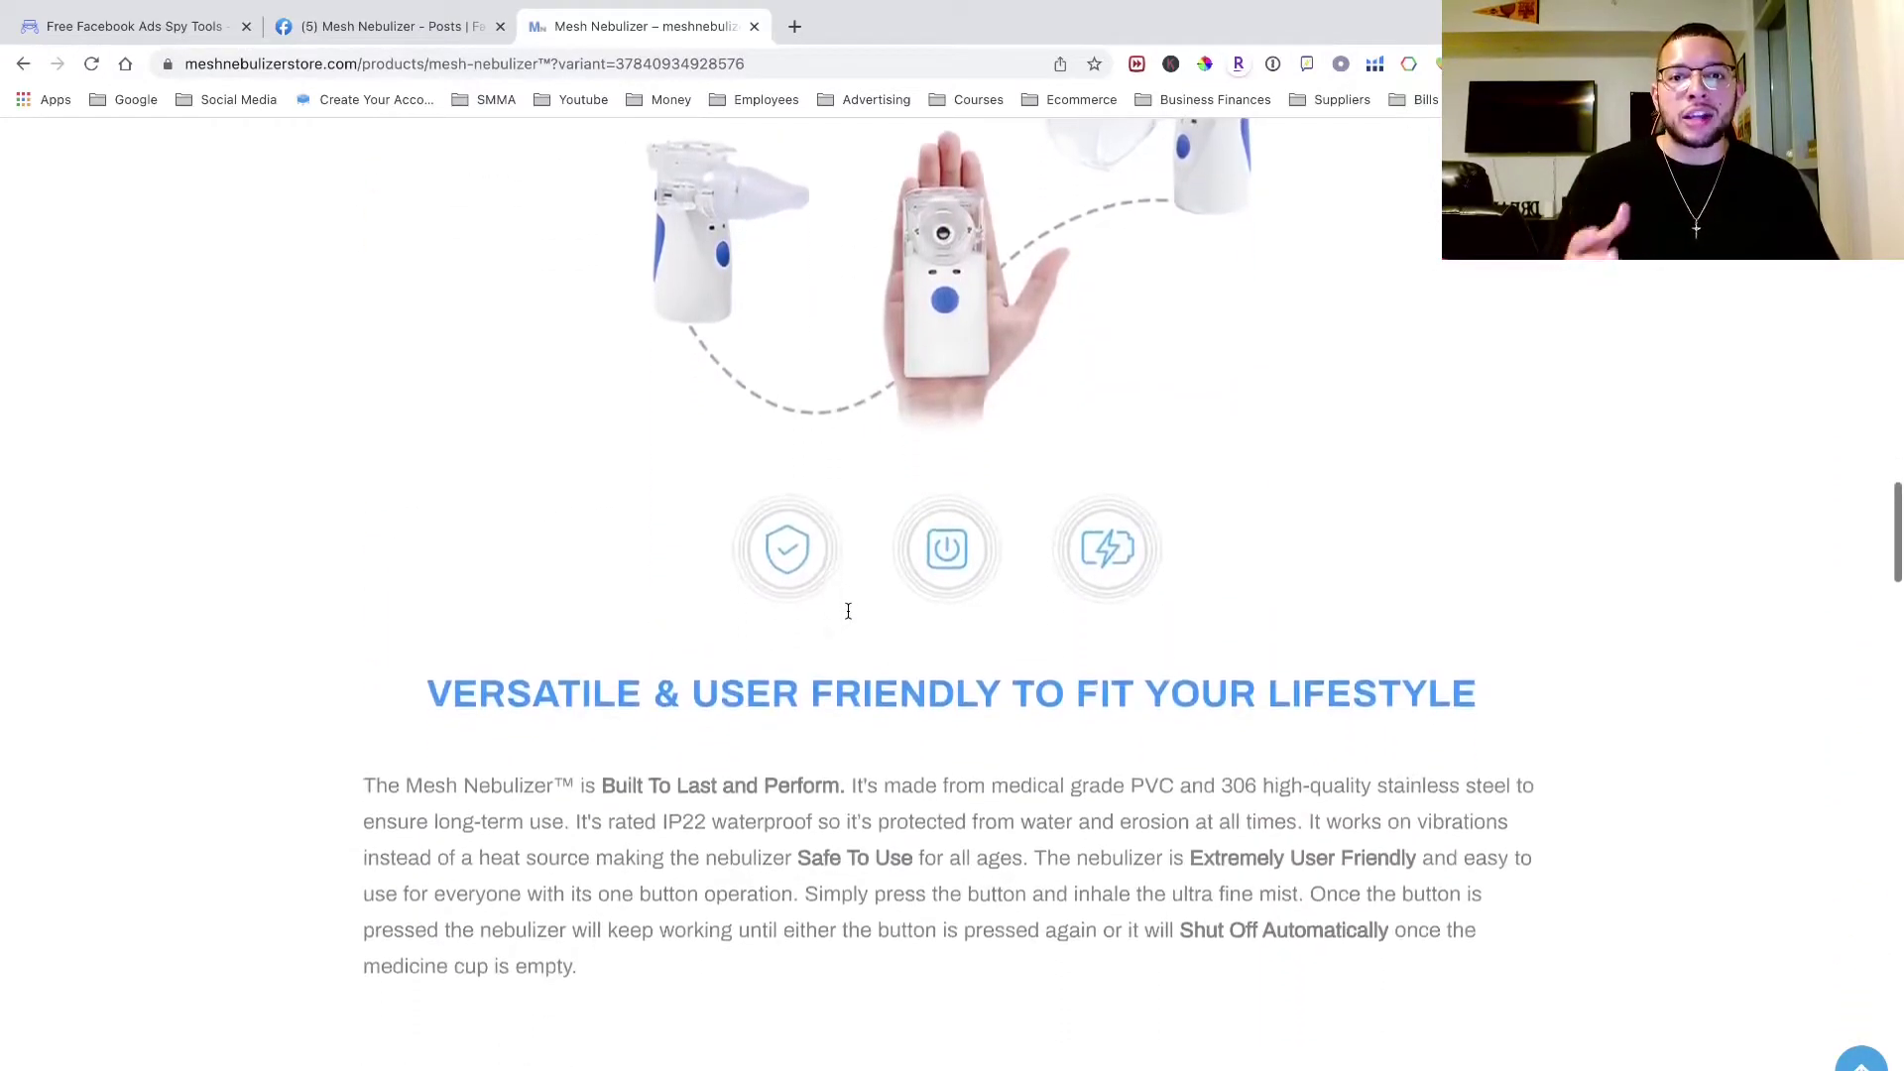
scroll(795, 199, "down", 6)
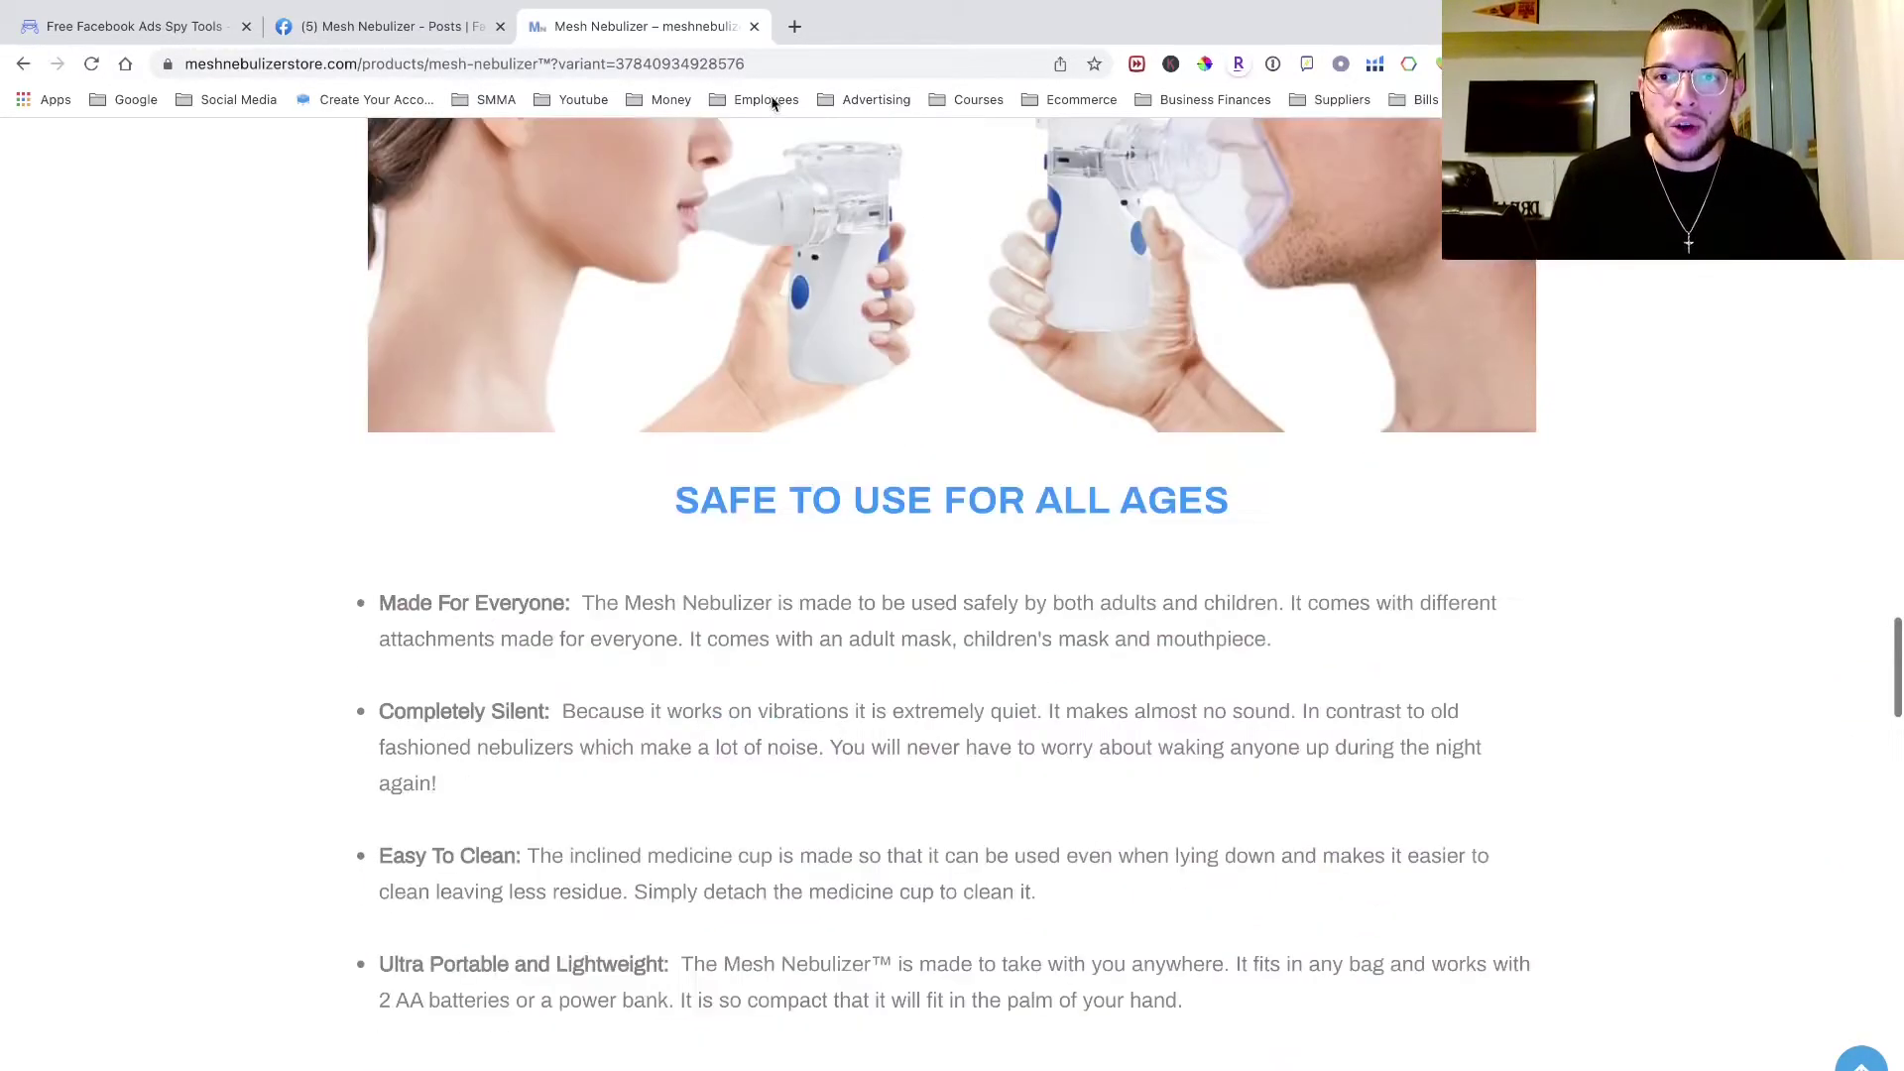
- Close the store page and view the original Mesh Nebulizer post on Facebook
left_click(754, 26)
left_click(392, 25)
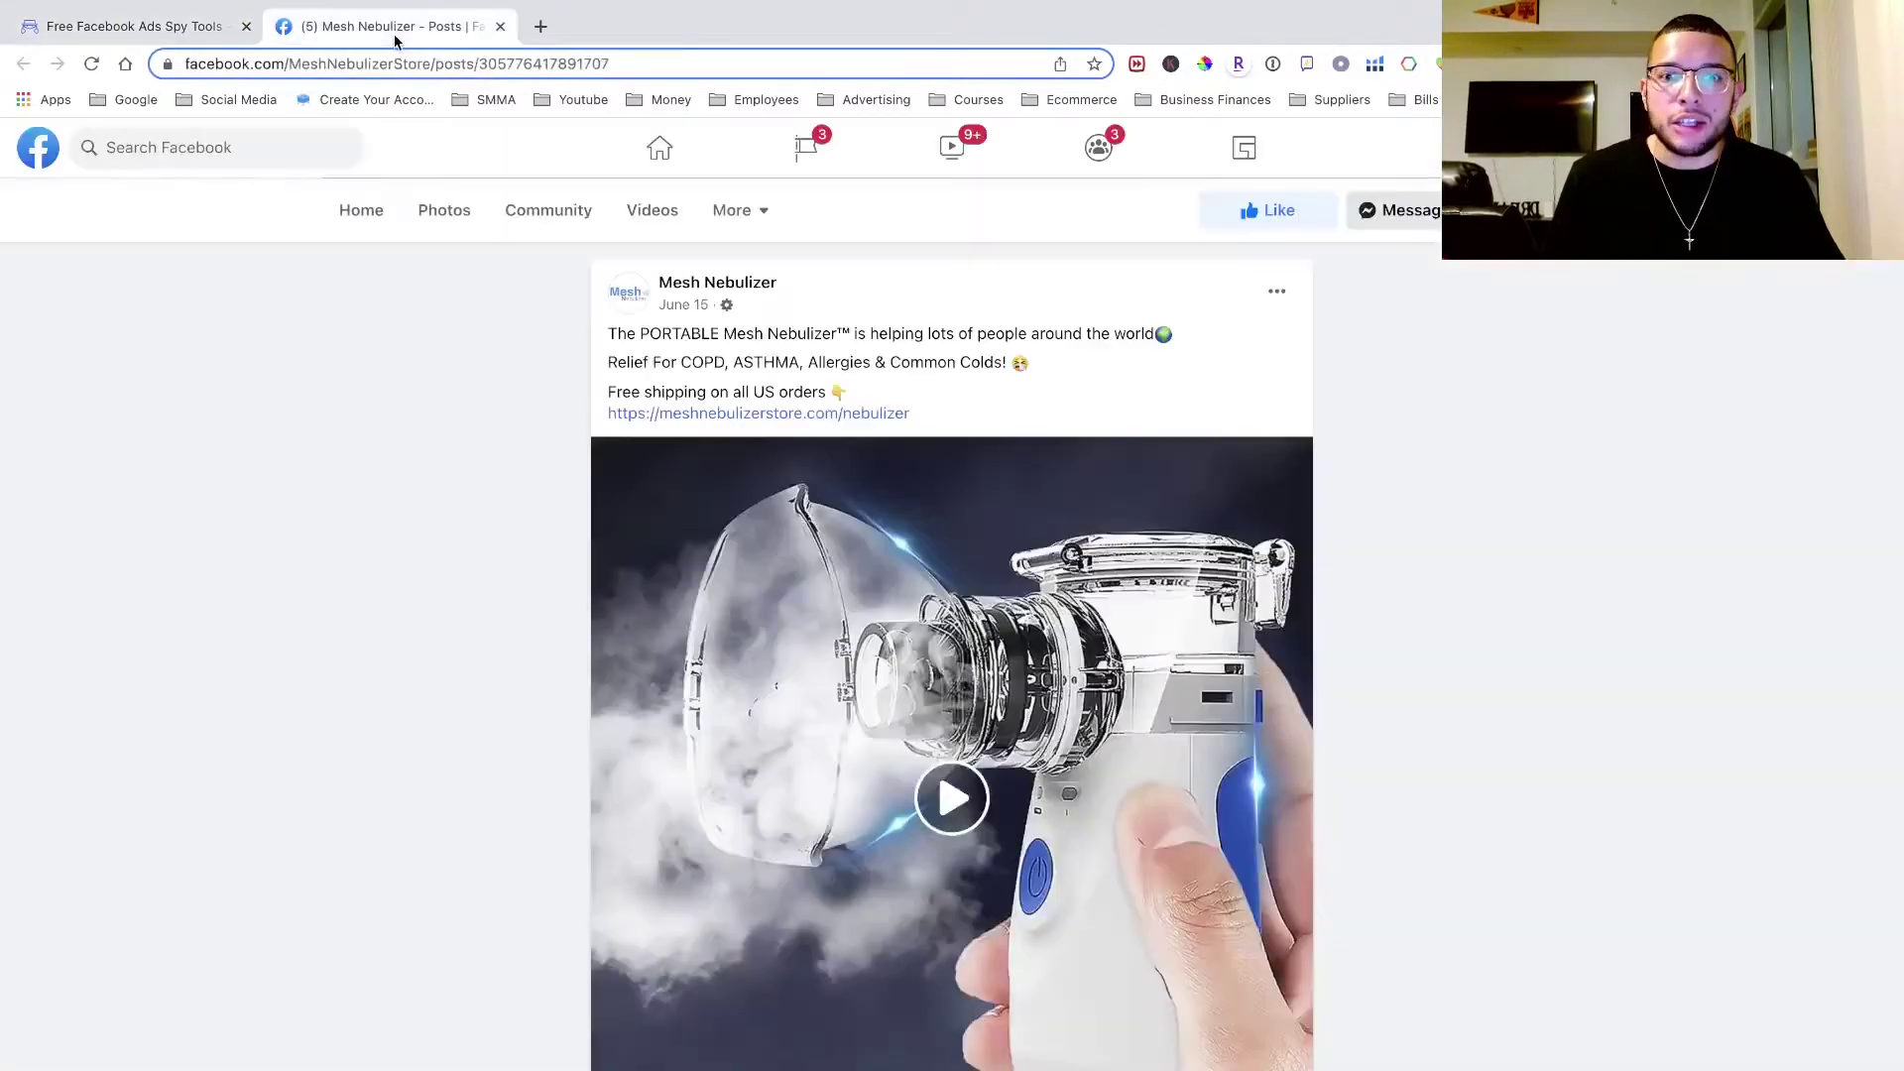
scroll(509, 549, "down", 3)
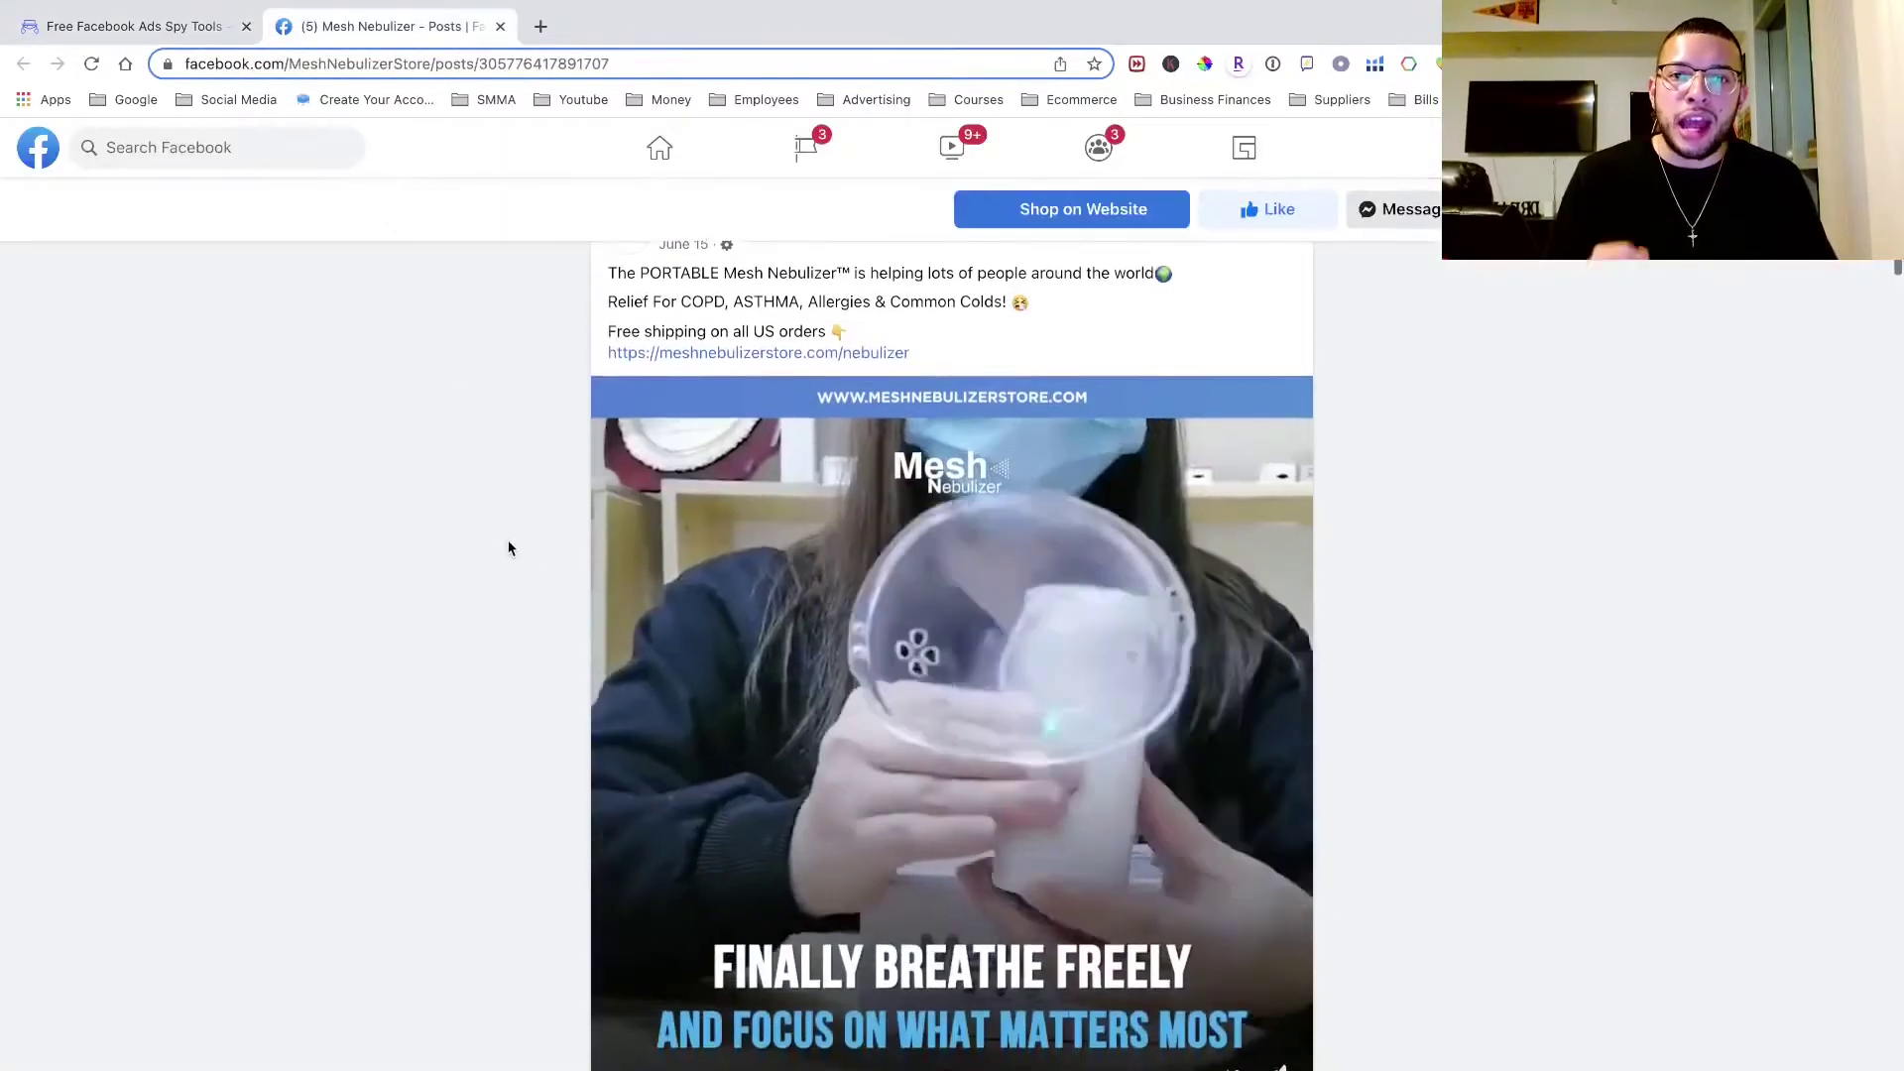
- Examine the Mesh Nebulizer post's video, engagement figures and customer comments, including the store's replies
scroll(507, 545, "down", 1)
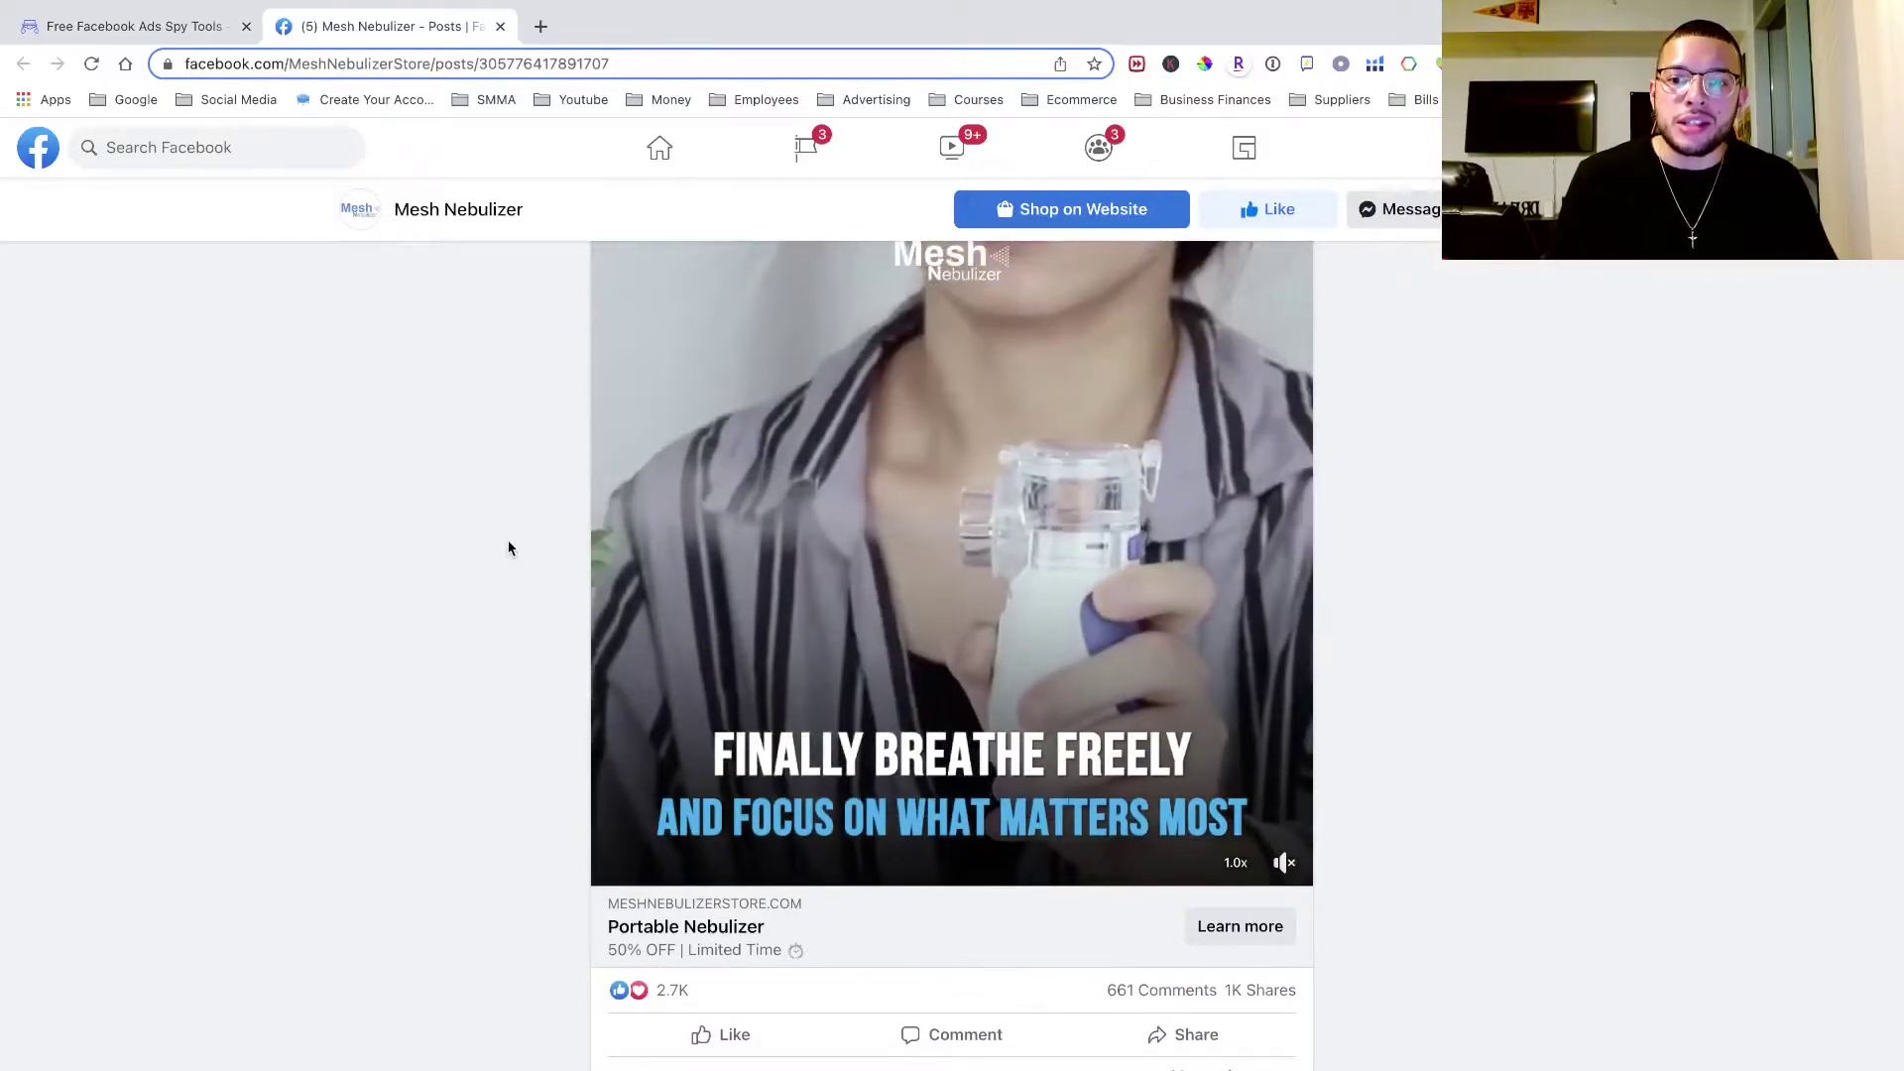
scroll(519, 896, "down", 2)
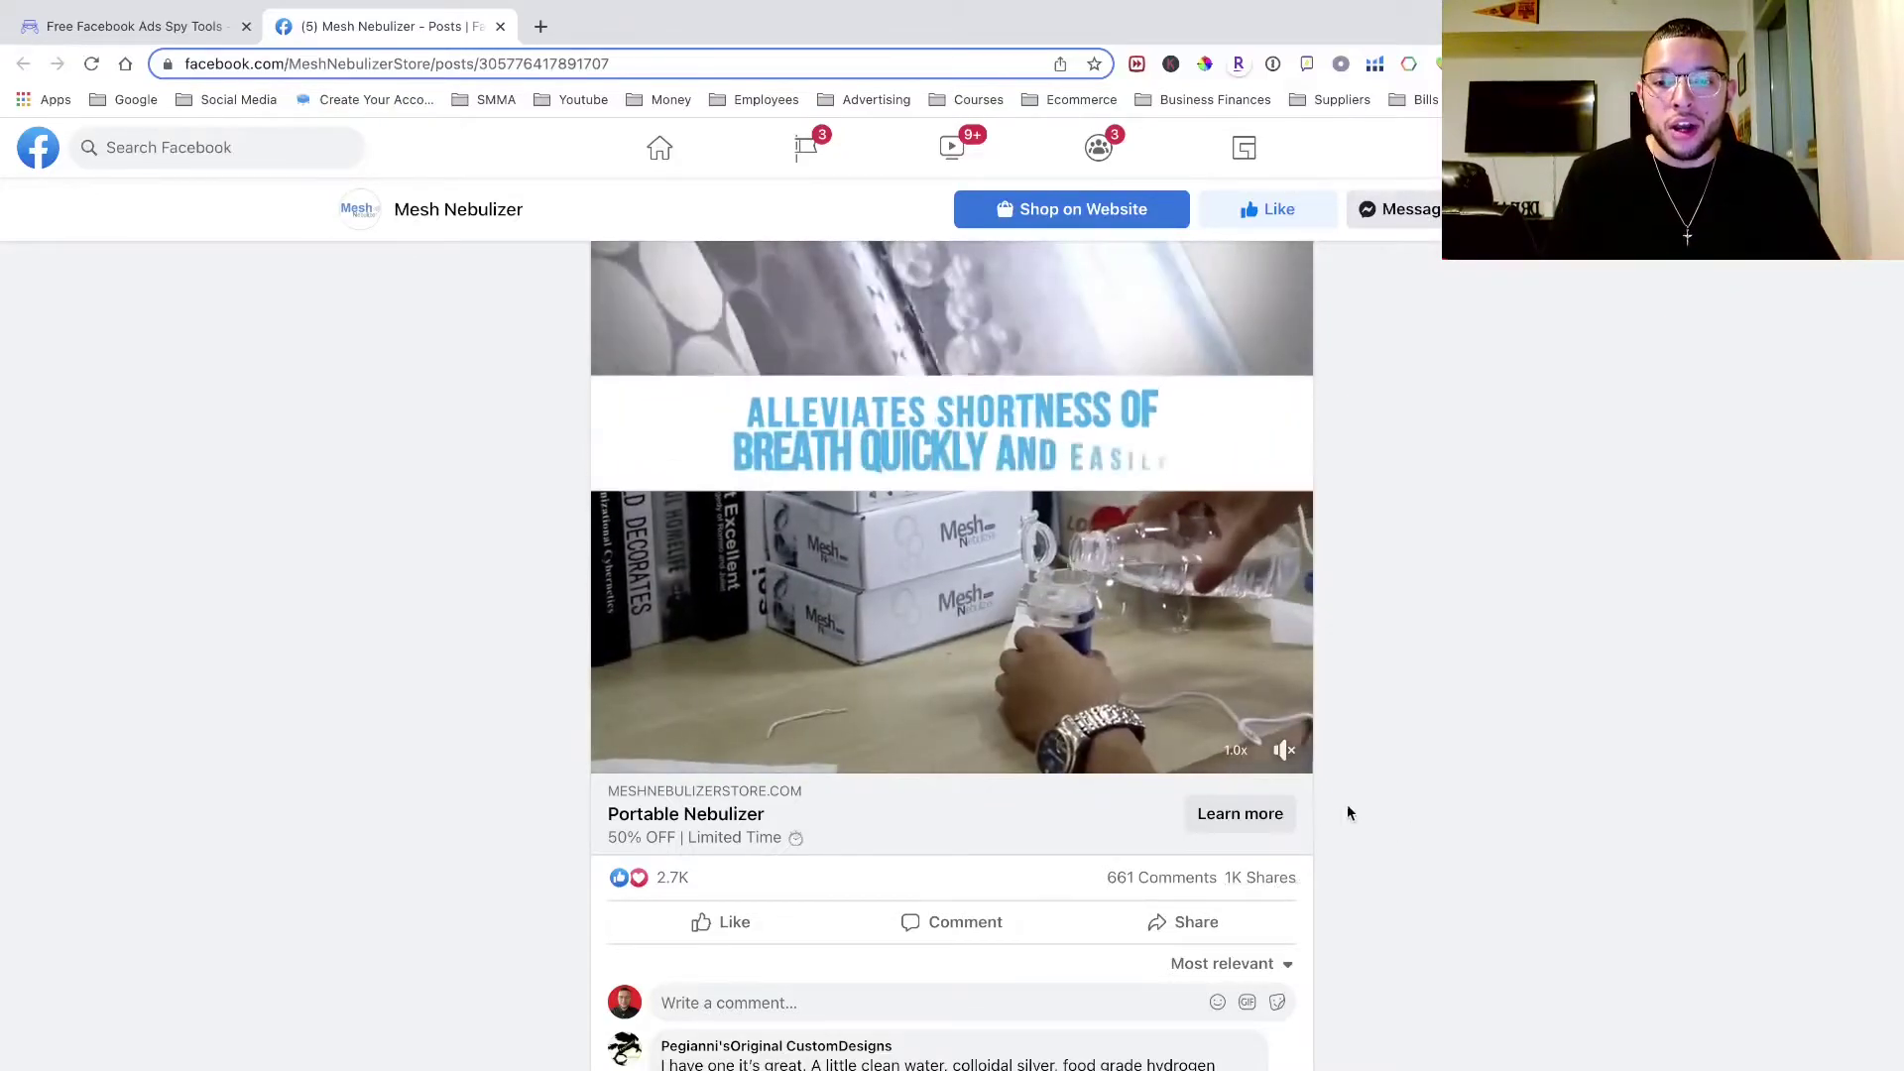
scroll(1349, 809, "down", 4)
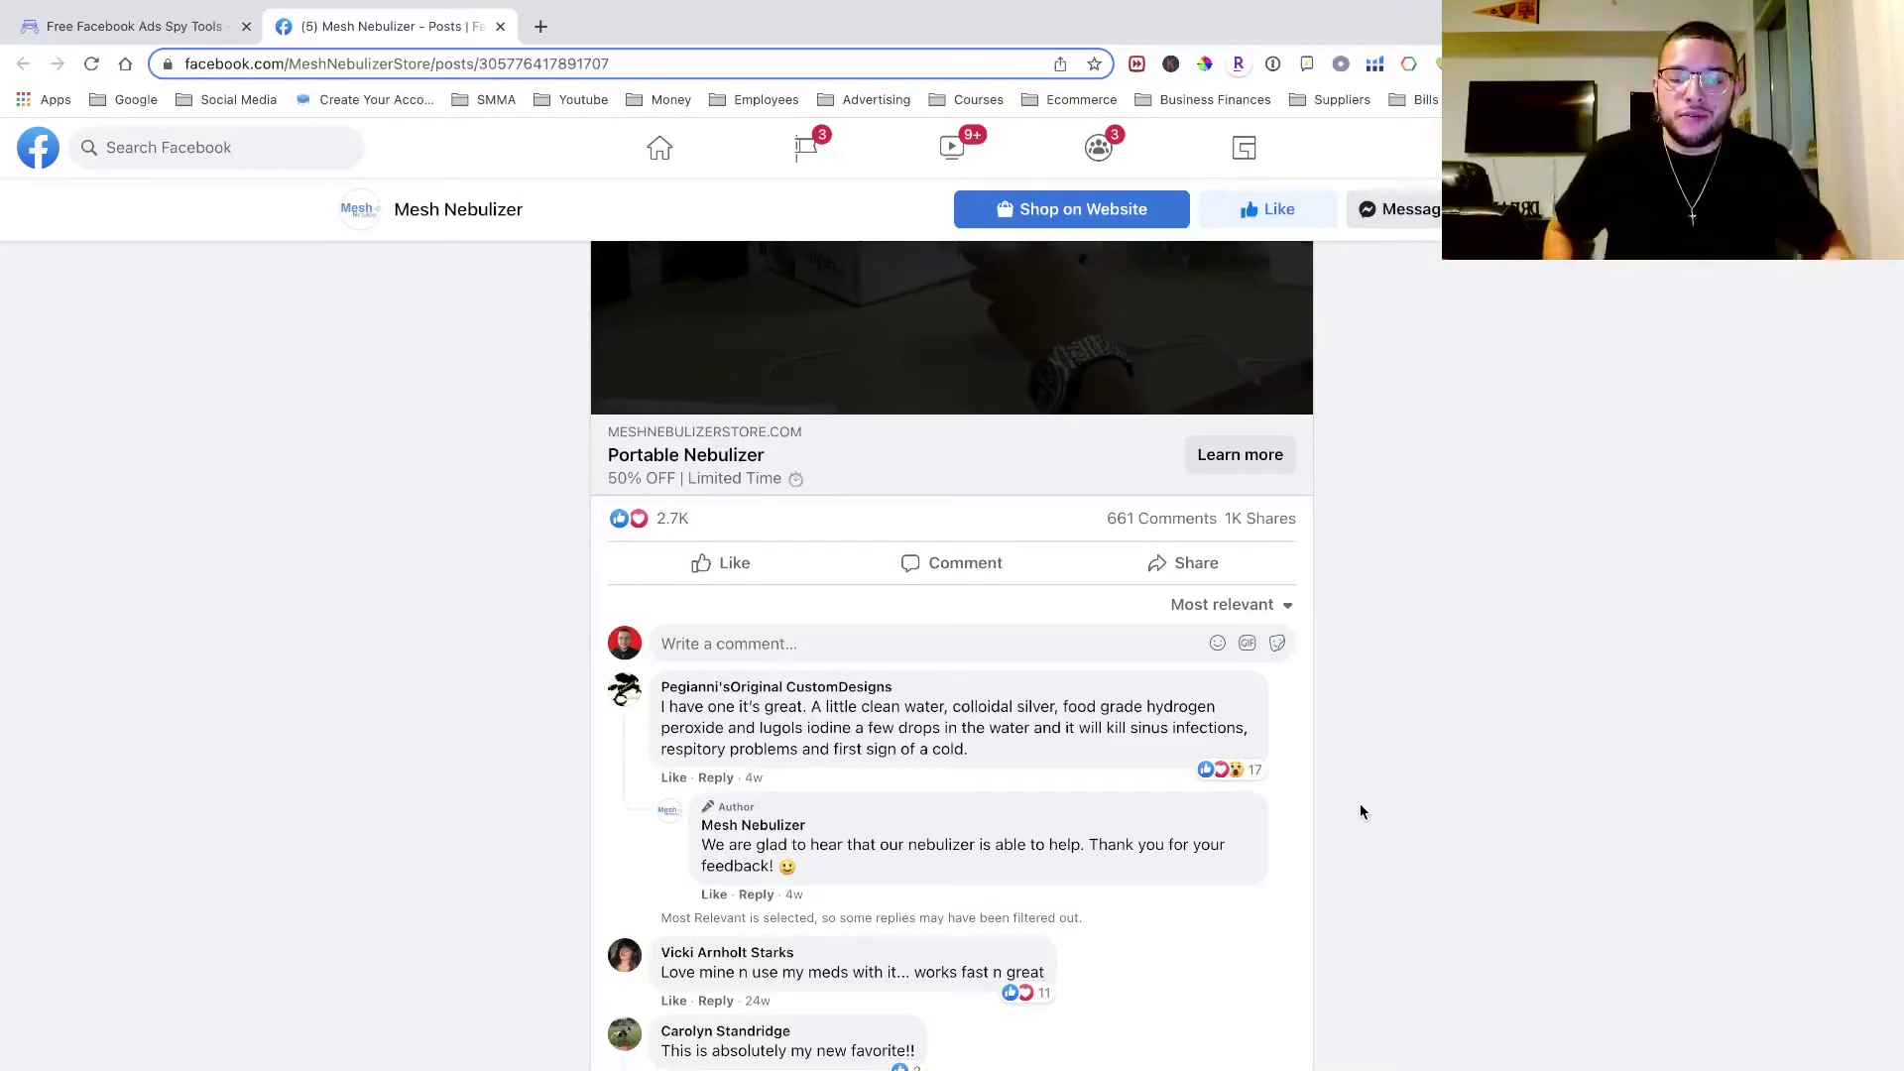
scroll(1459, 808, "down", 2)
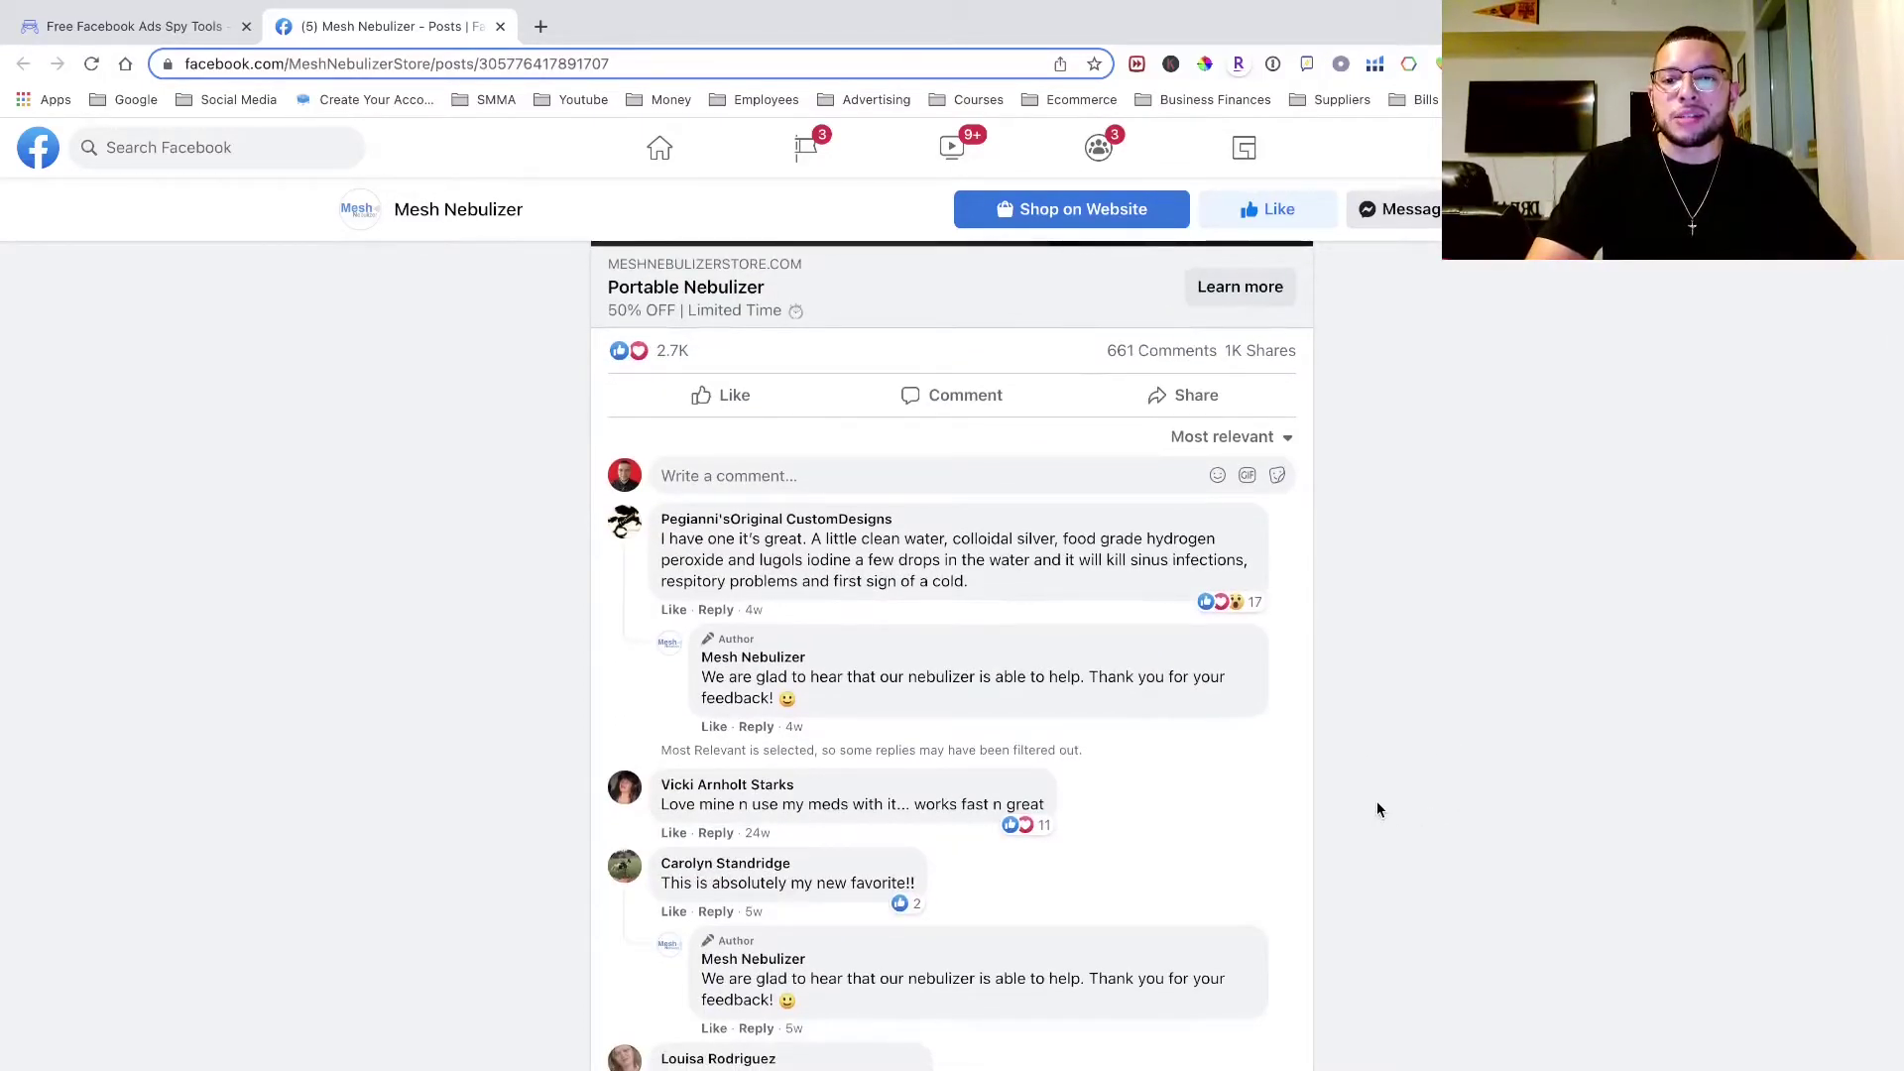
scroll(1377, 804, "down", 2)
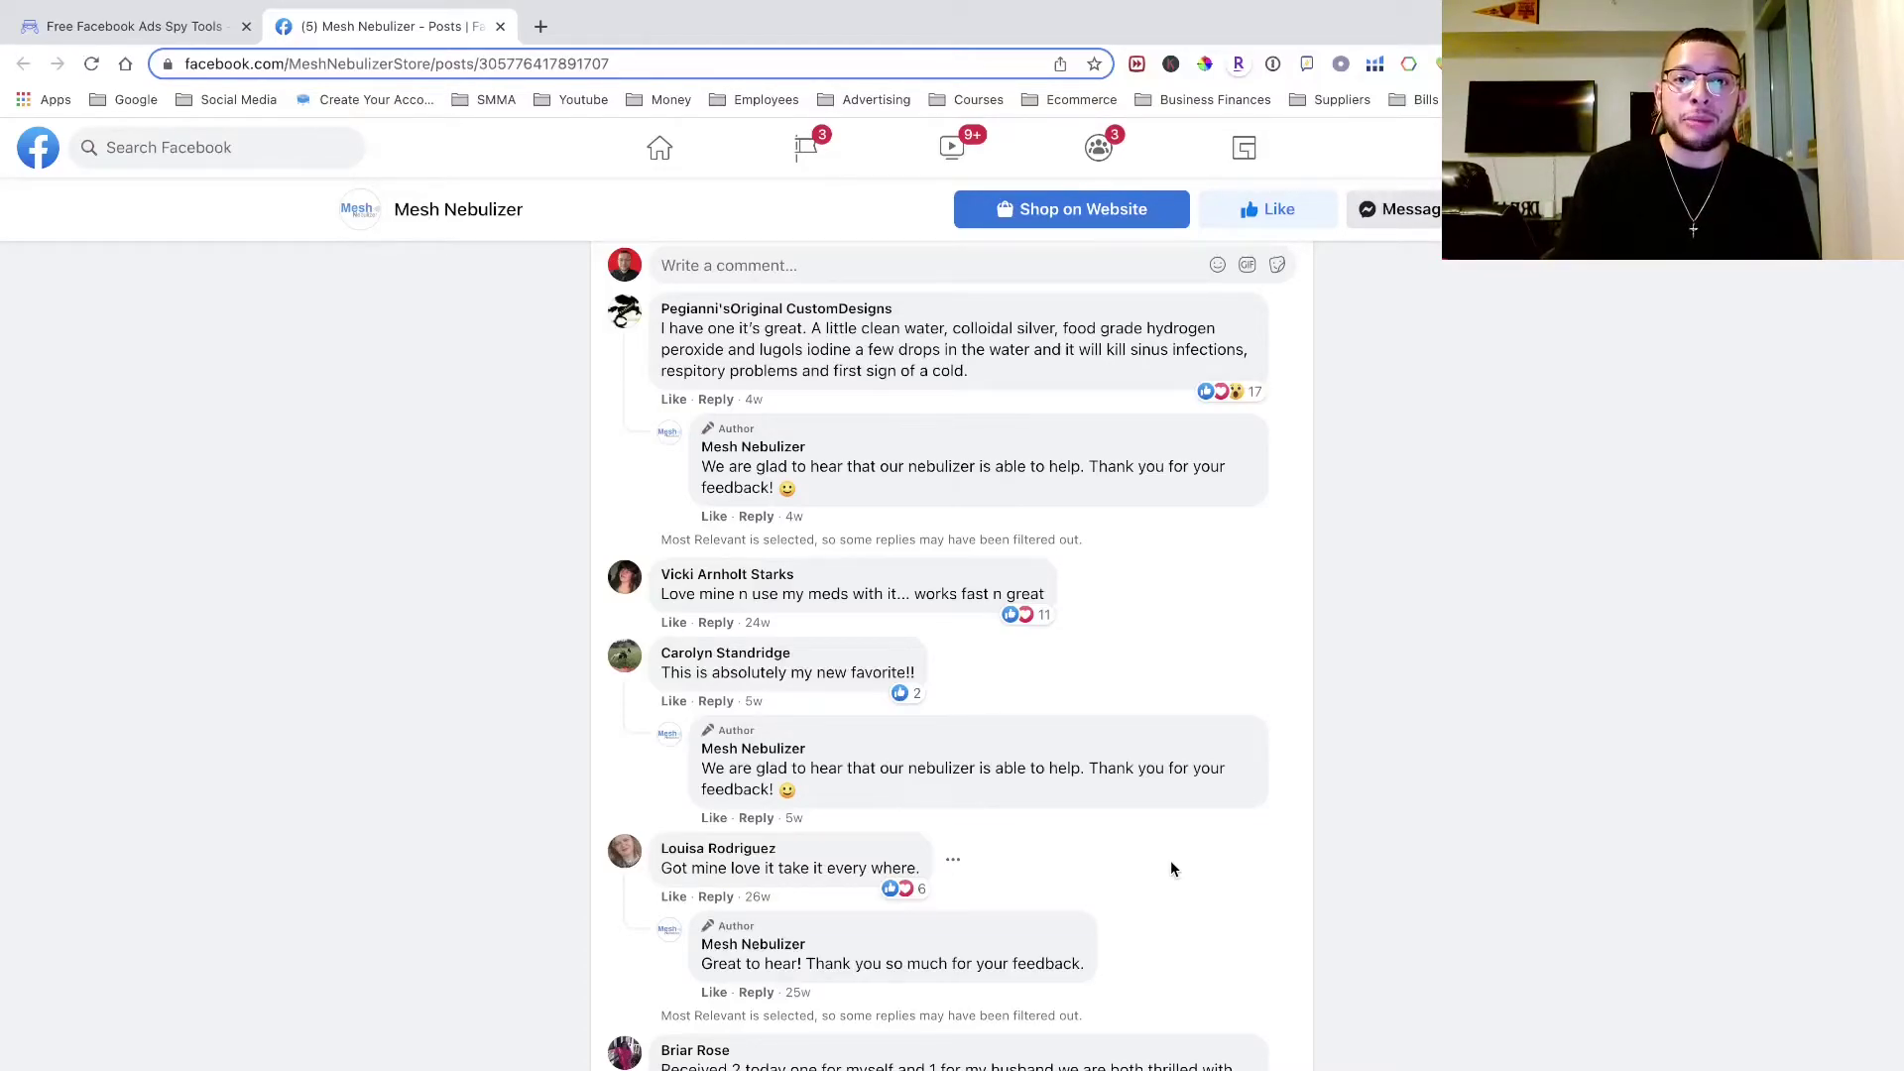
scroll(1171, 867, "down", 6)
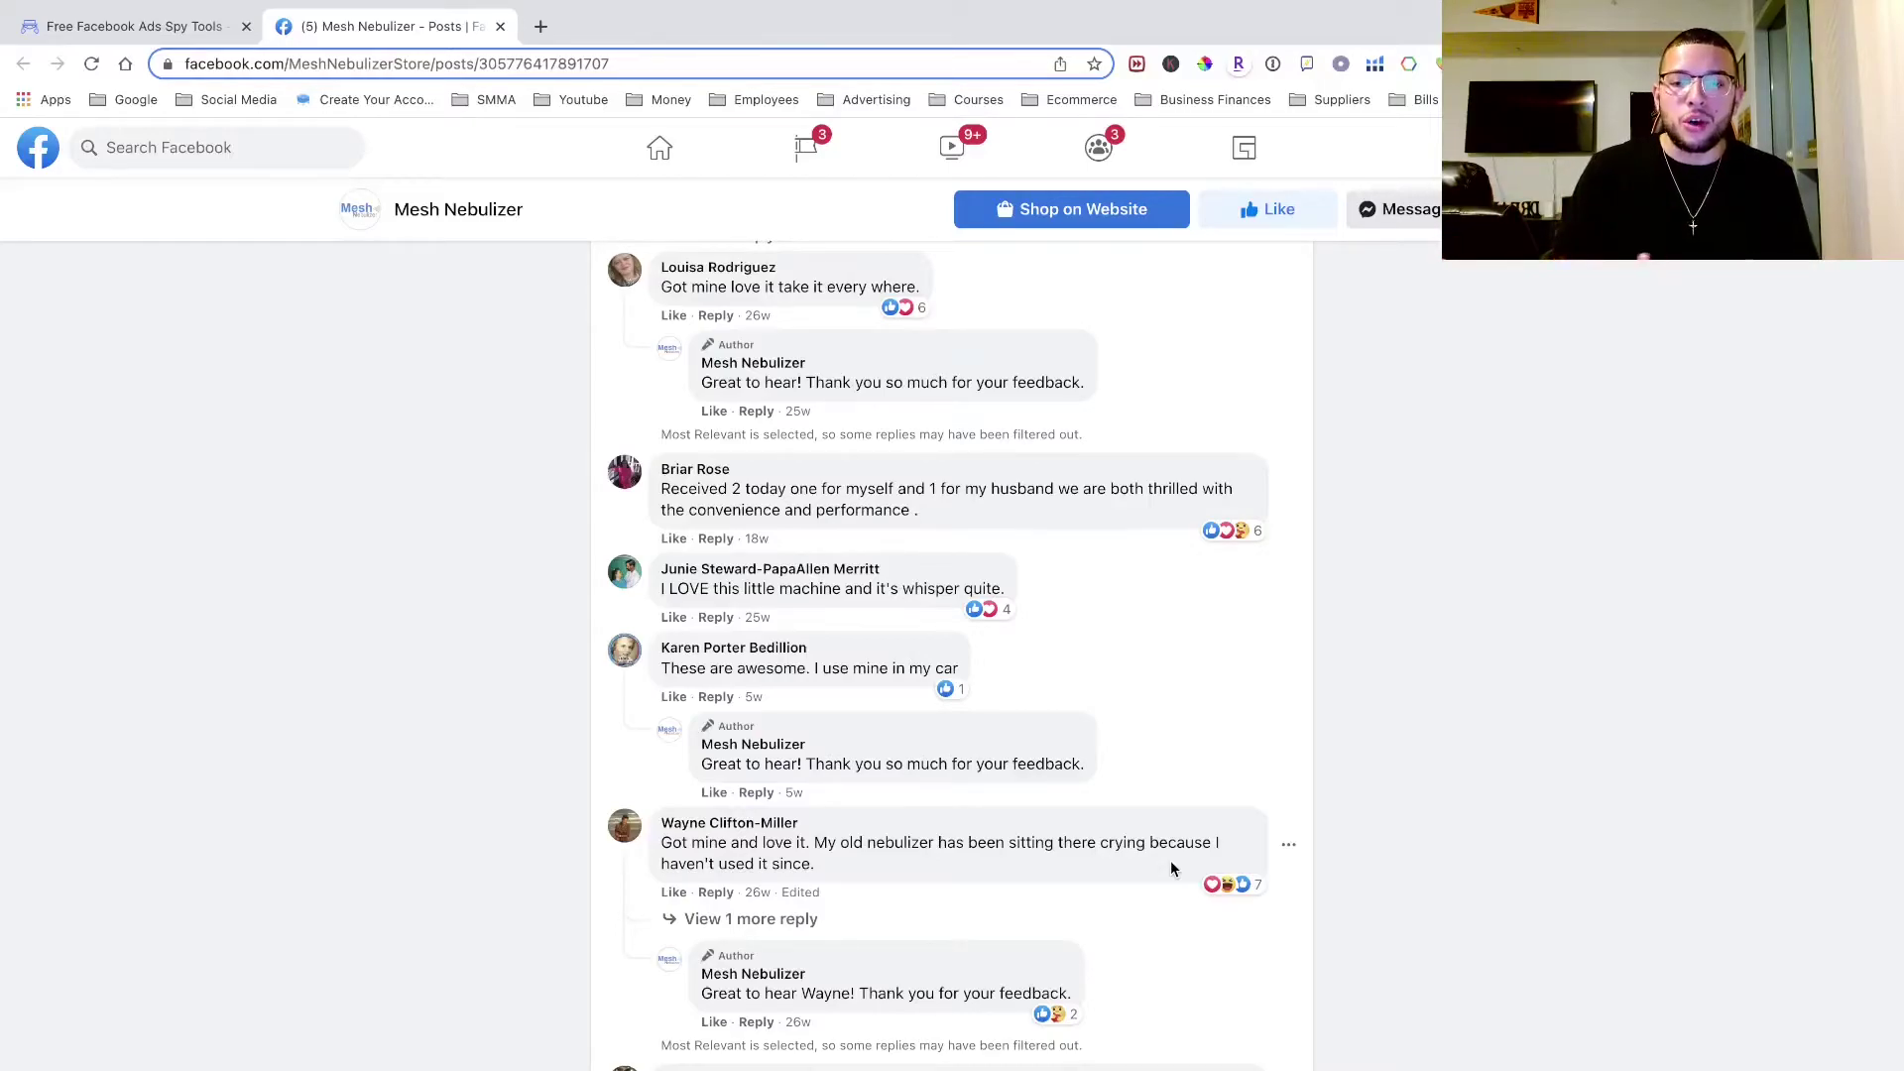
scroll(1170, 869, "down", 2)
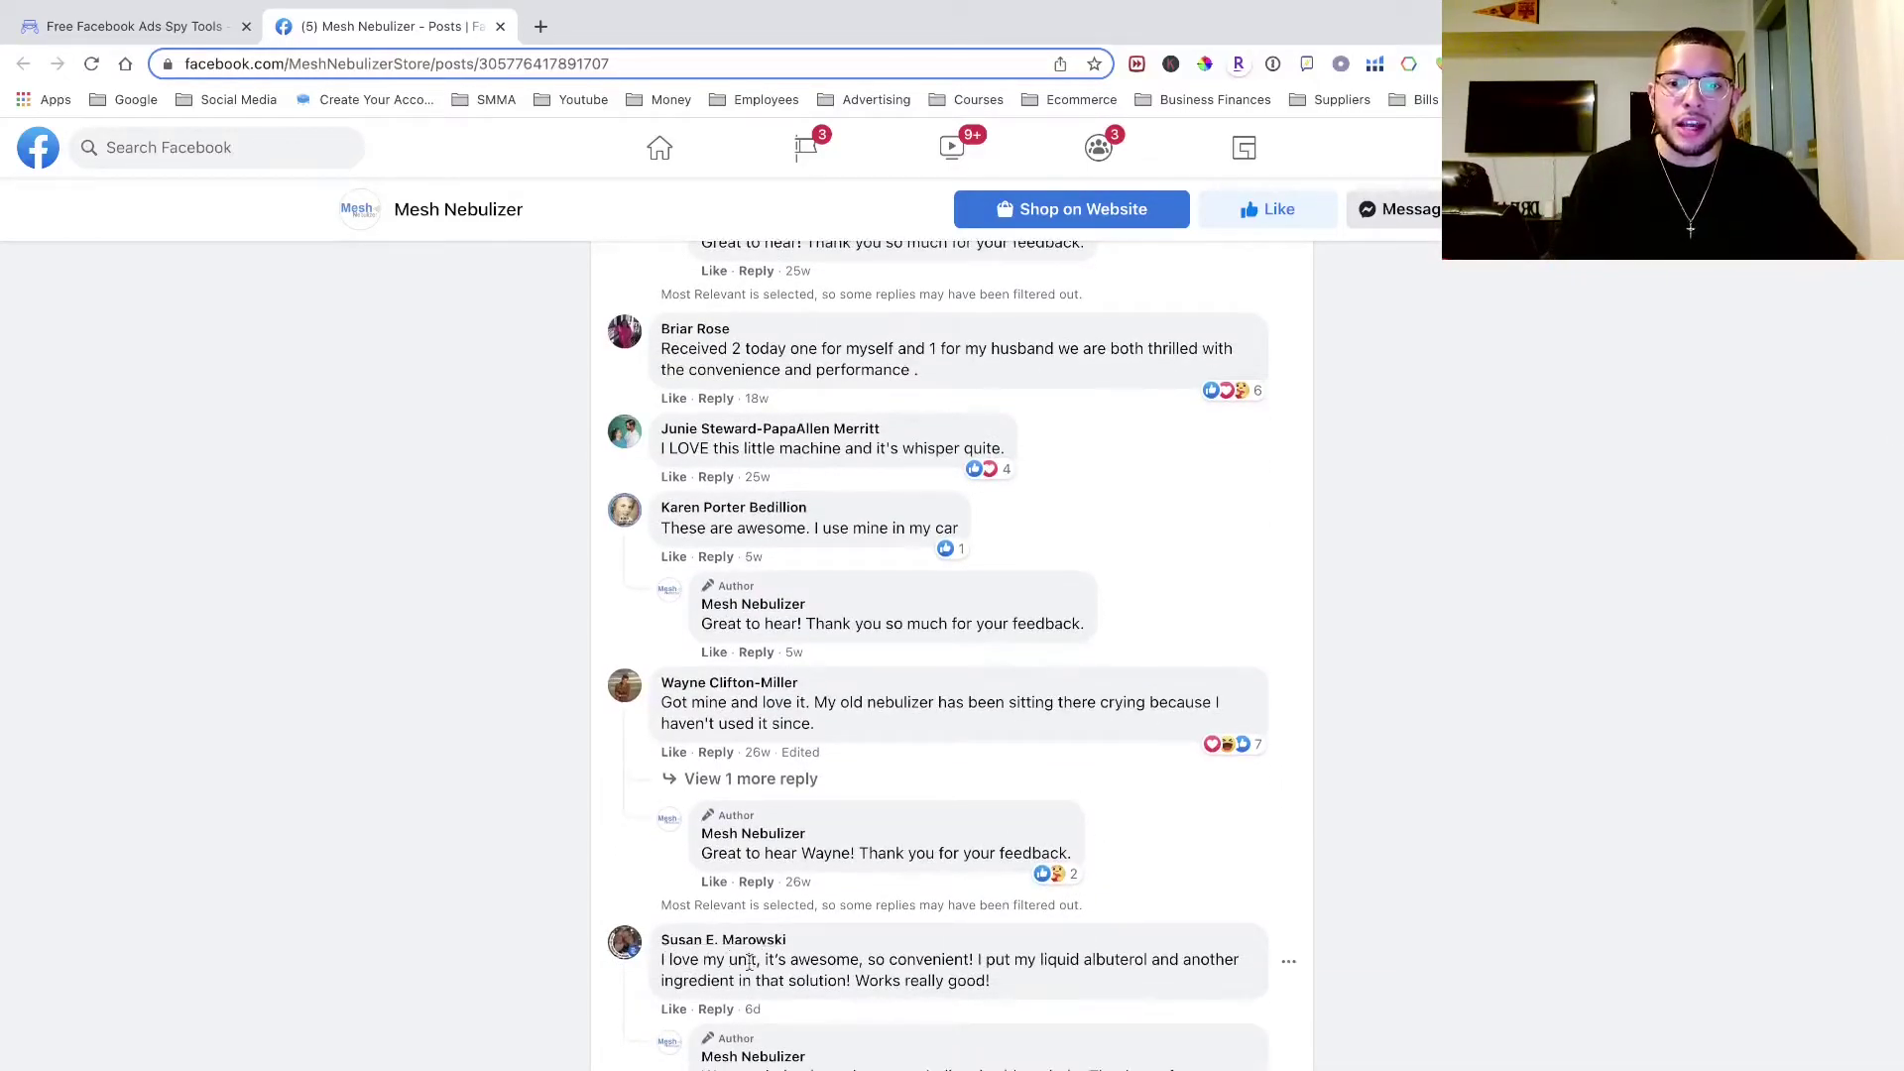
scroll(755, 967, "down", 1)
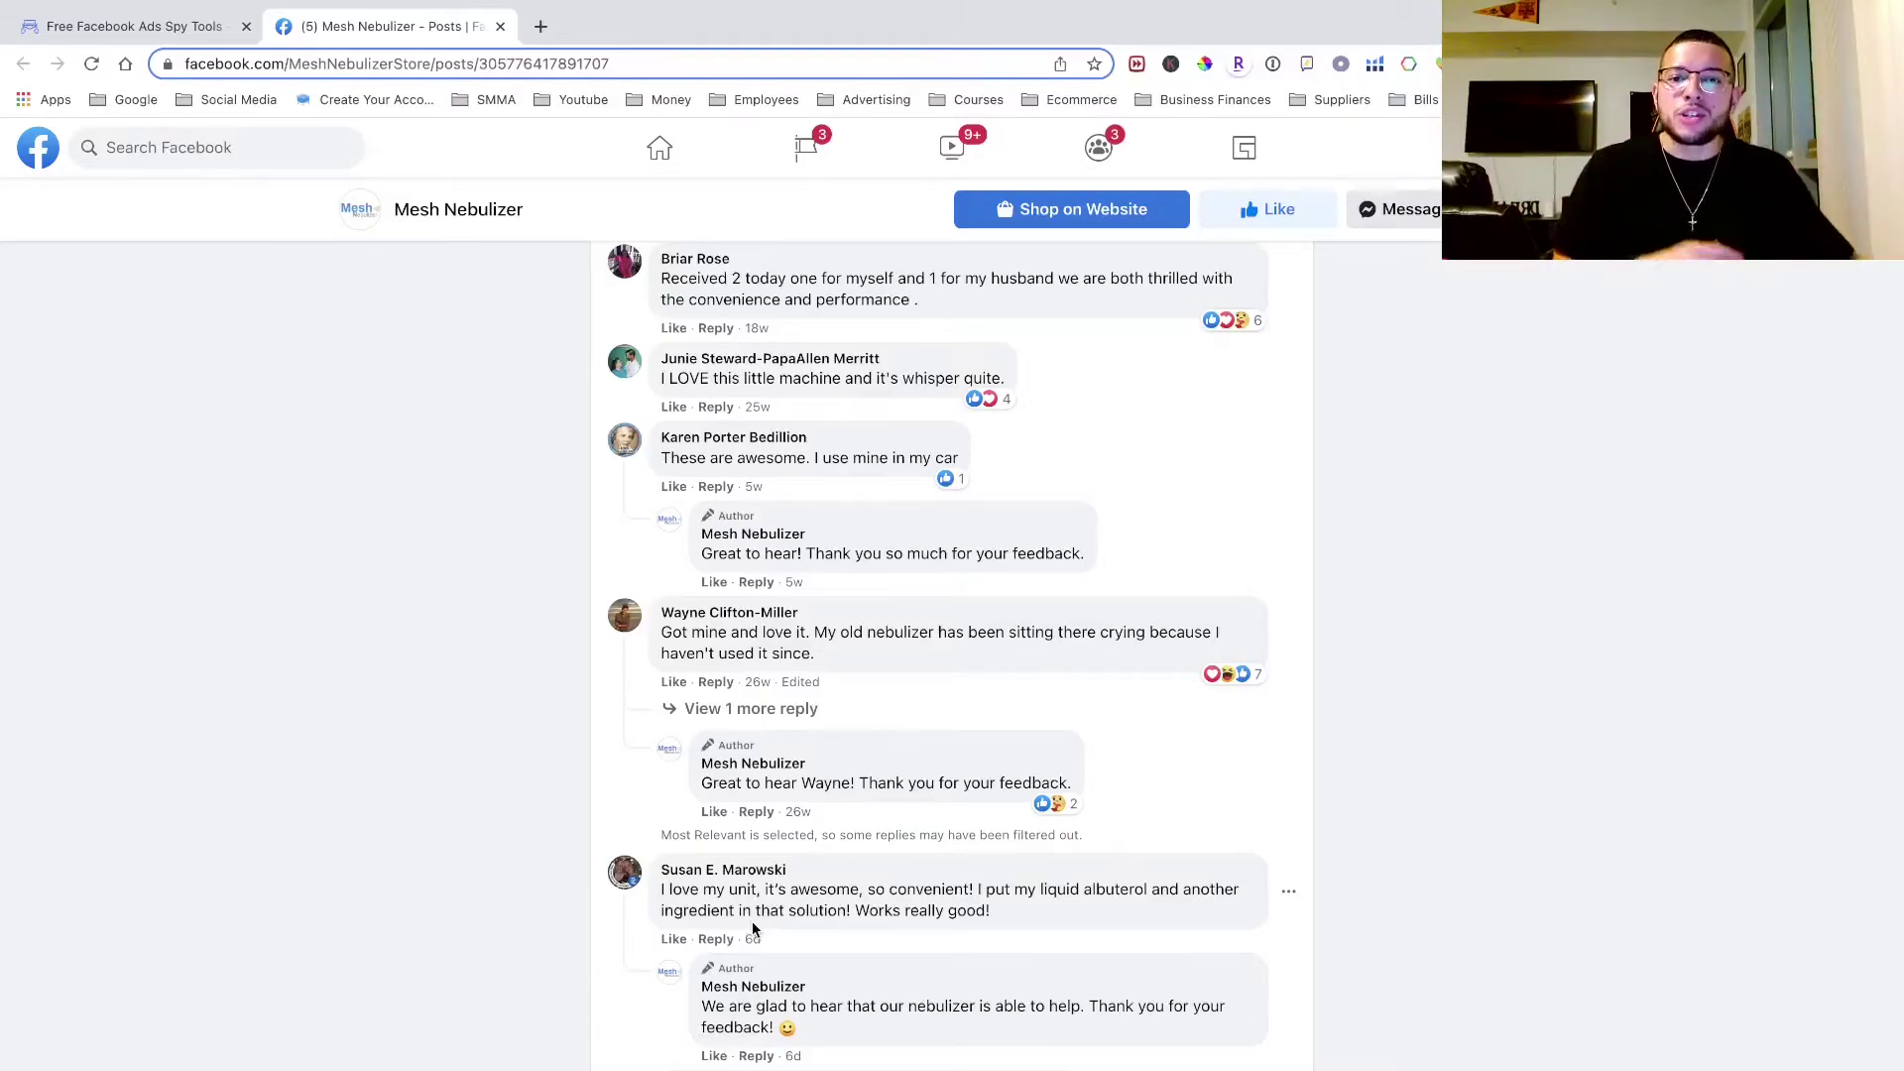
scroll(778, 932, "down", 3)
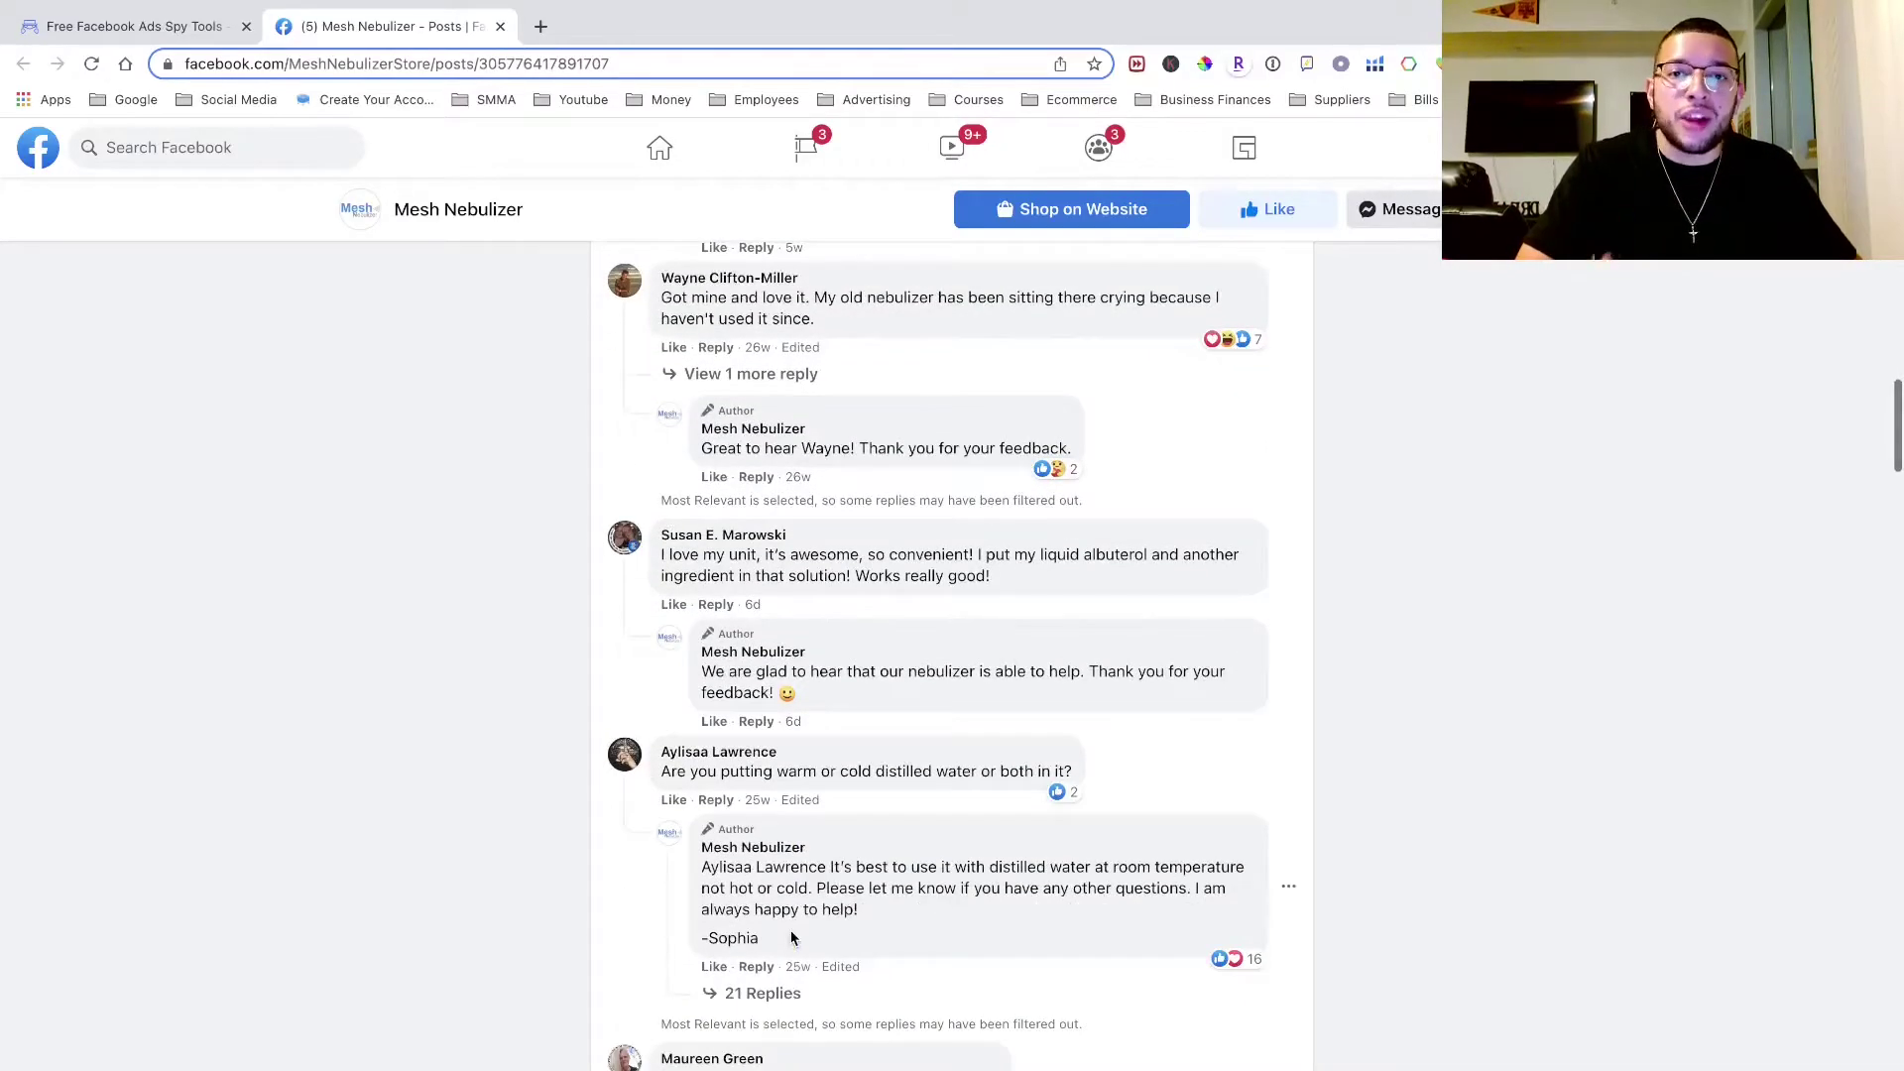
- Close the Facebook post, switch the BigSpy platform filter to TikTok, and look through the matching ads
key("ctrl+w")
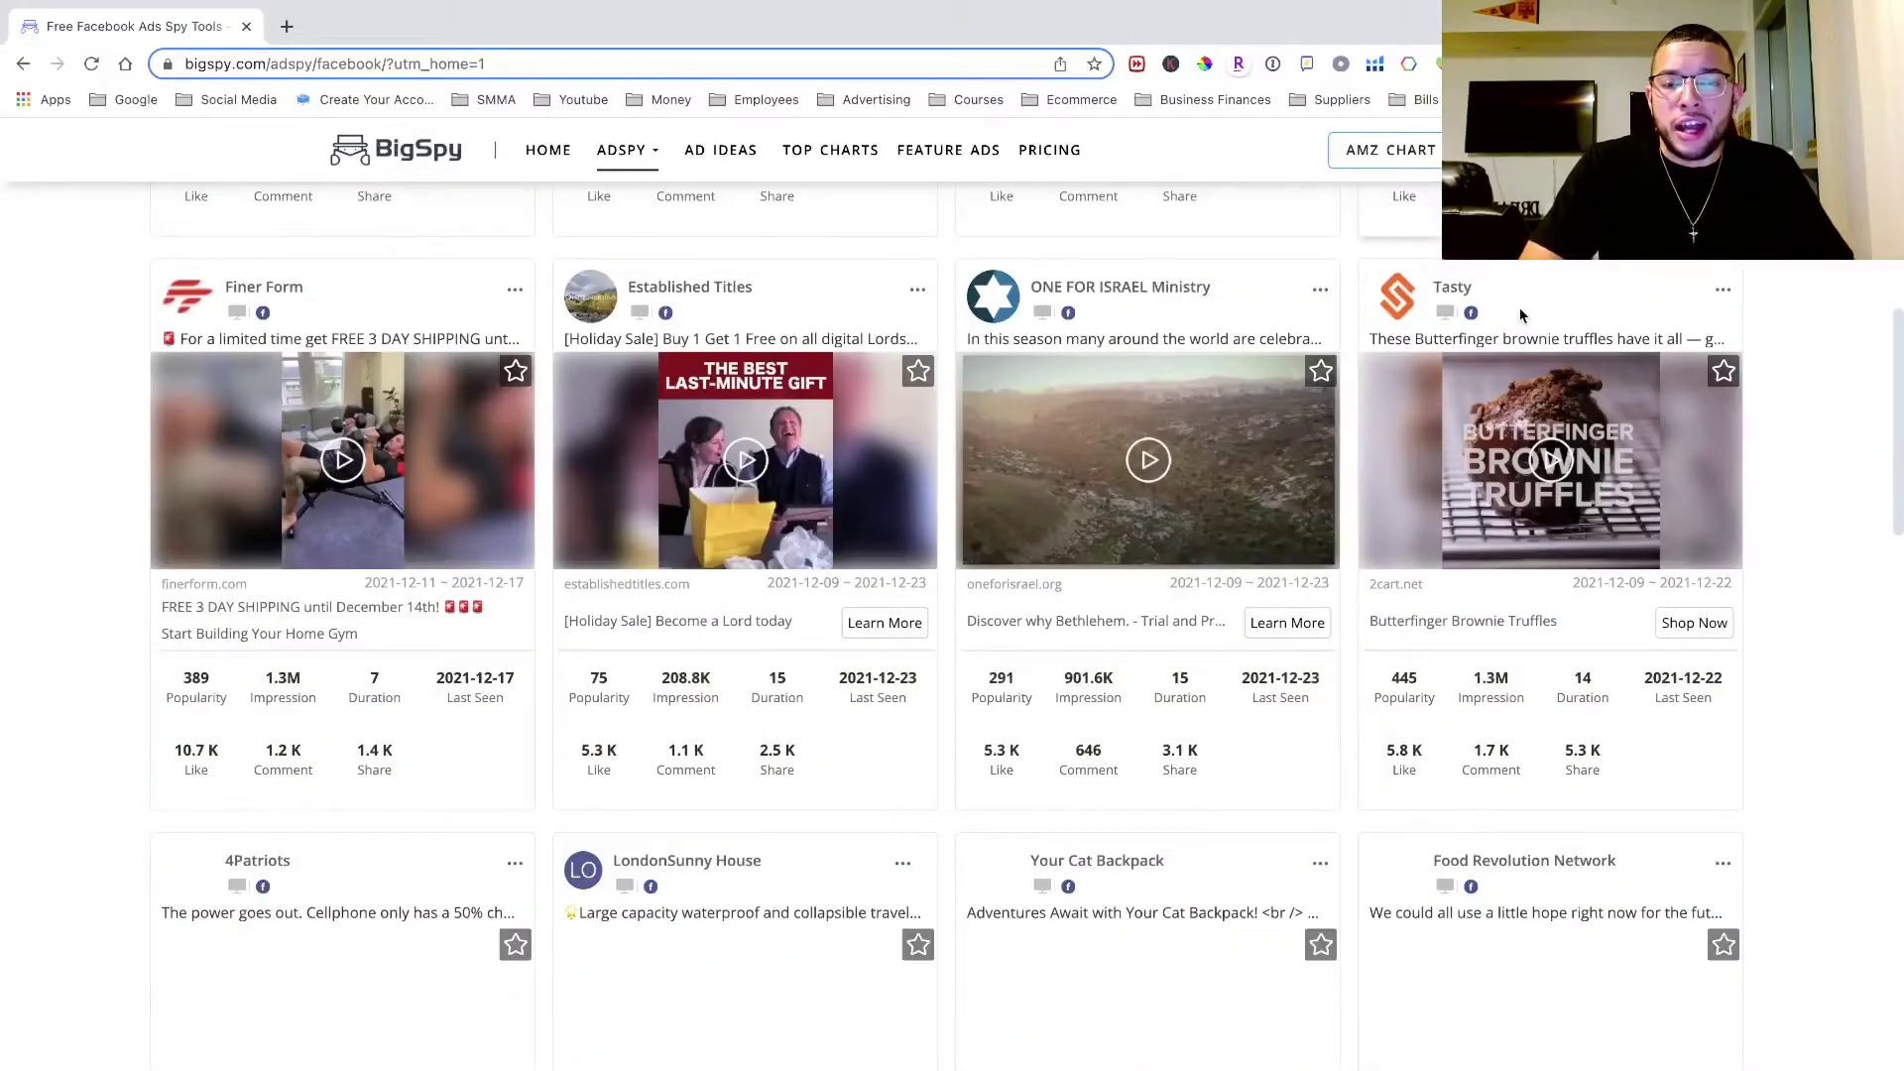
scroll(1522, 316, "up", 10)
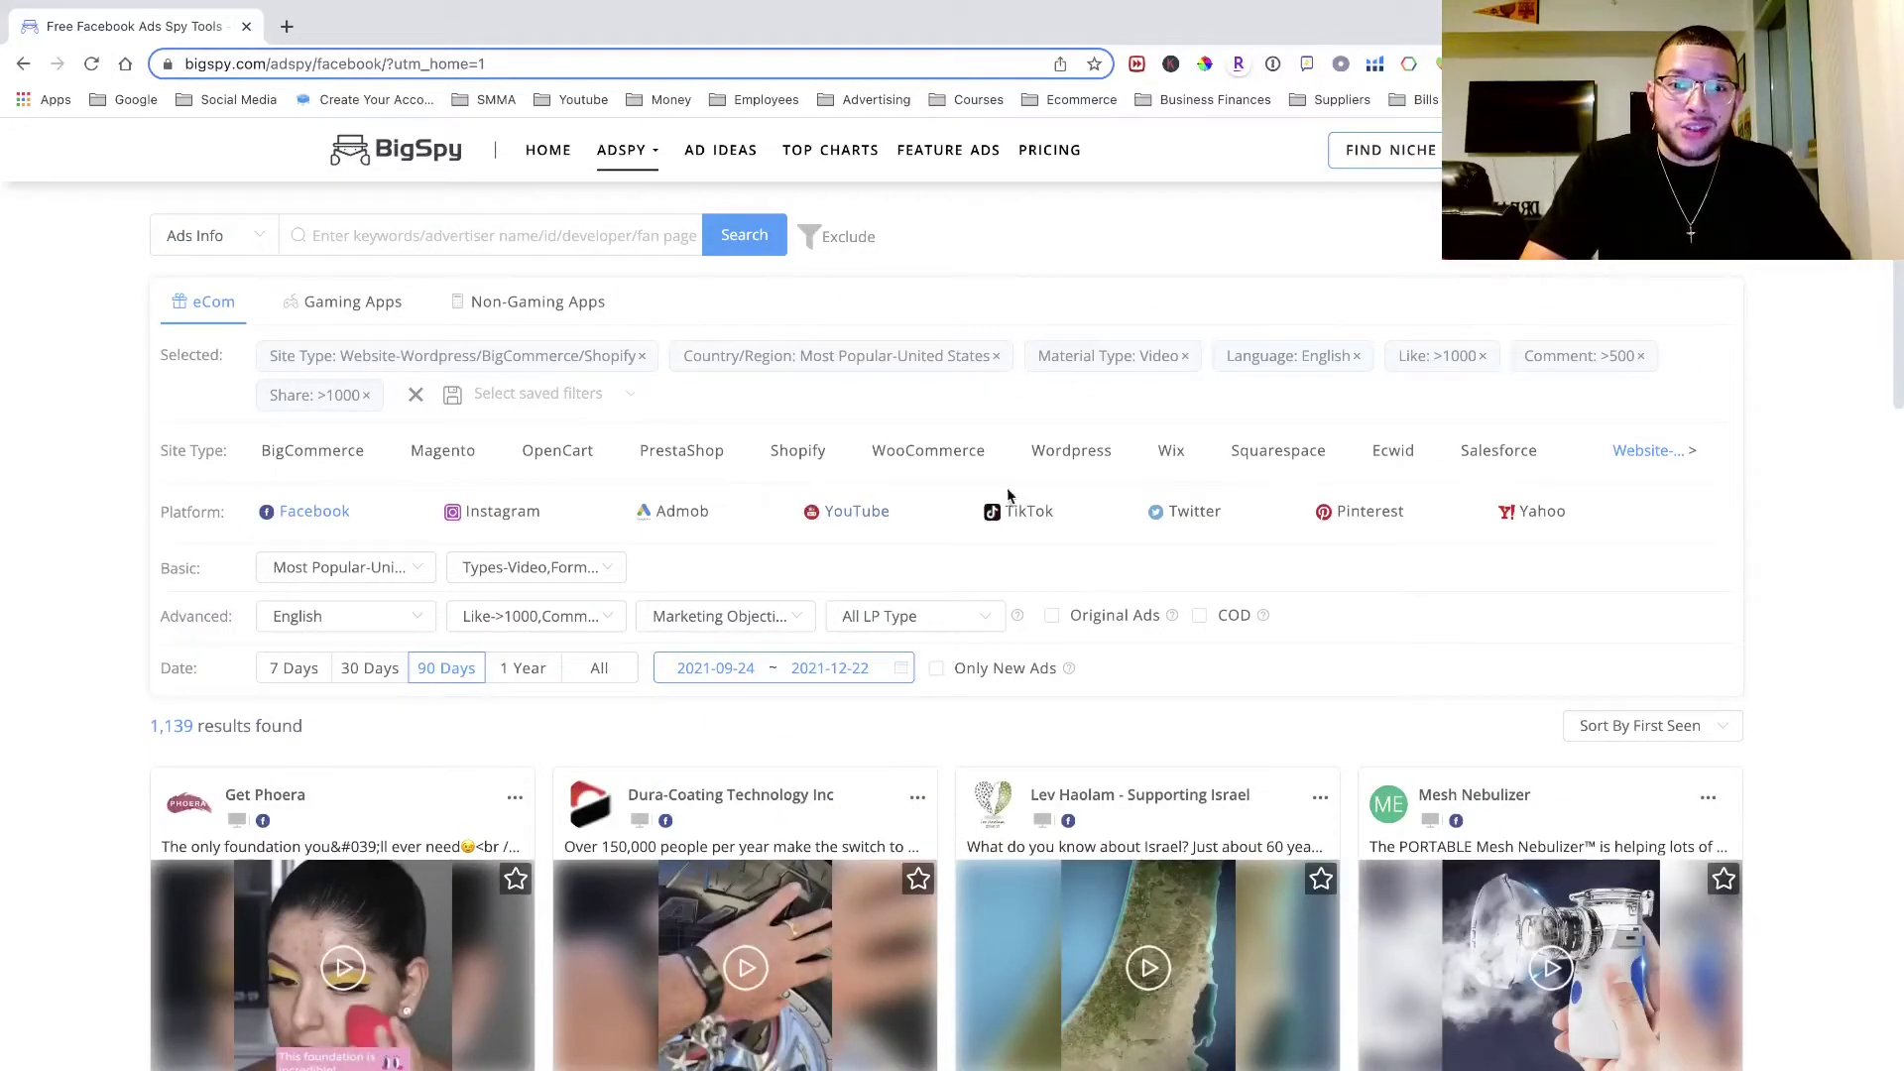
left_click(997, 511)
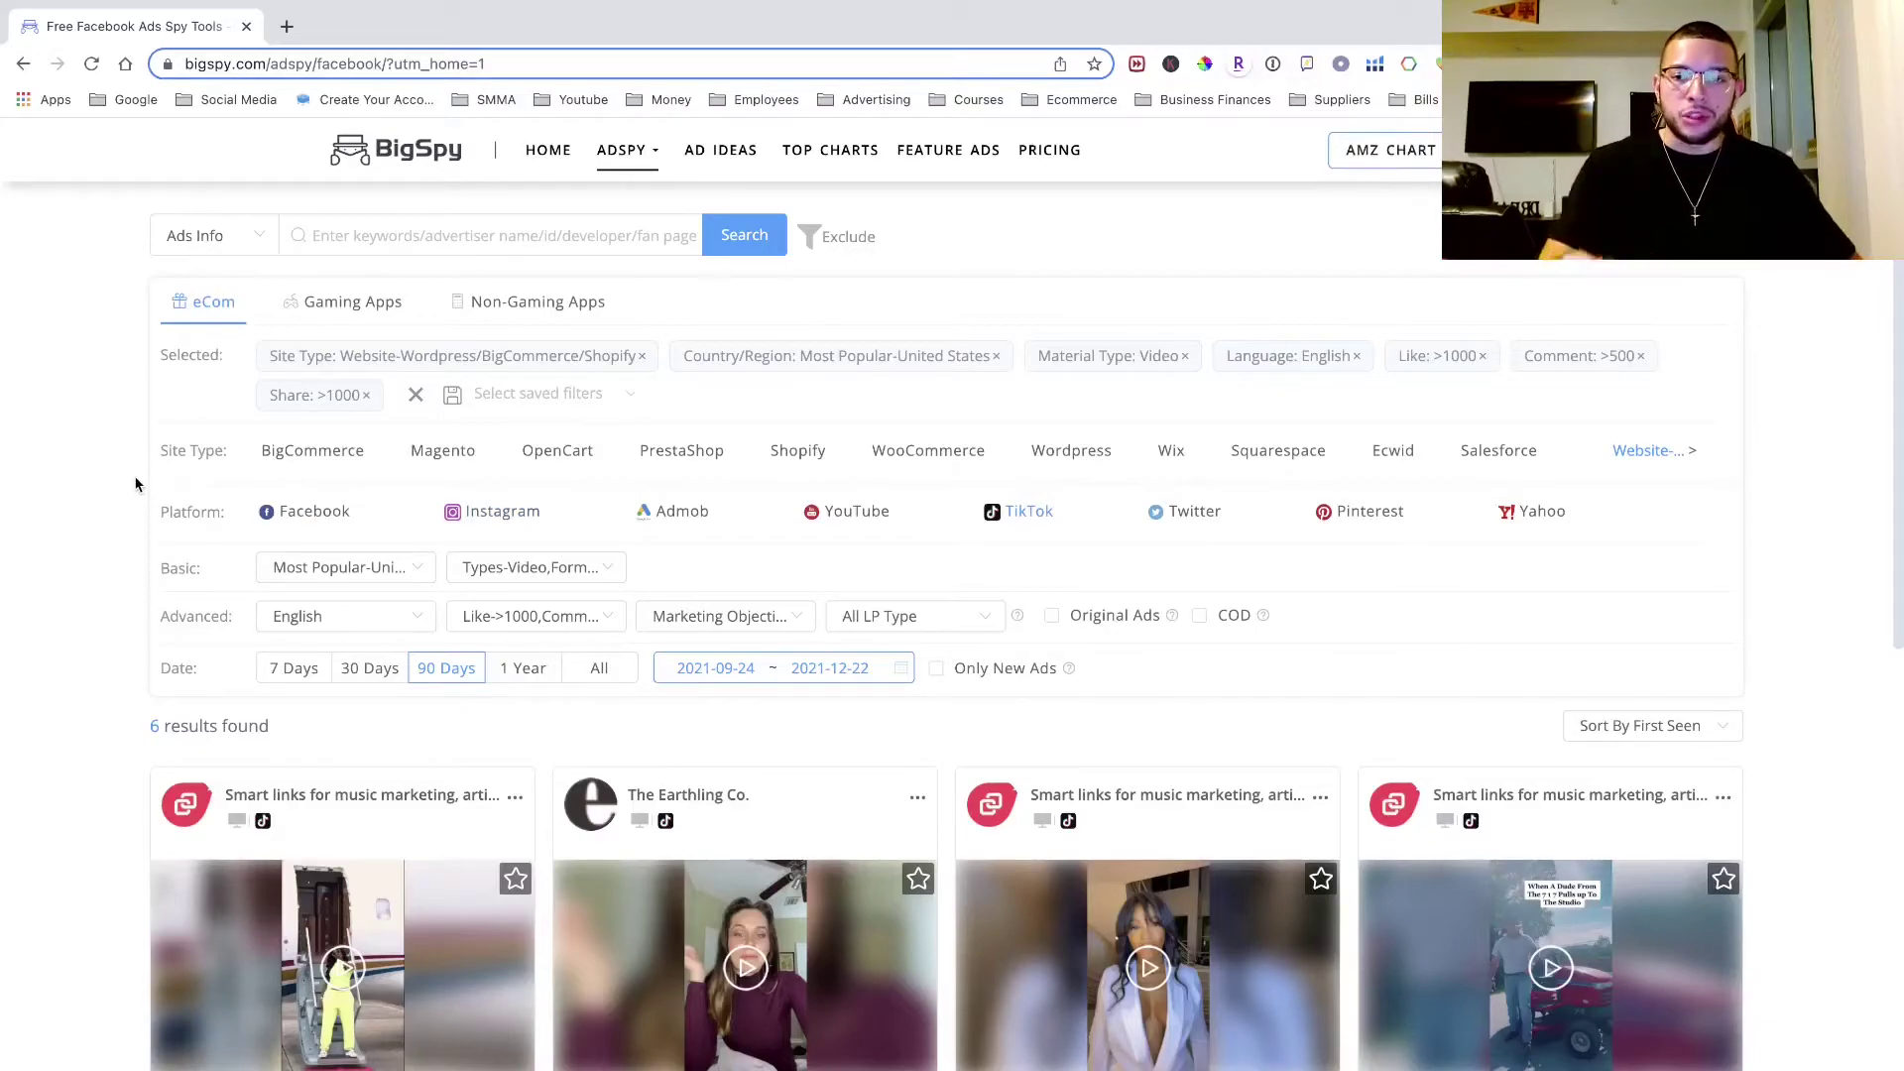
scroll(136, 485, "down", 7)
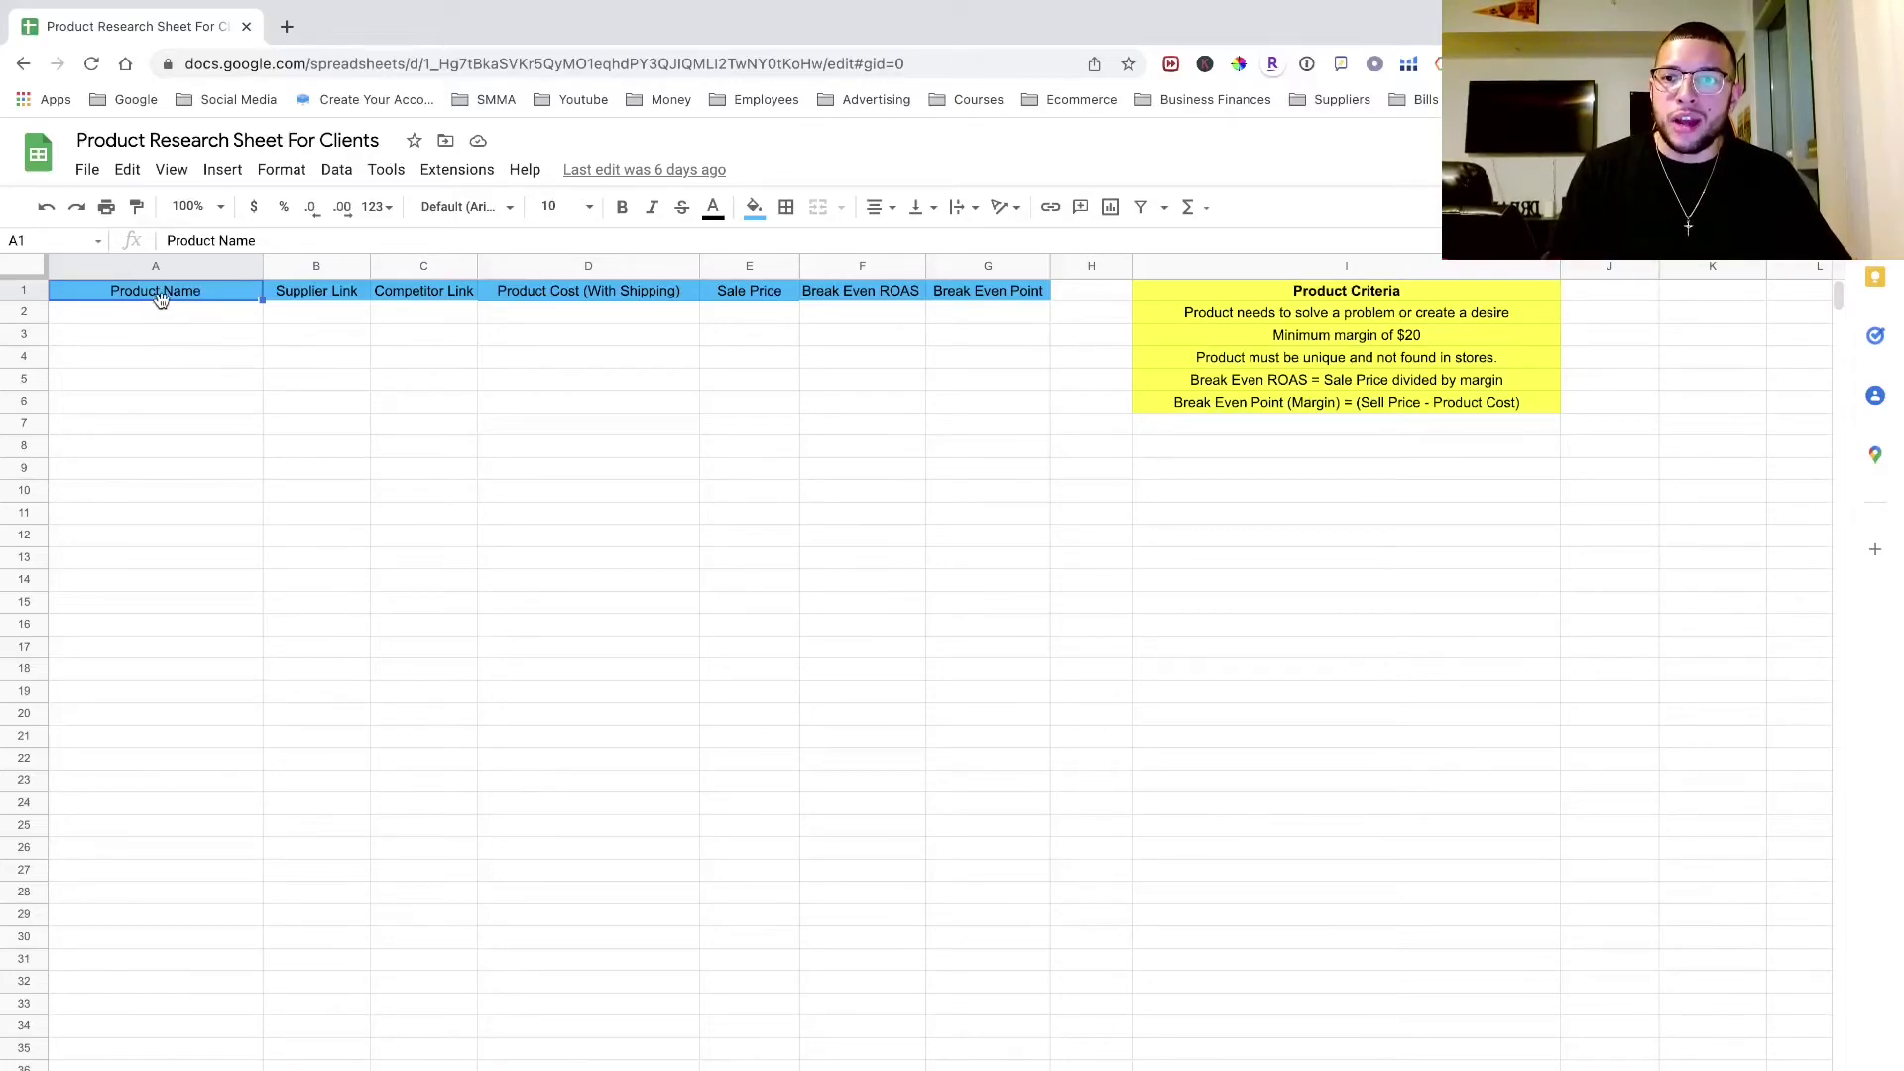
- Review the entry cells in row 2 of the product research sheet, from Product Name through Product Cost (With Shipping)
left_click(183, 315)
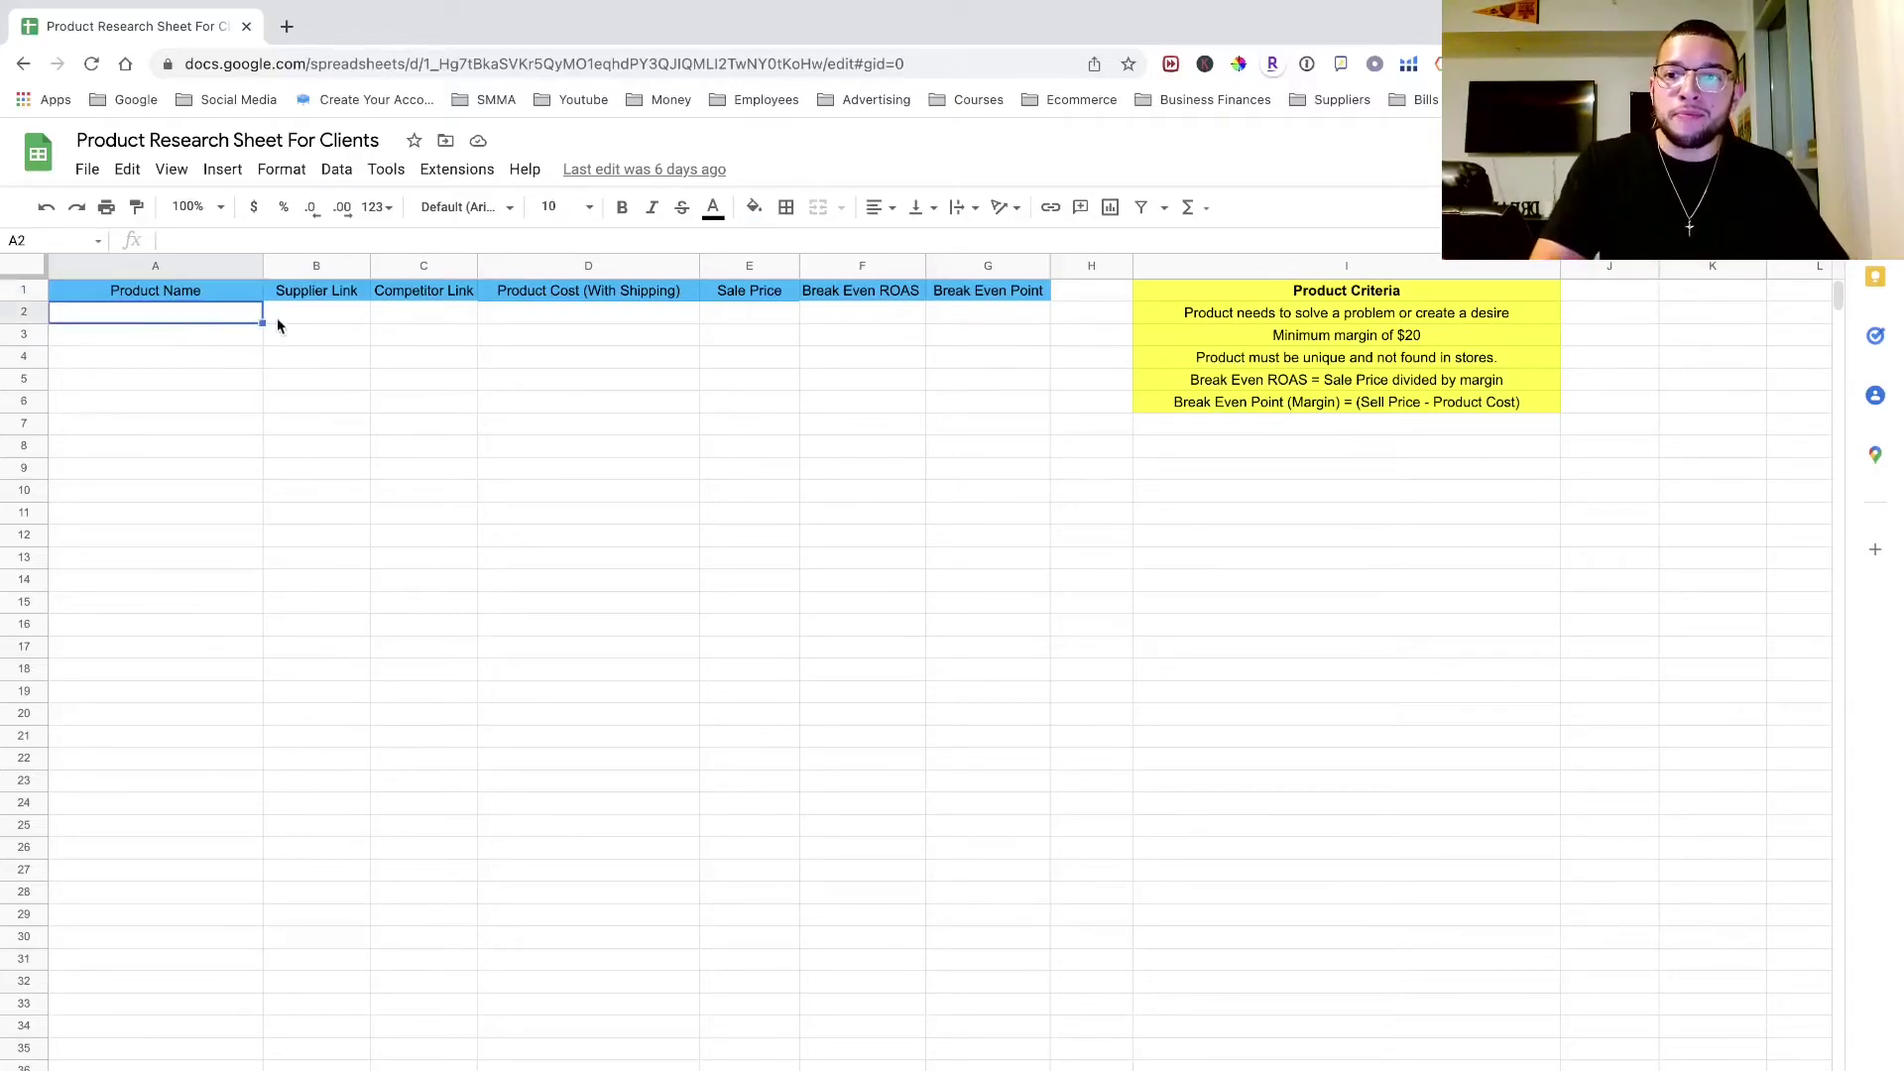
left_click(315, 326)
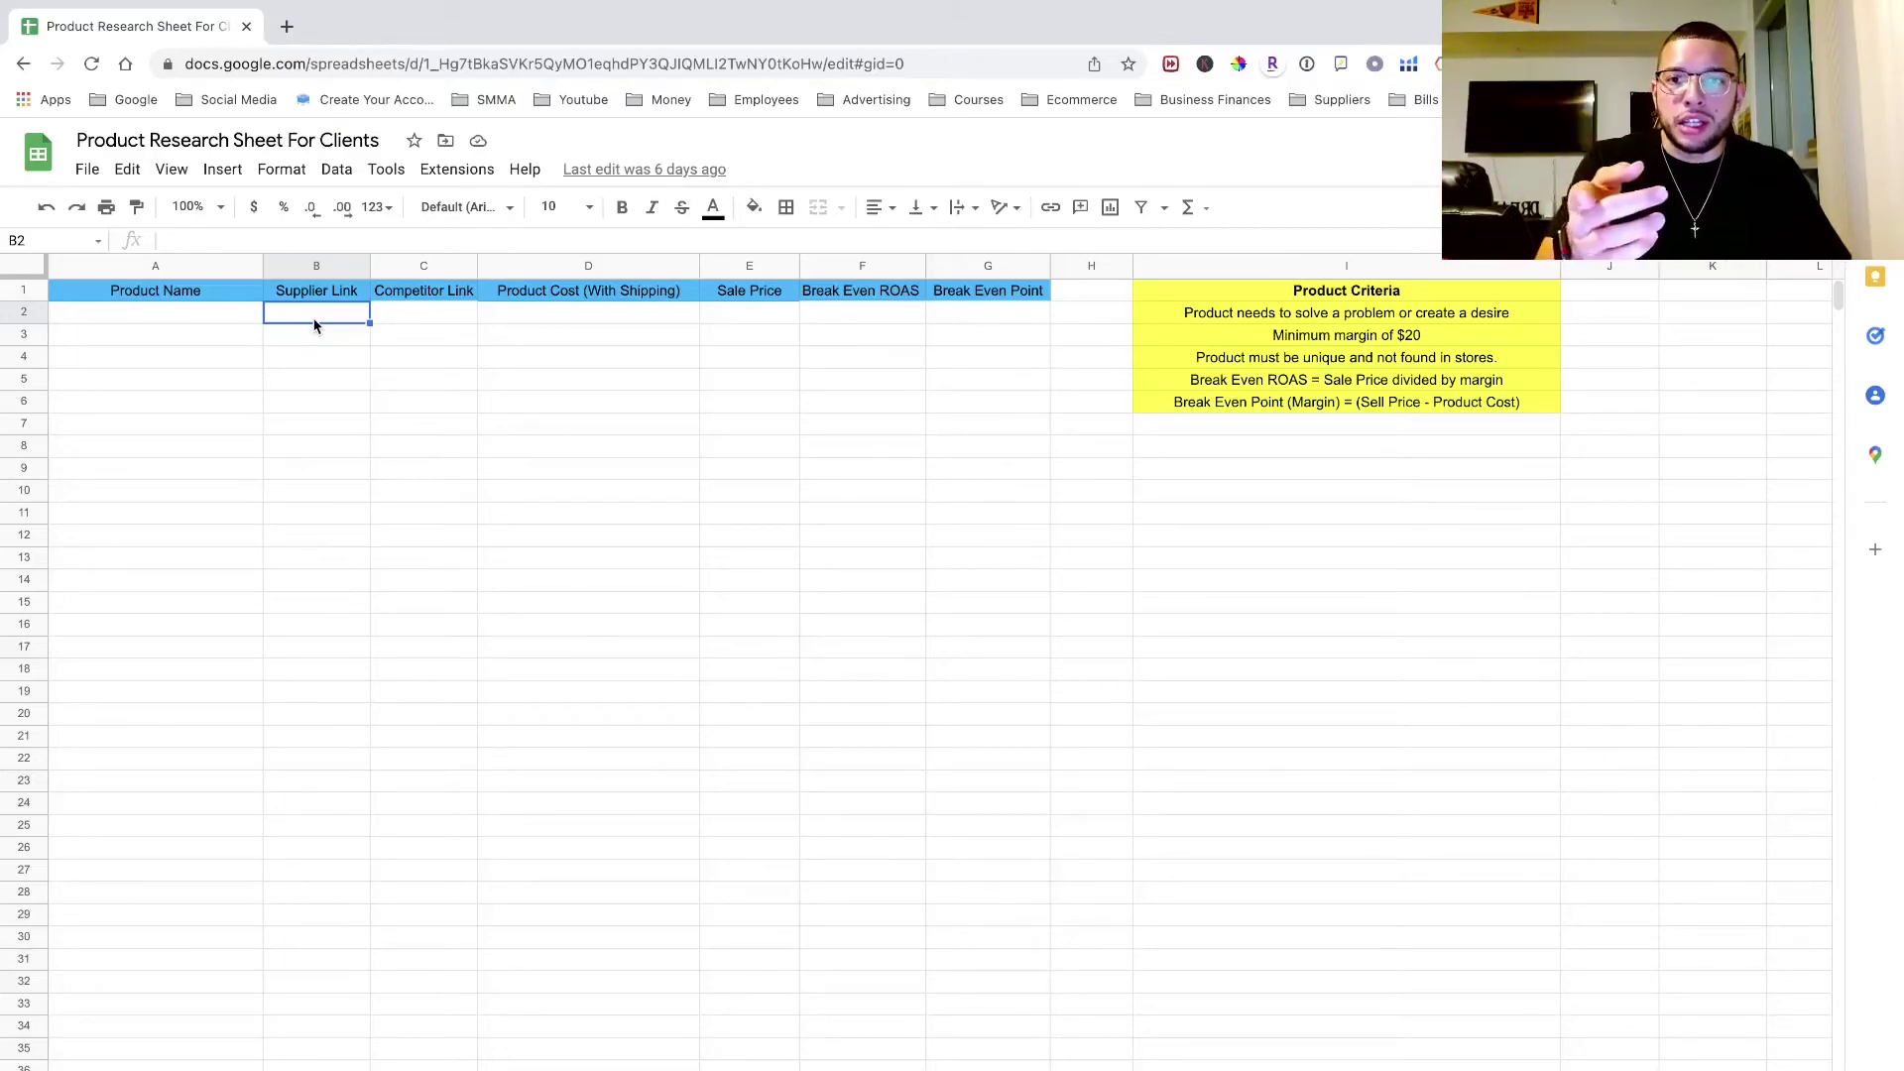
left_click(421, 323)
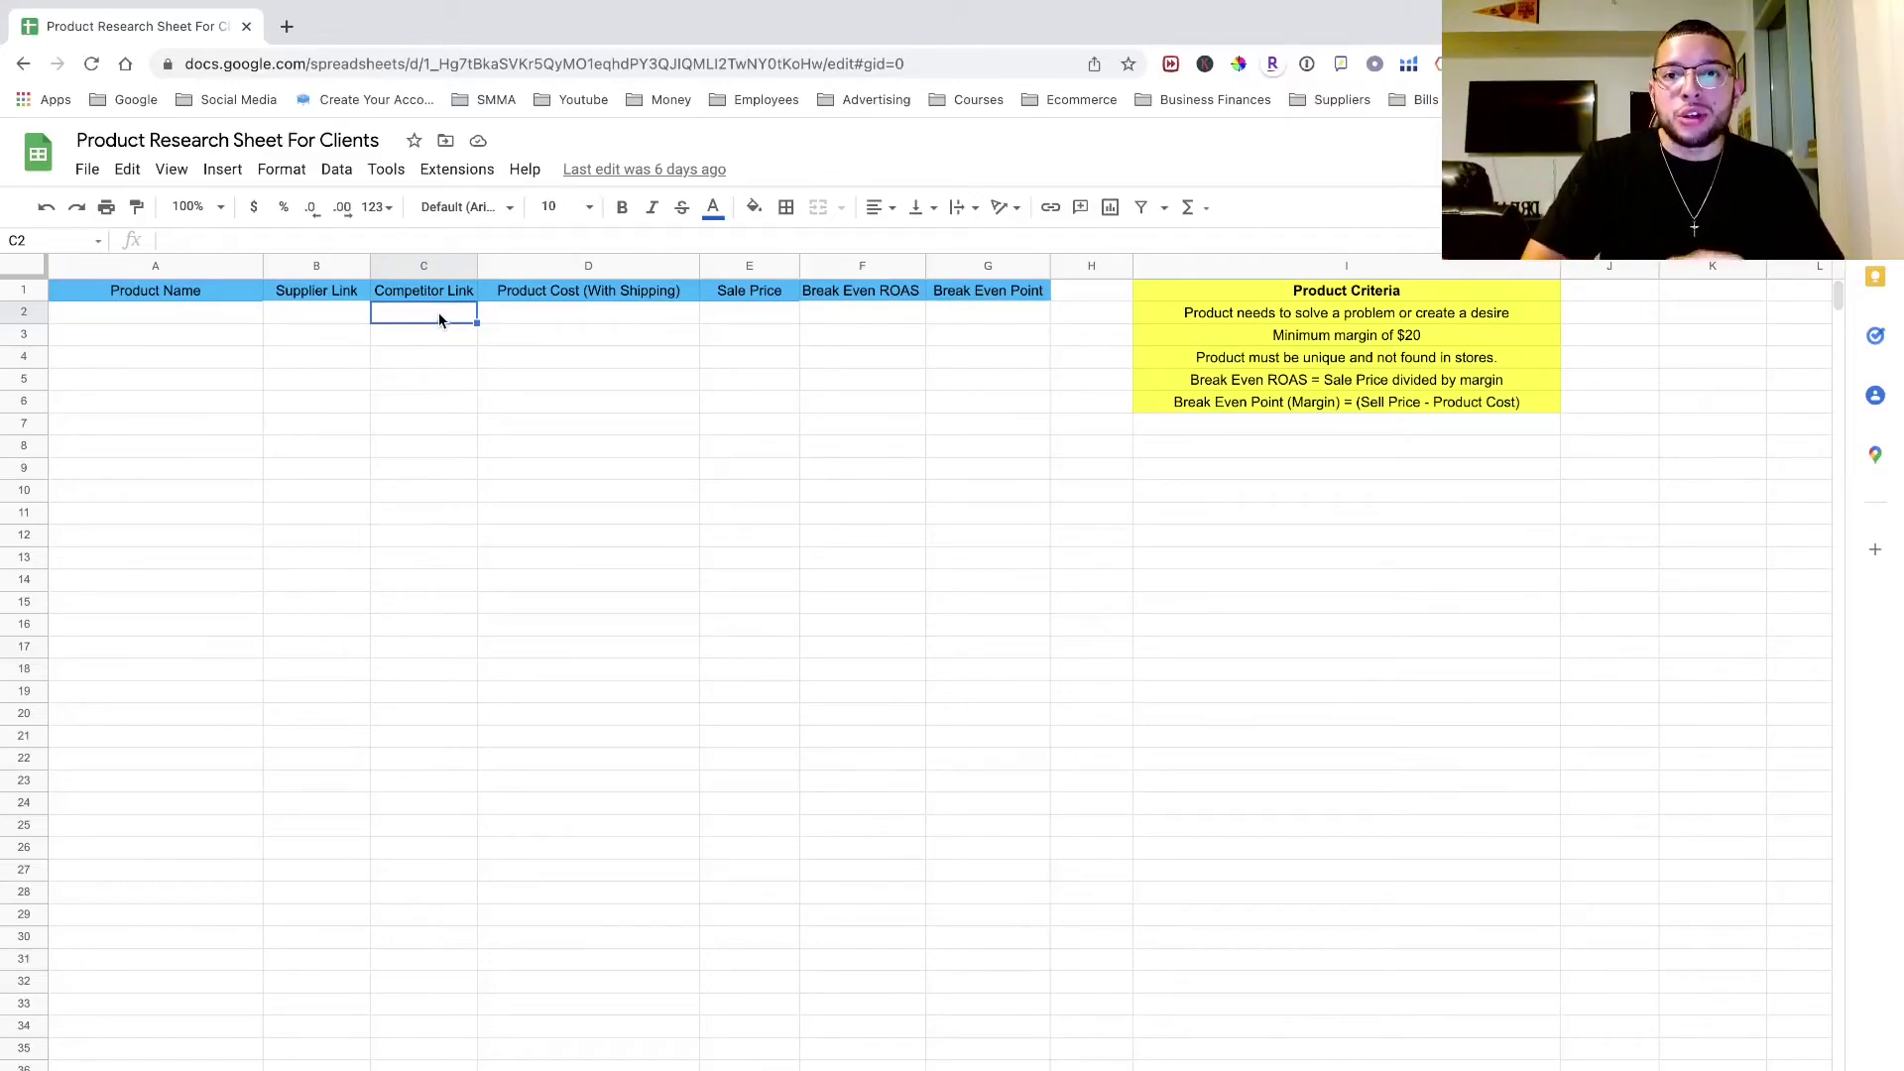
left_click(541, 319)
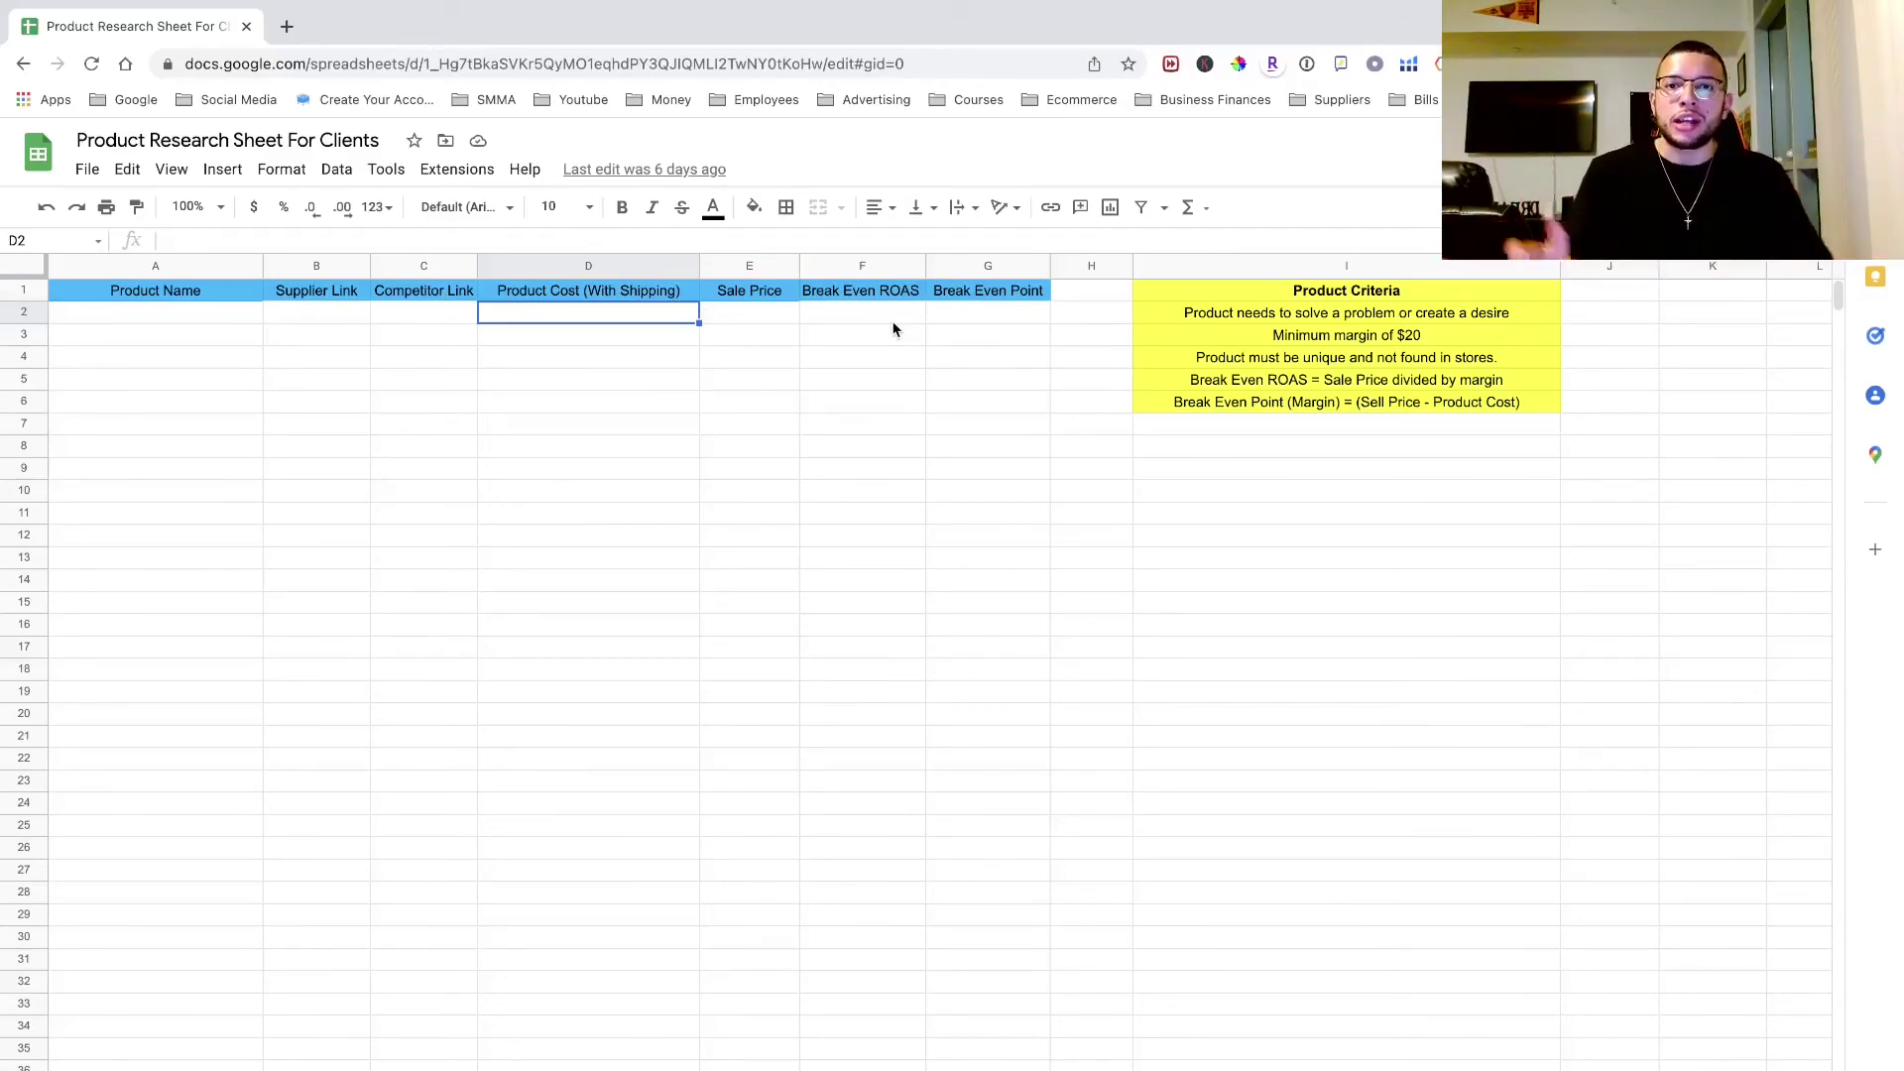
left_click(197, 315)
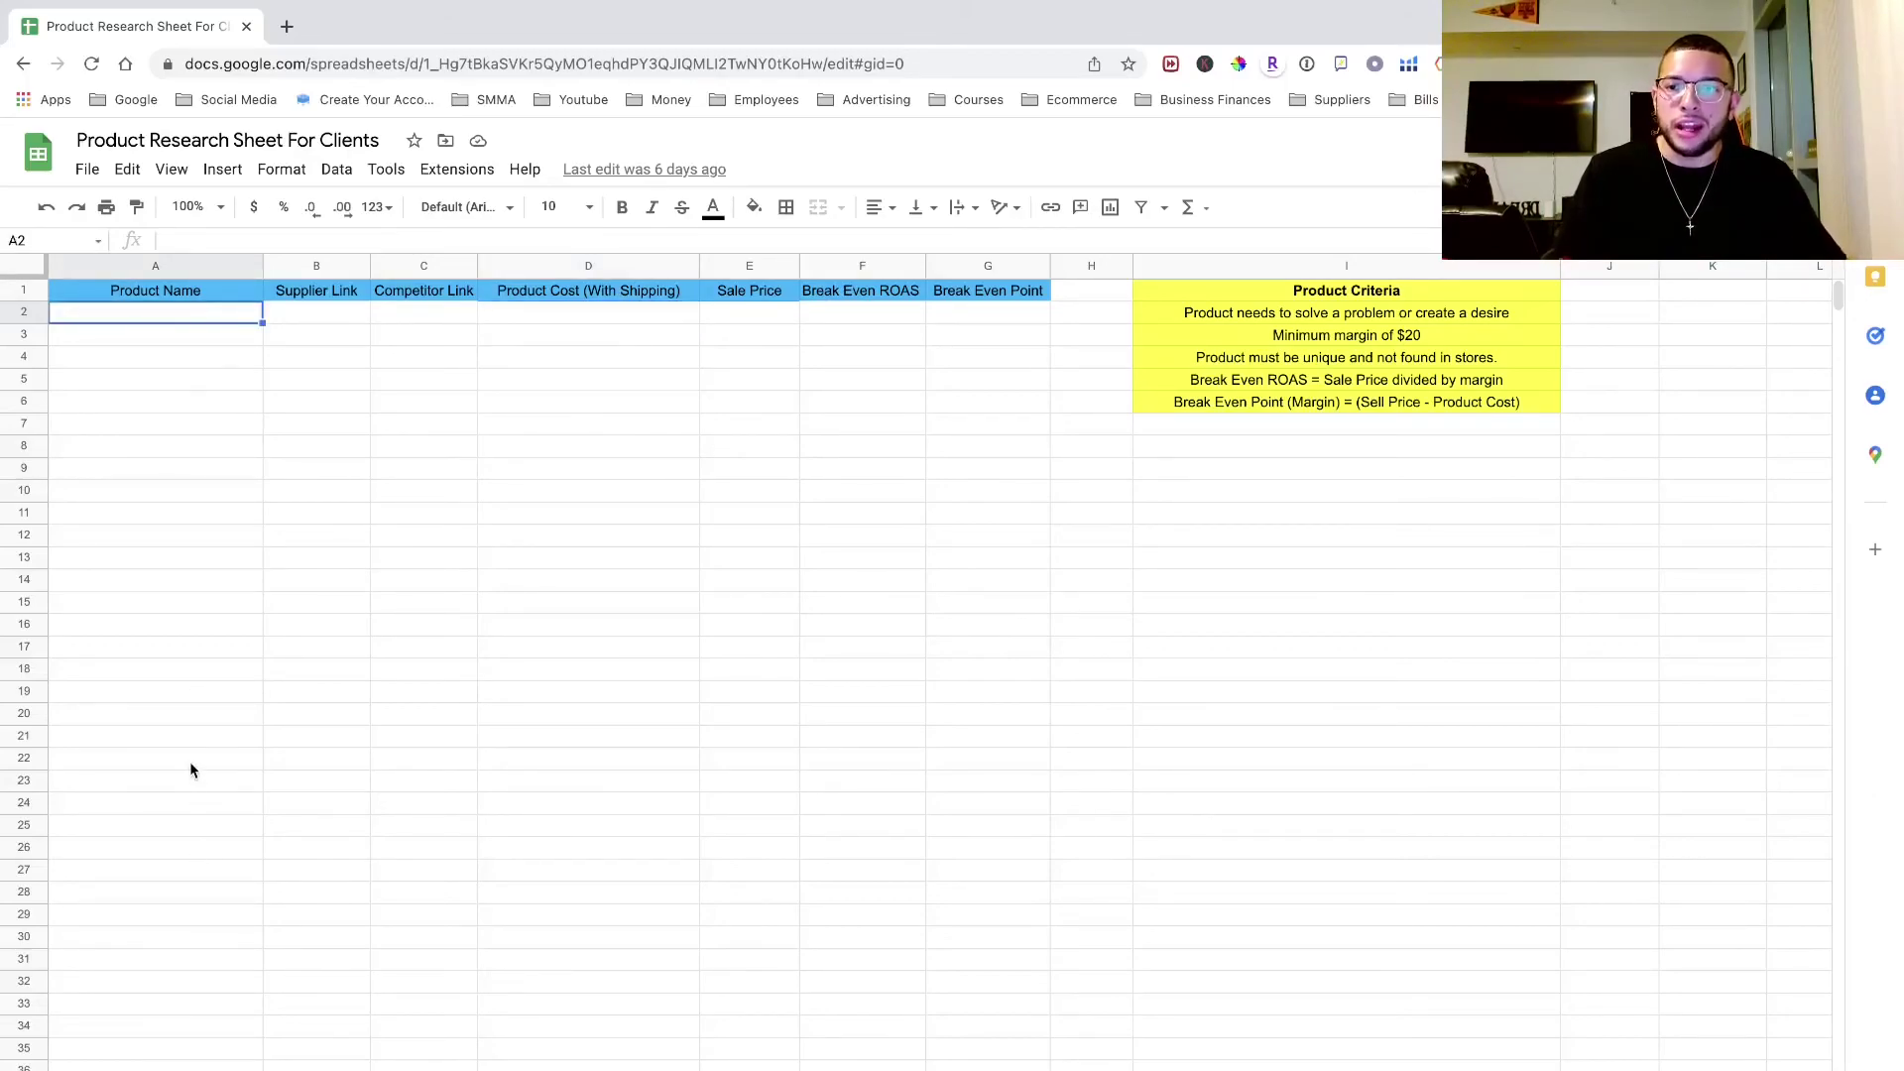